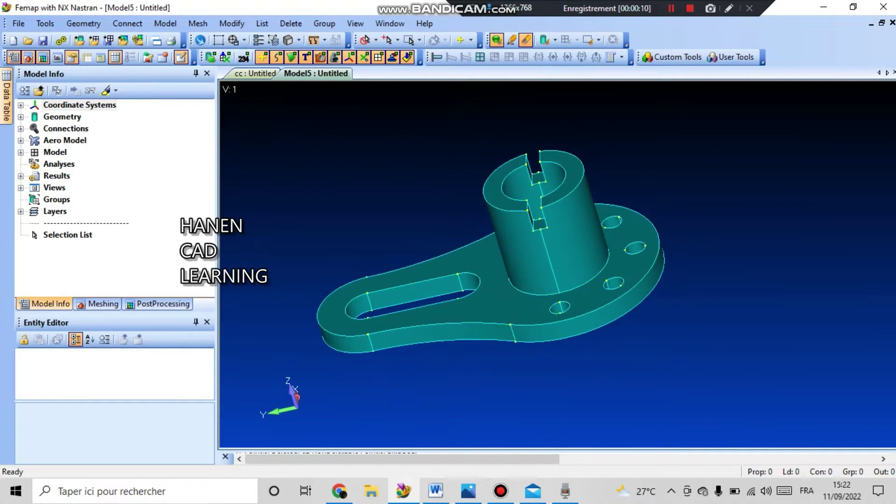
scroll(464, 246, up, 3)
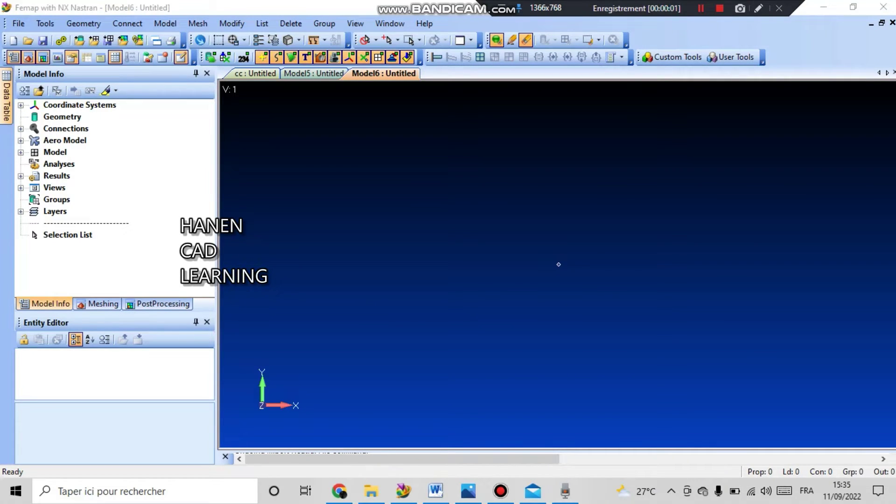
Import the Femap Neutral file Slot from the FEMAPv1142 Examples folder, keeping the default read options with Read Views off
key(alt+f)
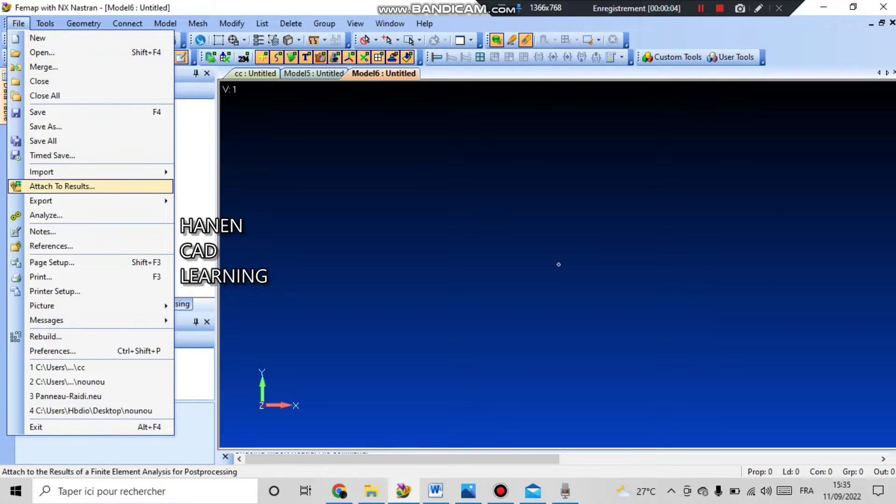
key(Right)
key(Down)
key(Down)
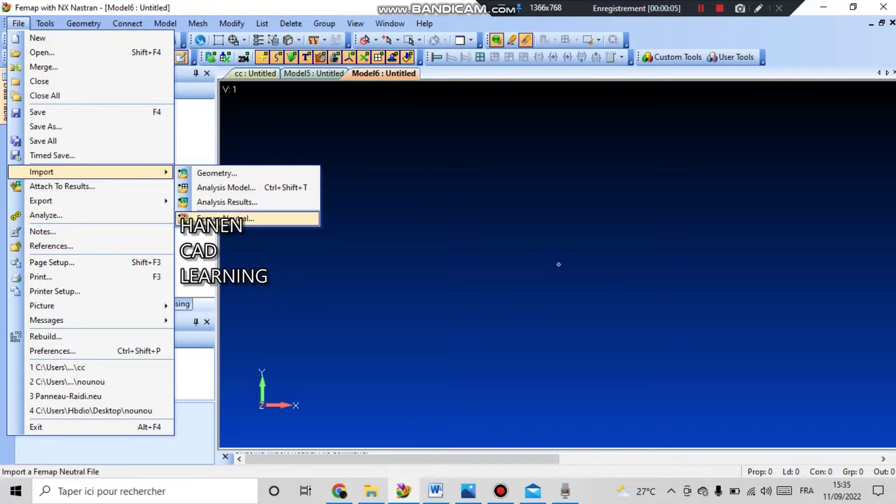
key(Return)
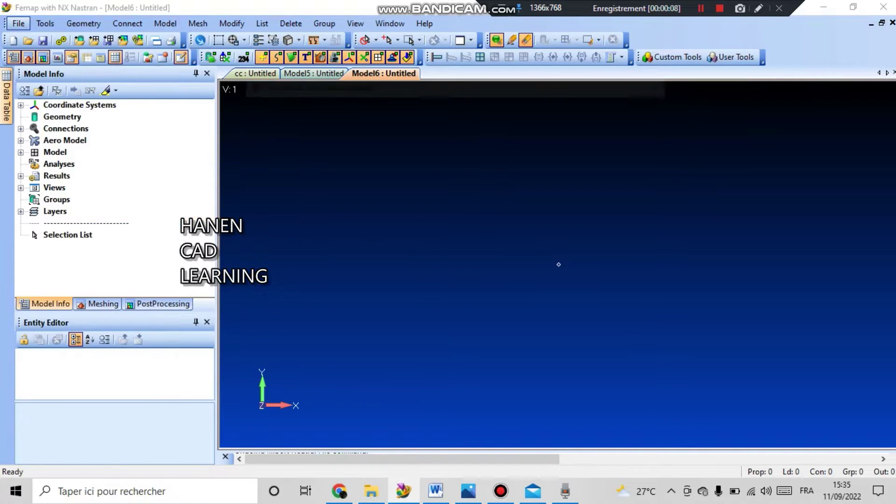
key(alt+Up)
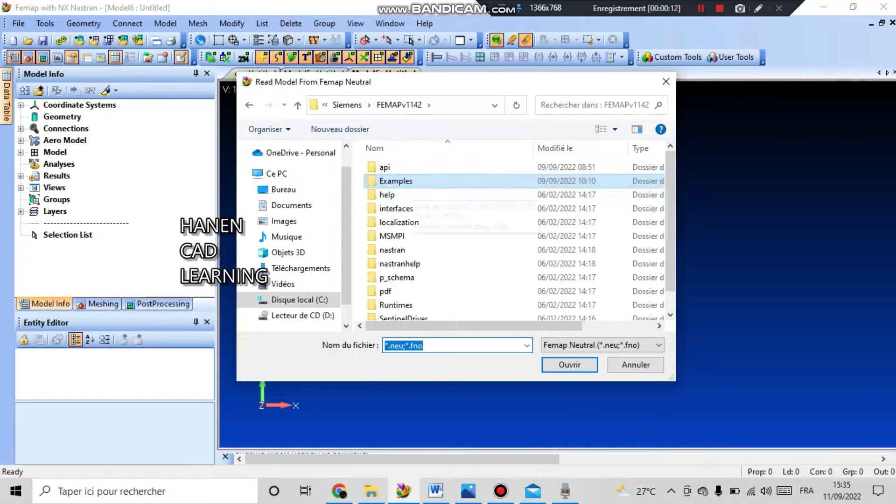
double_click(395, 181)
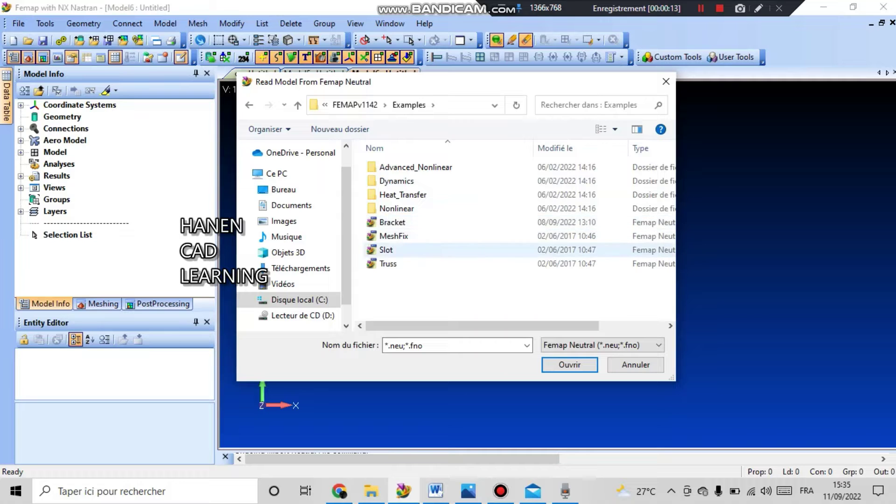
click(386, 250)
click(569, 364)
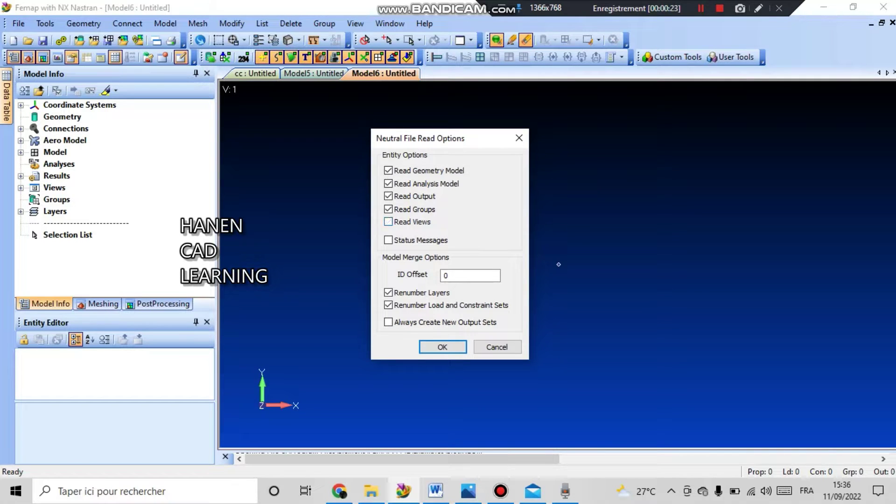
click(443, 347)
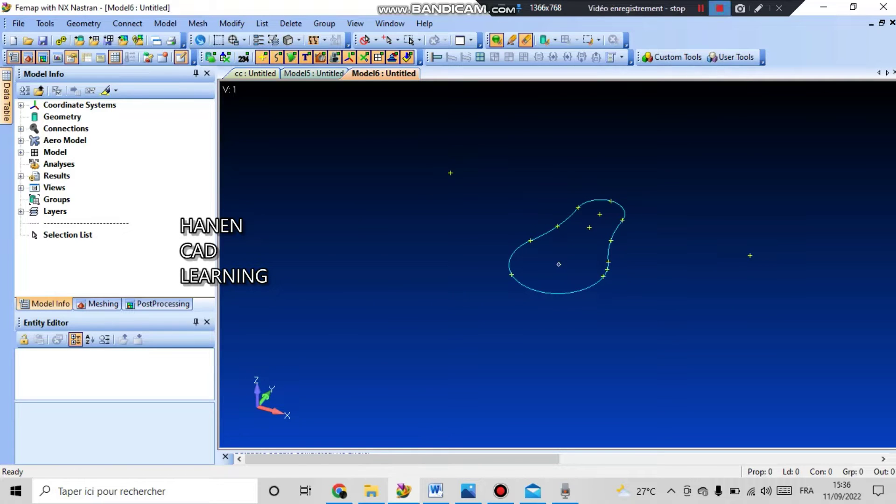
Create a boundary surface from all the curves of the imported closed outline
scroll(558, 264, up, 3)
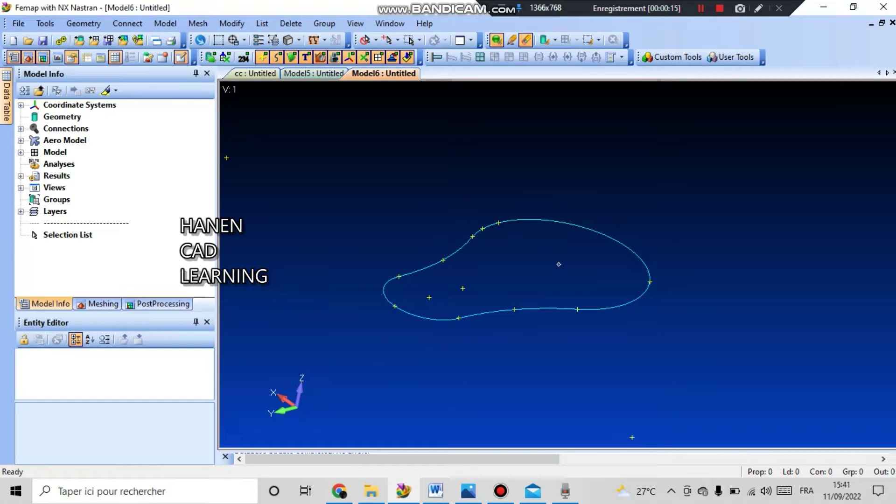
click(83, 23)
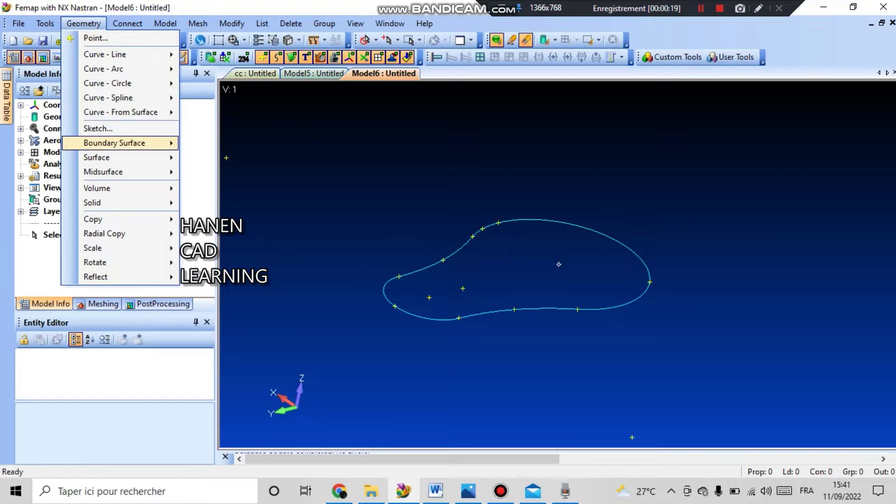
mouse_move(115, 143)
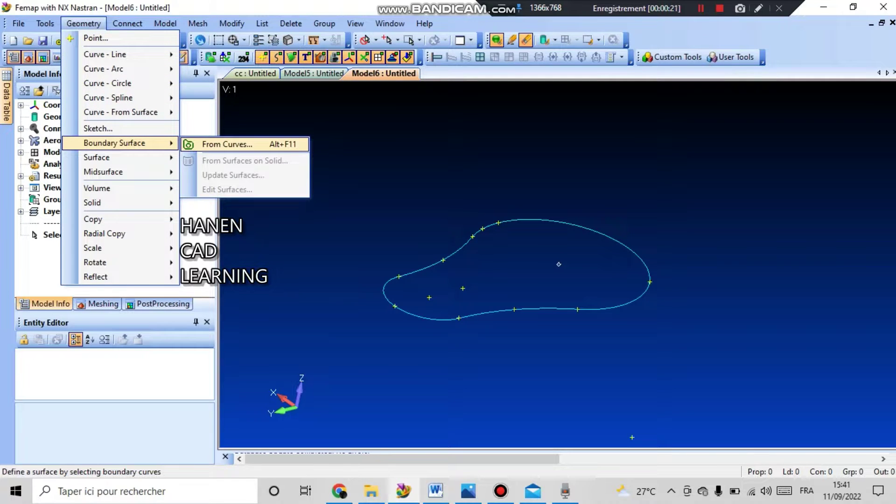
click(227, 144)
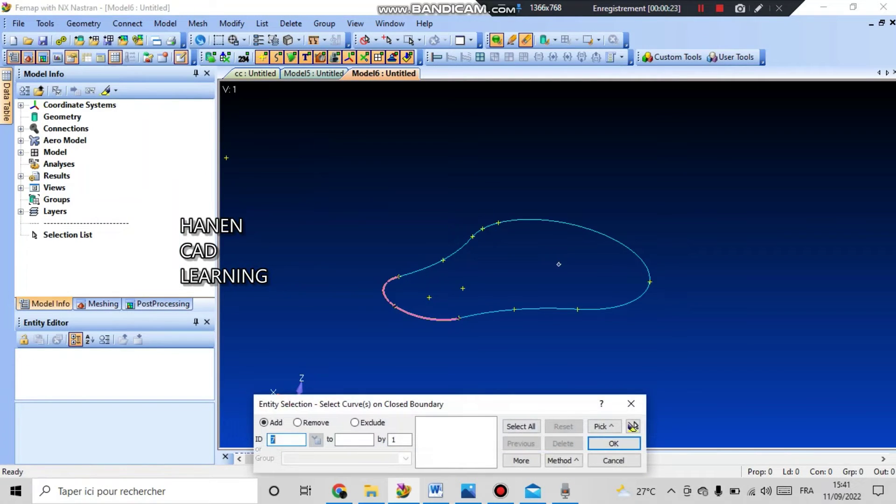
key(Return)
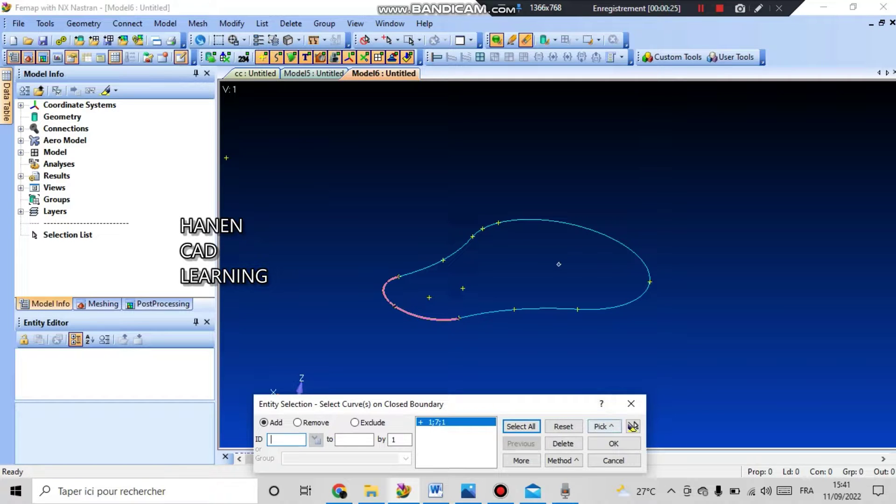
click(633, 426)
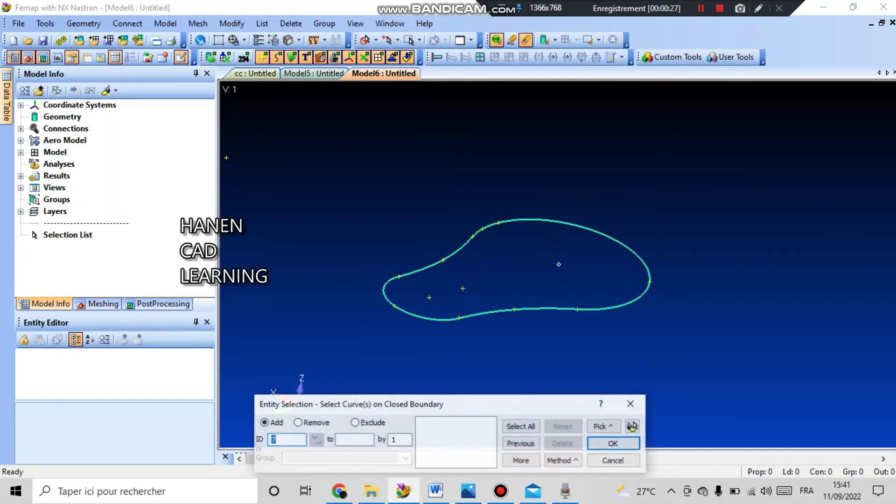
click(631, 404)
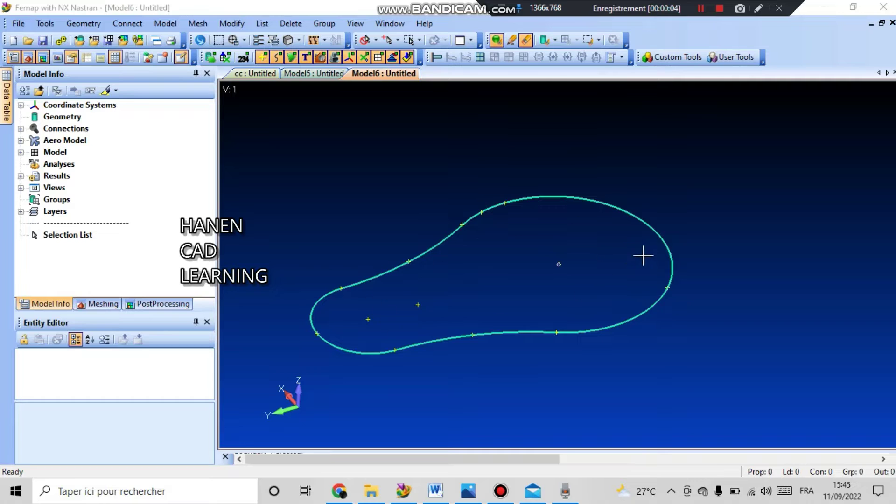
Extrude the boundary into a new solid in the negative direction to a depth of 10
mouse_move(405, 280)
middle_down()
mouse_move(399, 290)
mouse_move(410, 275)
middle_up()
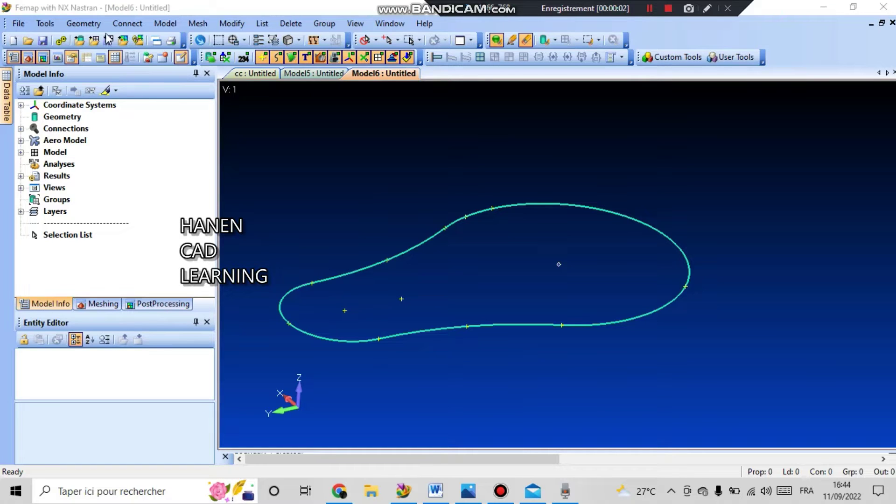
click(84, 23)
click(84, 23)
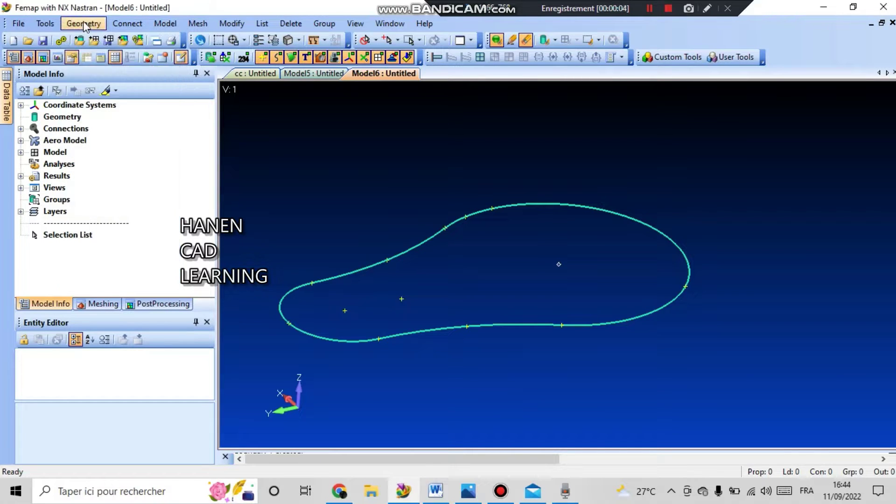
click(84, 23)
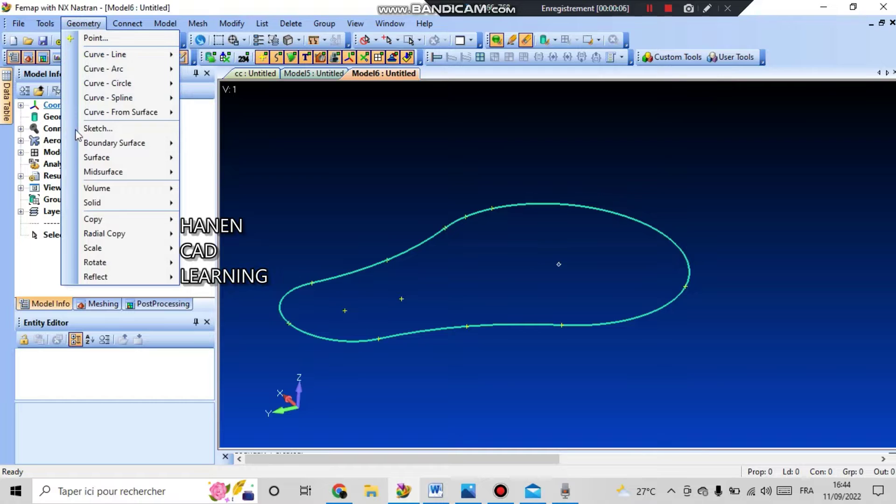
mouse_move(125, 205)
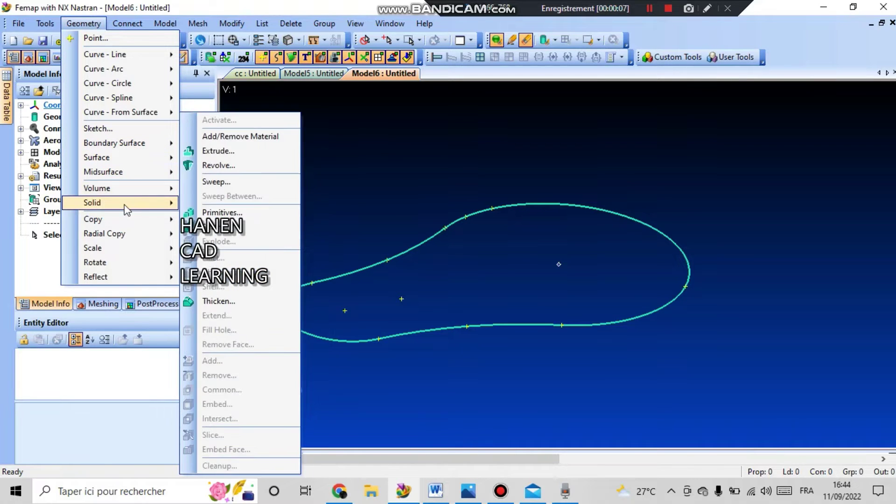
click(219, 151)
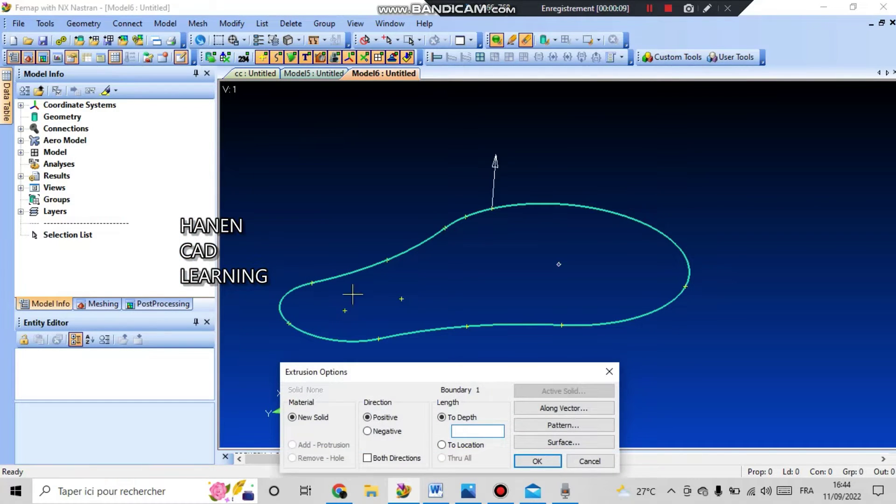
click(383, 434)
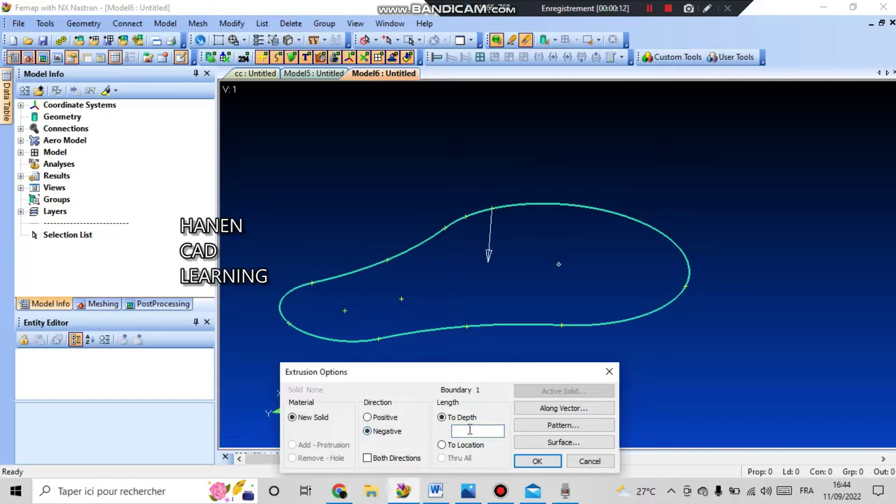
drag(489, 374, 420, 376)
click(413, 433)
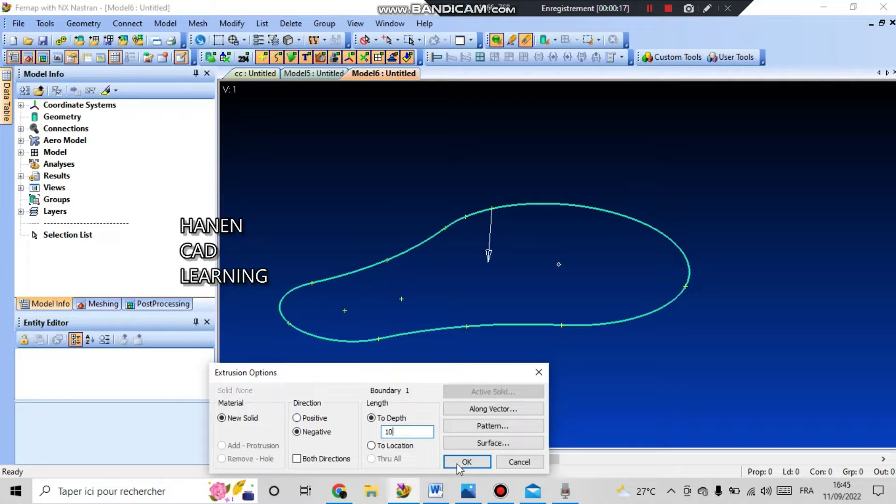
click(467, 461)
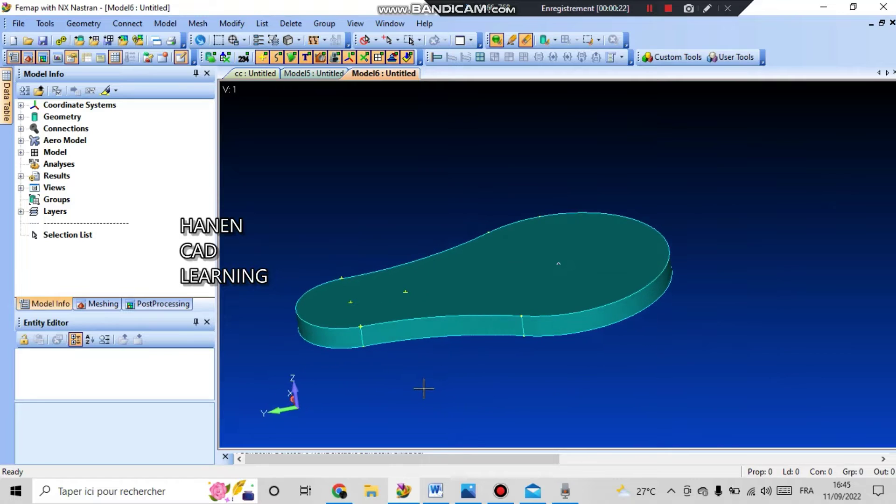
click(668, 10)
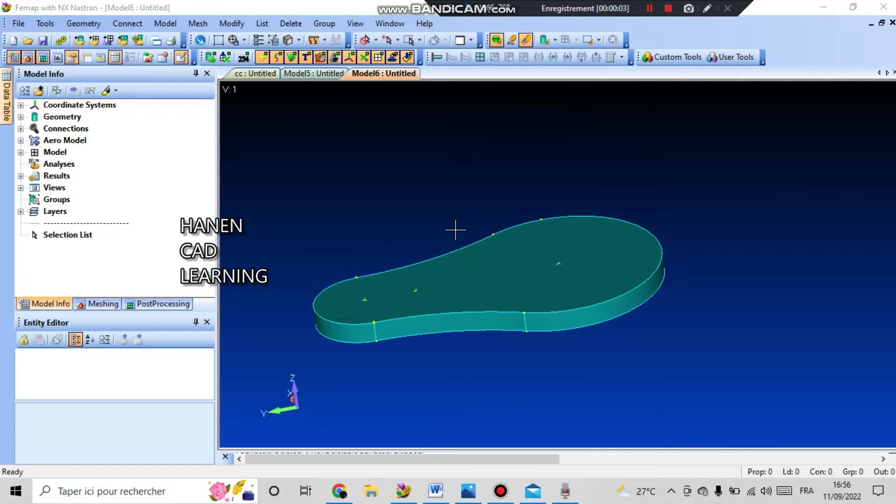
Select the extruded solid in the model's geometry list and inspect the plate from several angles
click(21, 117)
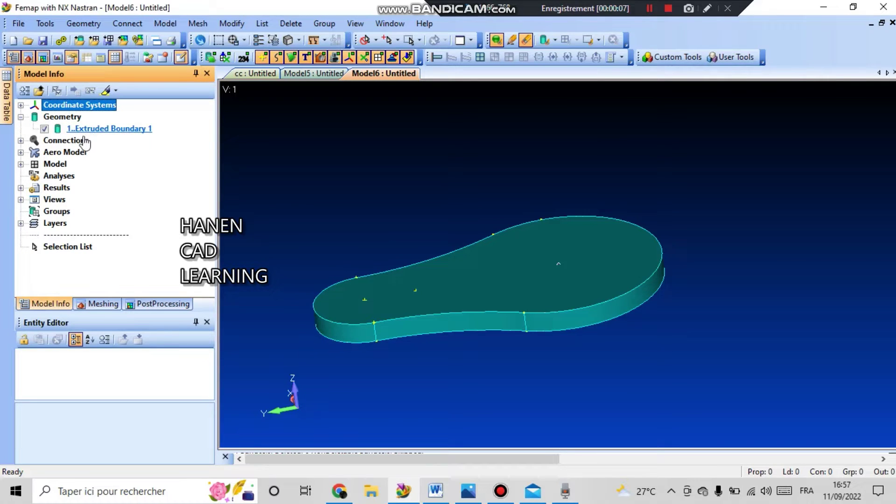
click(114, 129)
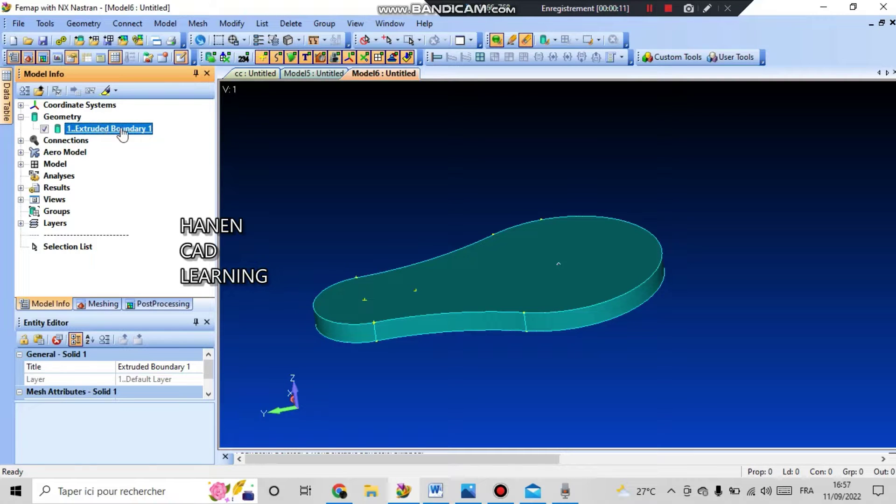
middle_drag(562, 287, 649, 290)
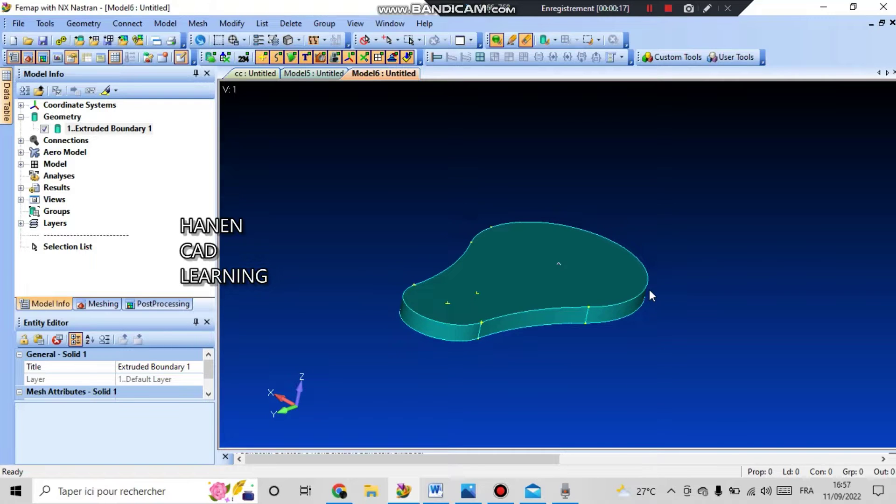
middle_drag(651, 295, 597, 291)
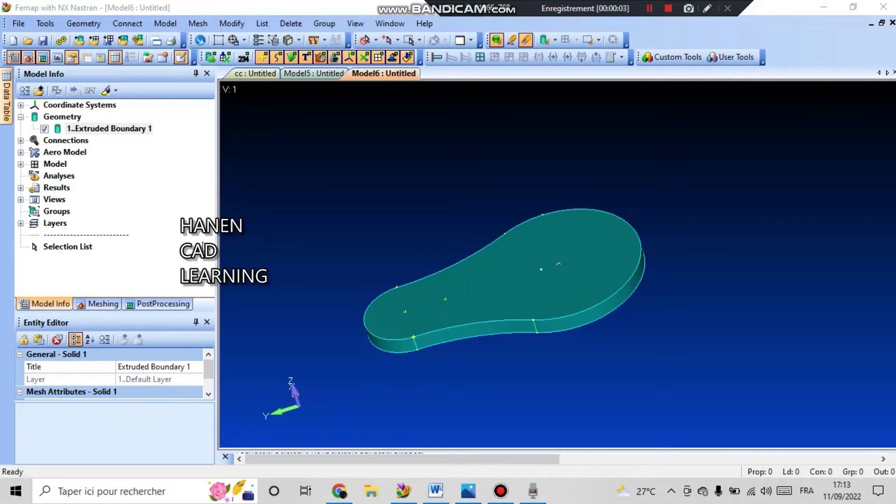
Draw a circle by radius at the plate's narrow end, centred at 0, 95, 0 and passing through 11, 95, 0
click(84, 23)
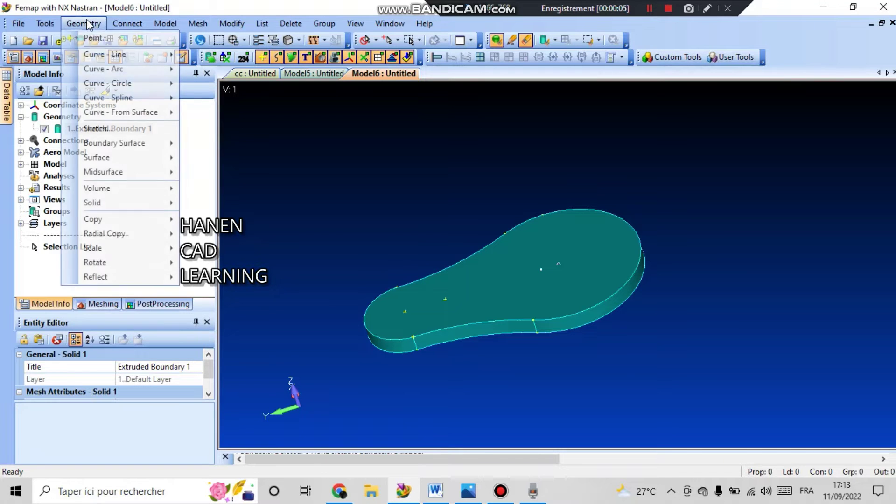
mouse_move(144, 85)
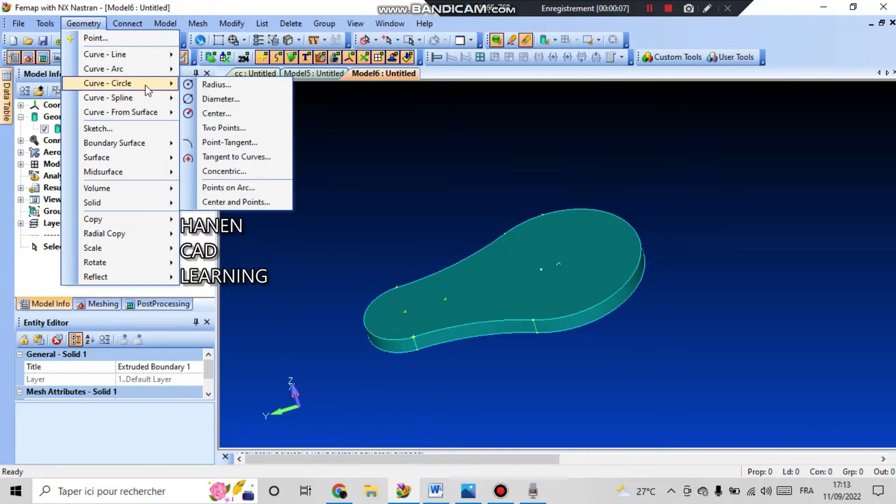
click(252, 91)
key(Tab)
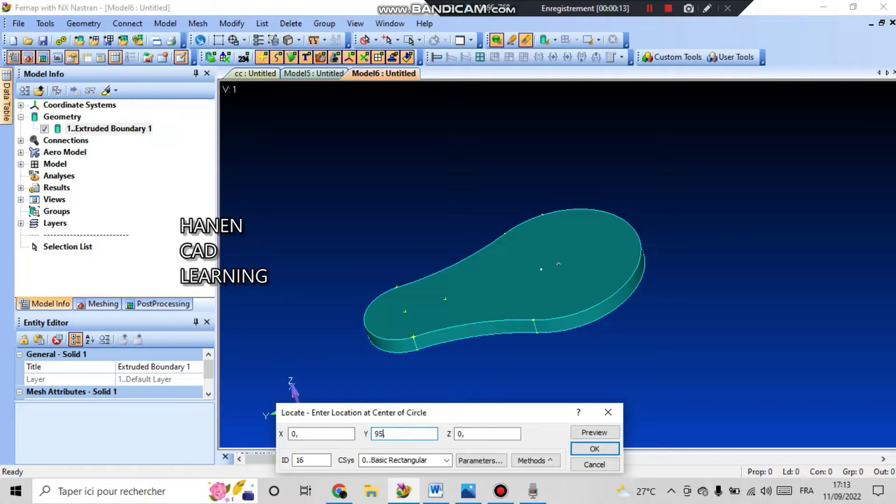
text(95)
click(518, 434)
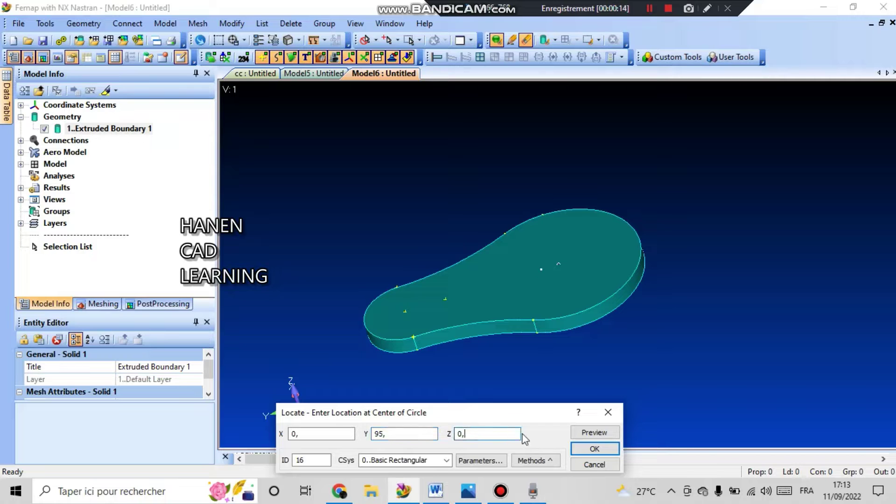
click(596, 450)
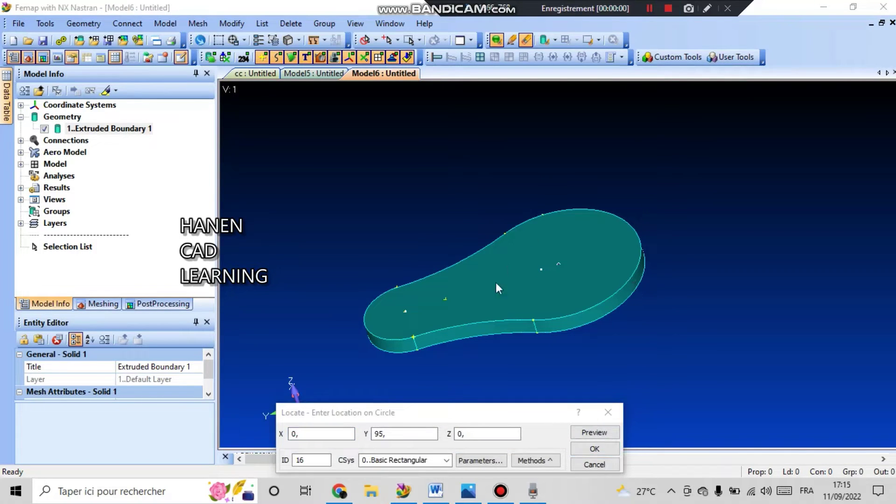
click(295, 434)
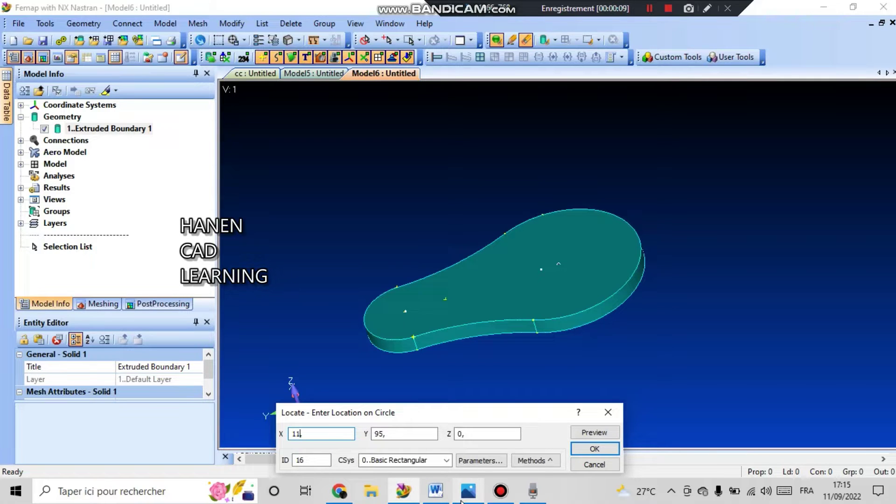
click(373, 433)
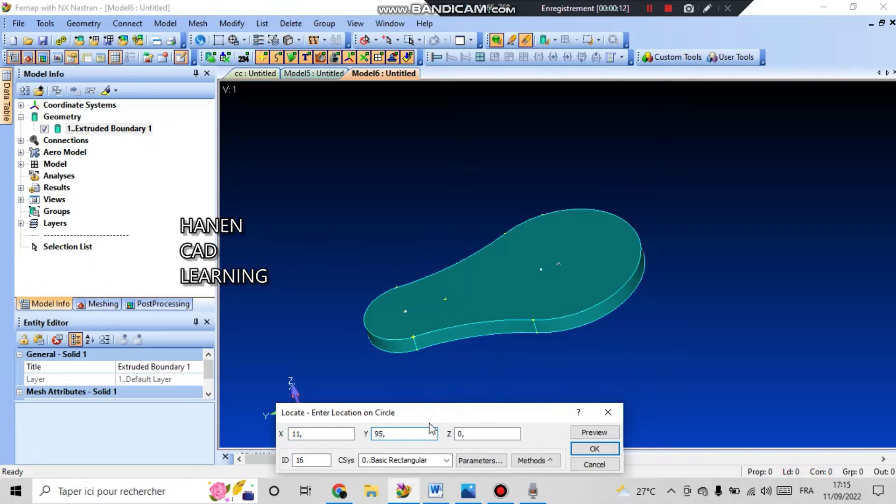
click(513, 438)
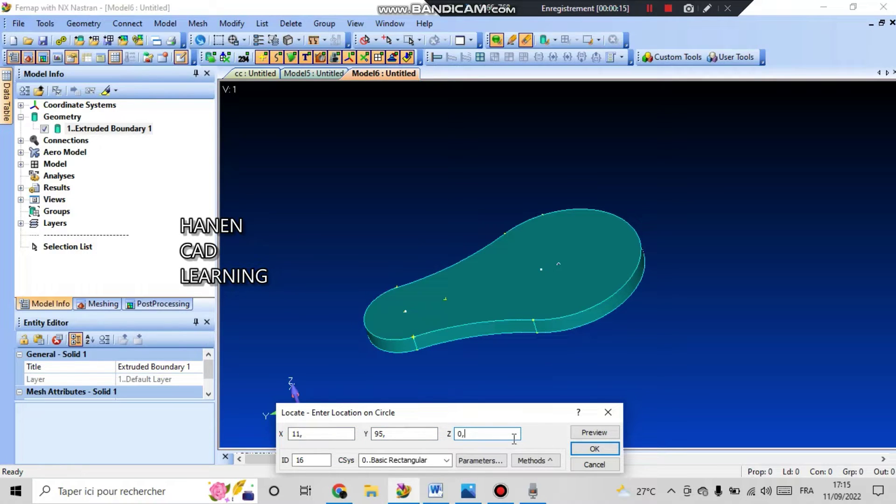
click(594, 449)
click(617, 411)
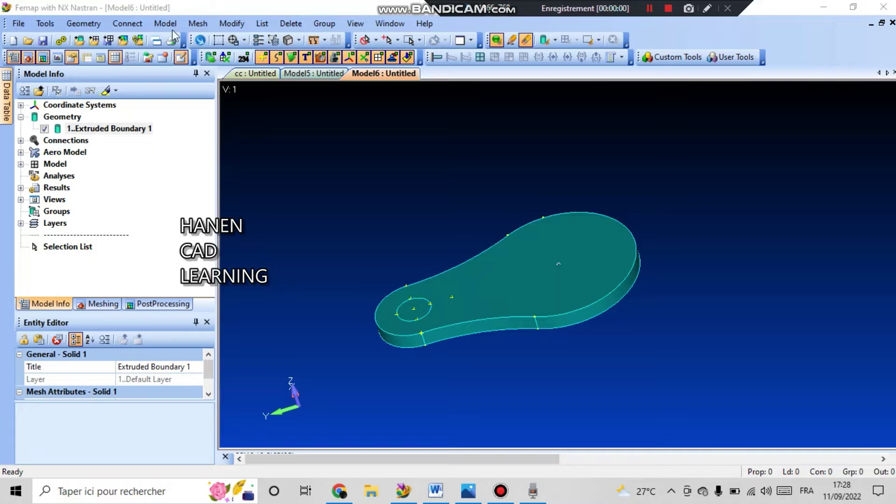
Draw a second circle by radius on the plate, centred at 0, 50, 0 and passing through 11, 50, 0
click(83, 24)
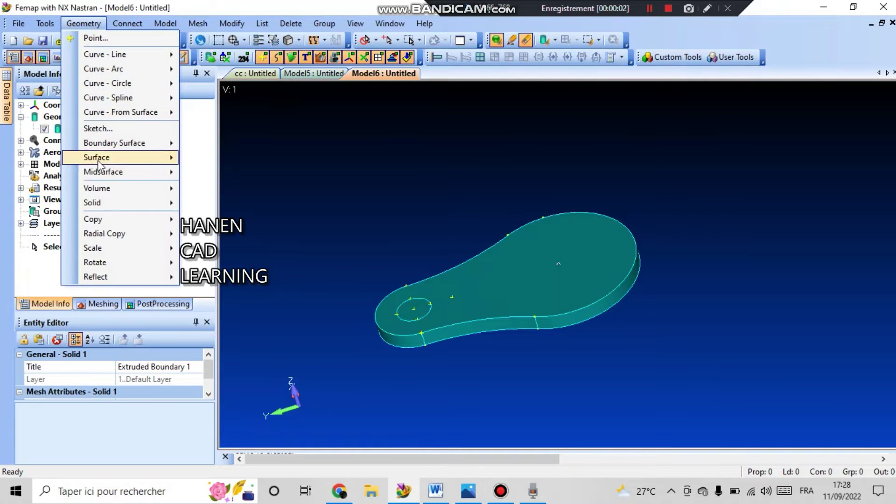
mouse_move(106, 171)
mouse_move(120, 84)
click(191, 85)
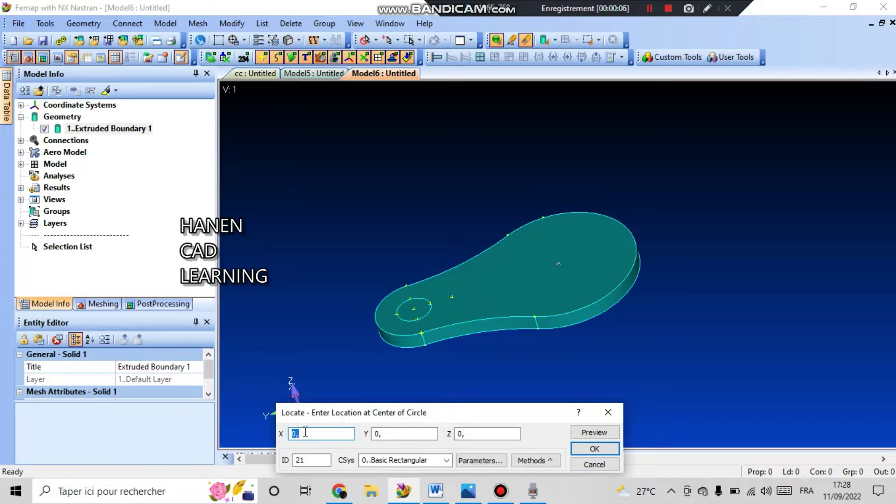
double_click(377, 433)
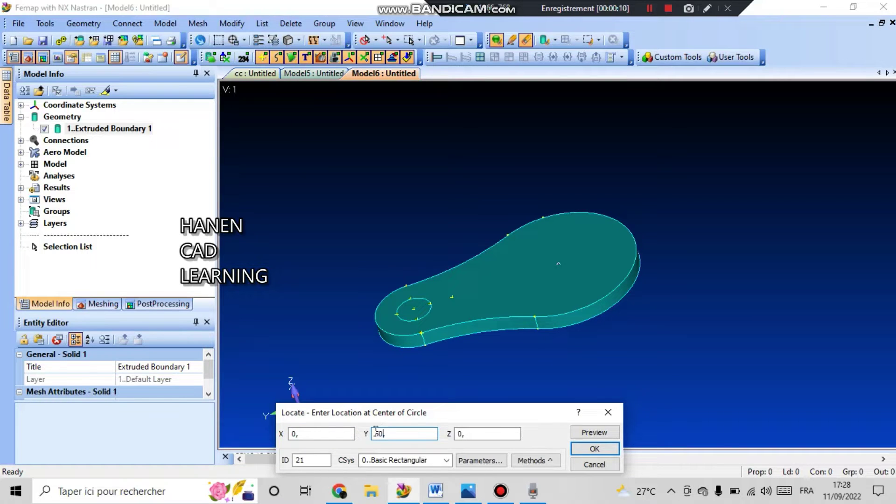
text(50)
click(587, 452)
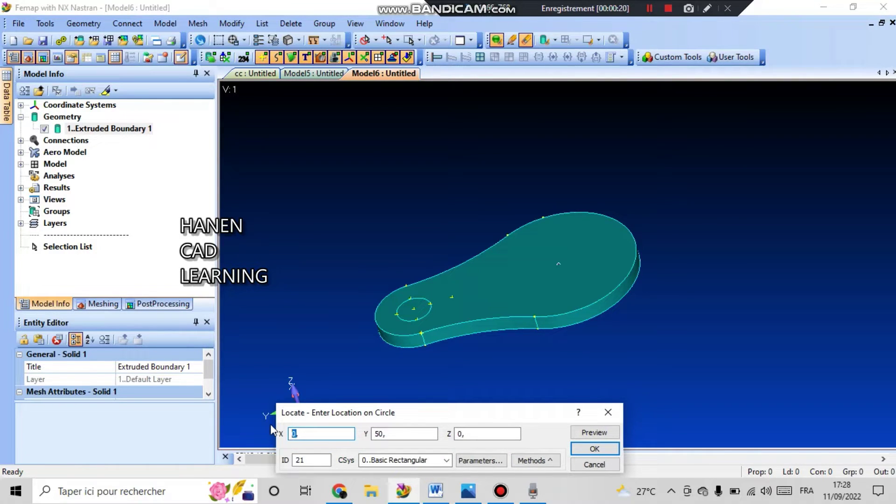
text(11,)
click(427, 435)
click(489, 437)
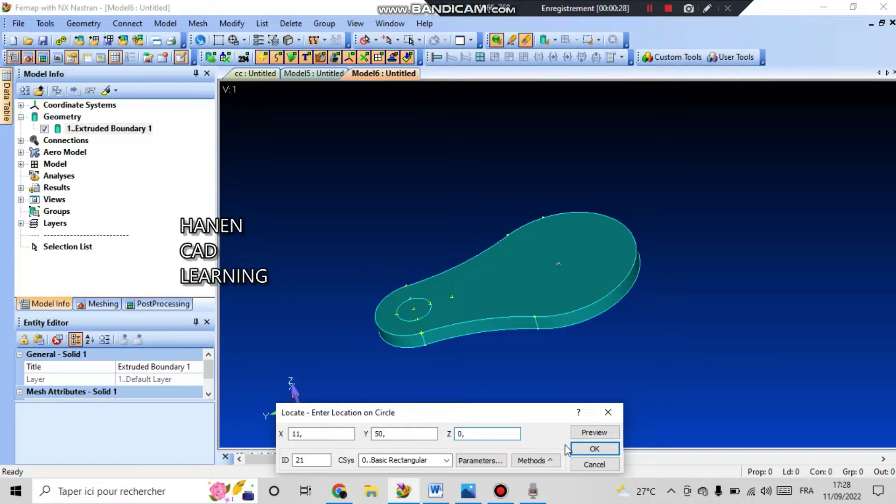
click(594, 449)
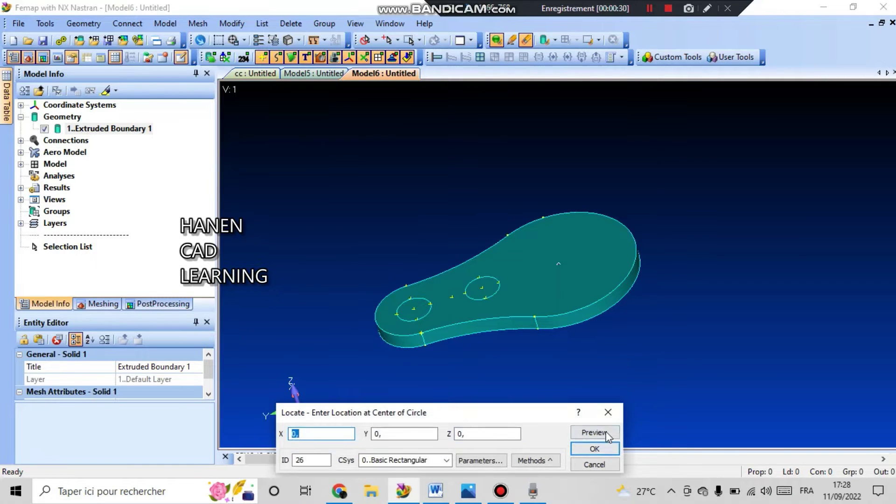
click(608, 412)
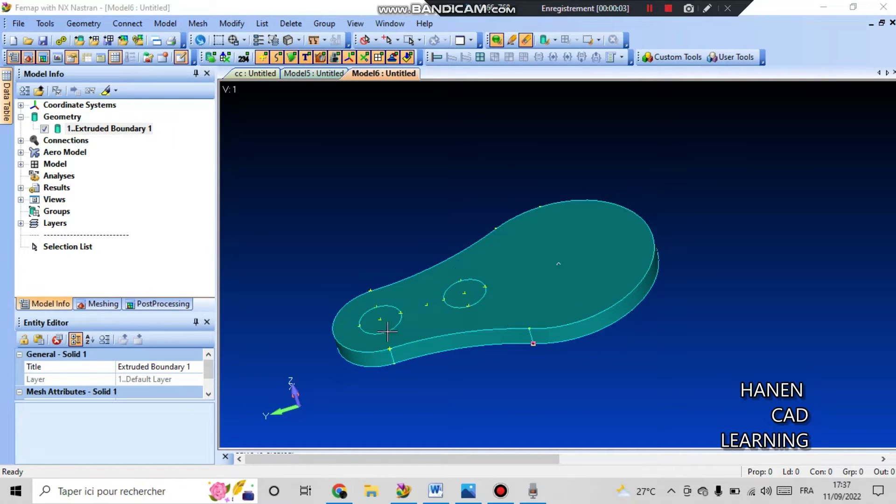
Join the two circles with two straight lines between their side points, from point 24 to 19 and from point 22 to 17
click(86, 25)
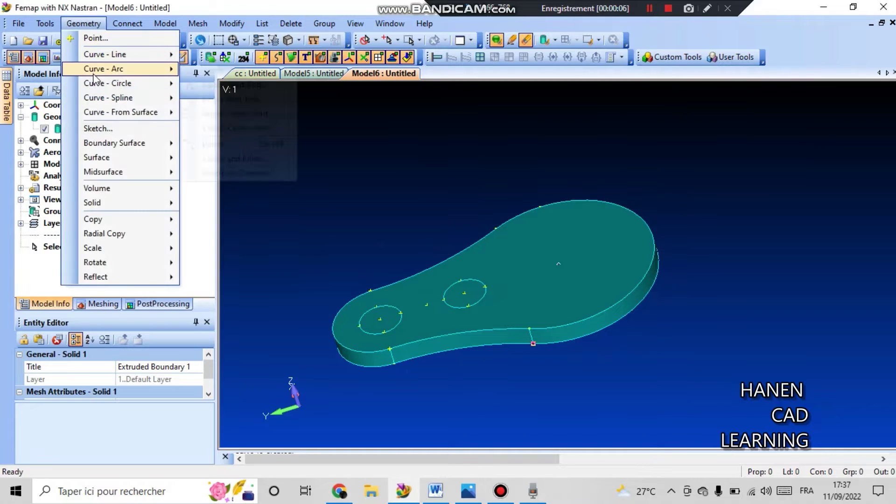
mouse_move(150, 69)
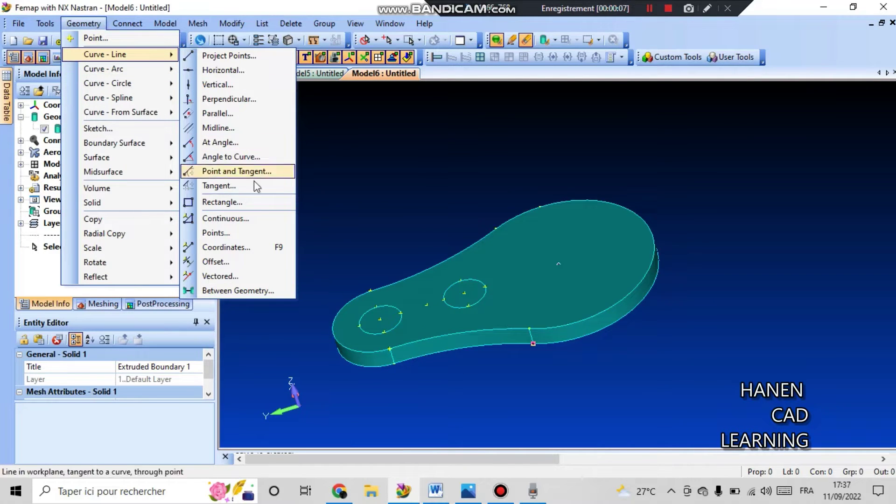
click(256, 234)
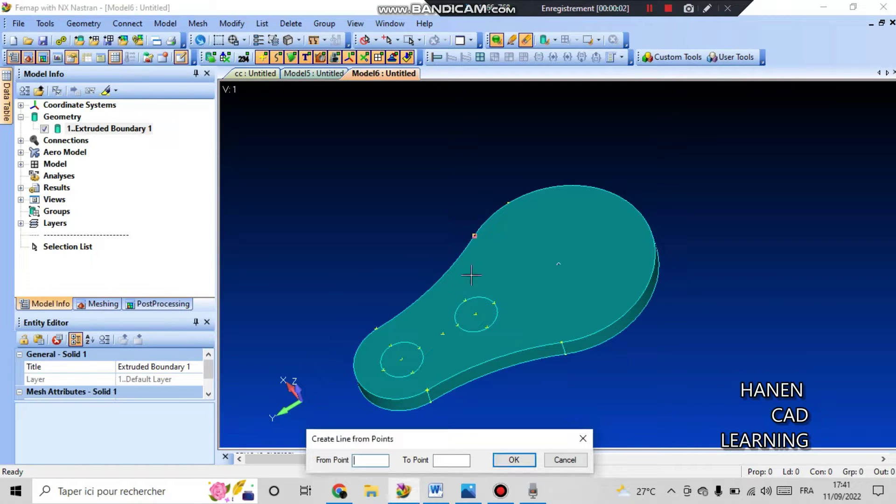
click(486, 327)
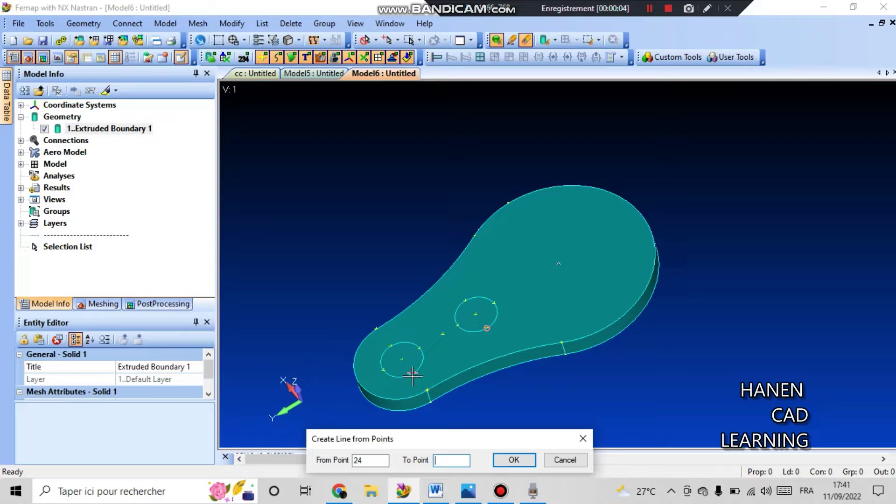
click(413, 379)
click(514, 460)
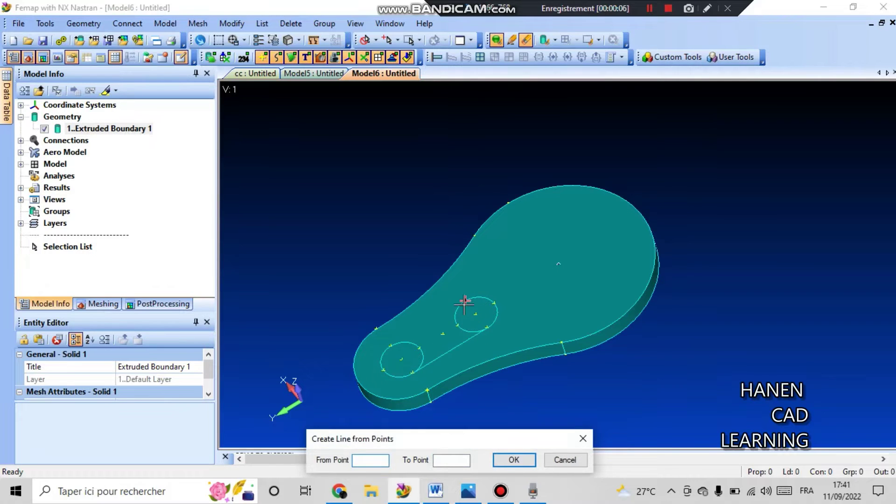
click(391, 348)
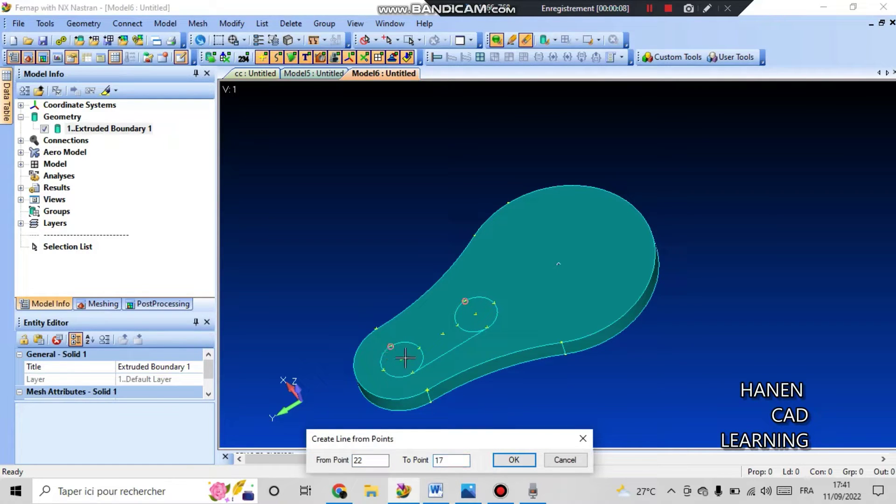
click(534, 460)
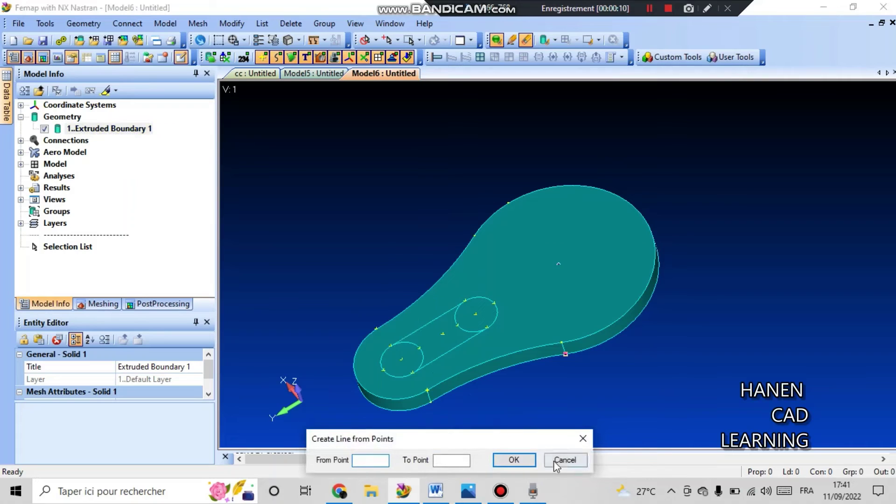
click(557, 461)
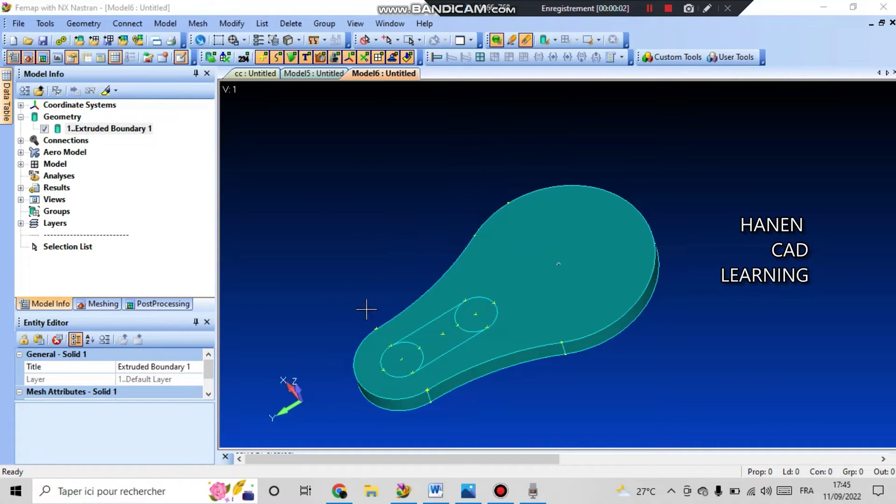
Start a Break at Location and select the circle nearer the plate's wide end as the curve to break
middle_drag(366, 309, 700, 261)
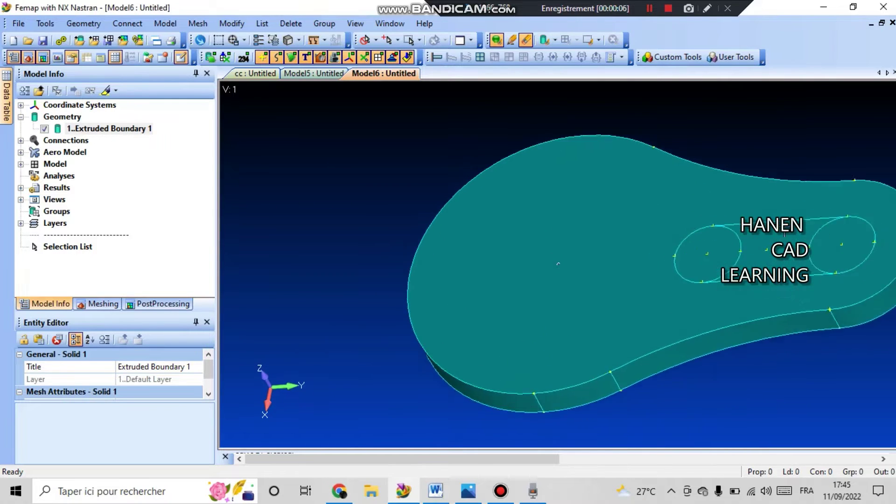
scroll(821, 228, down, 2)
click(197, 23)
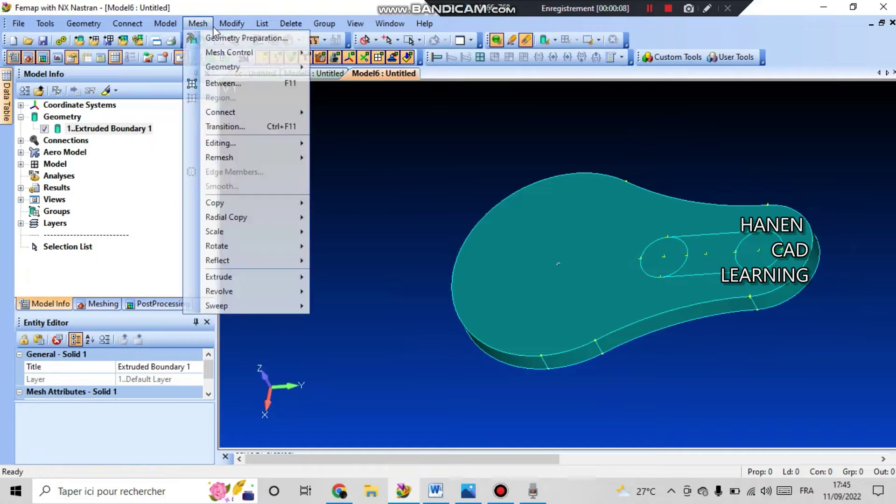
mouse_move(233, 70)
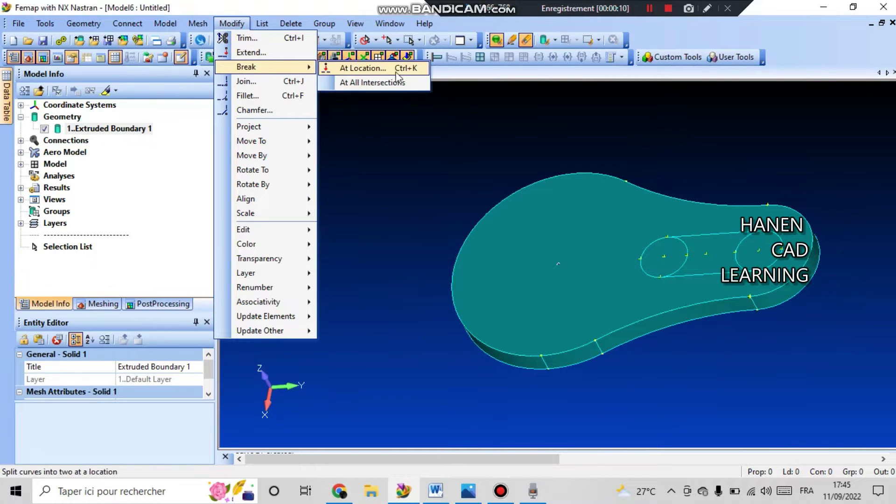
click(404, 71)
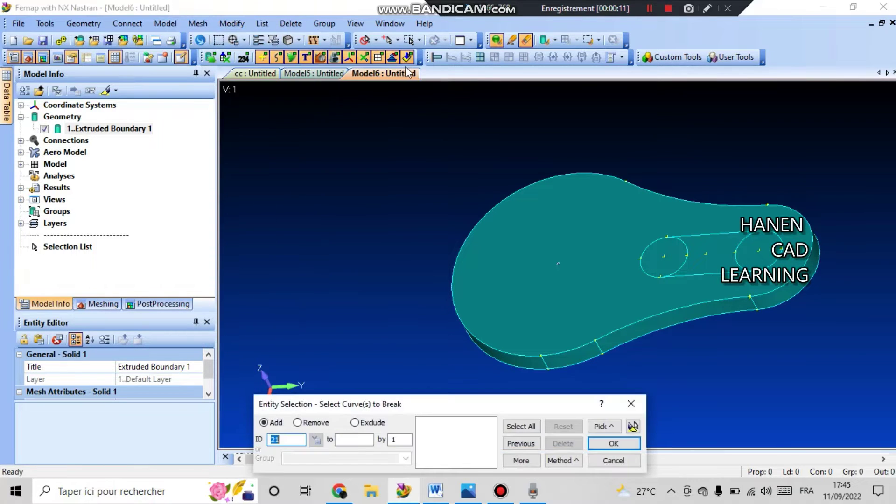
click(670, 276)
click(632, 426)
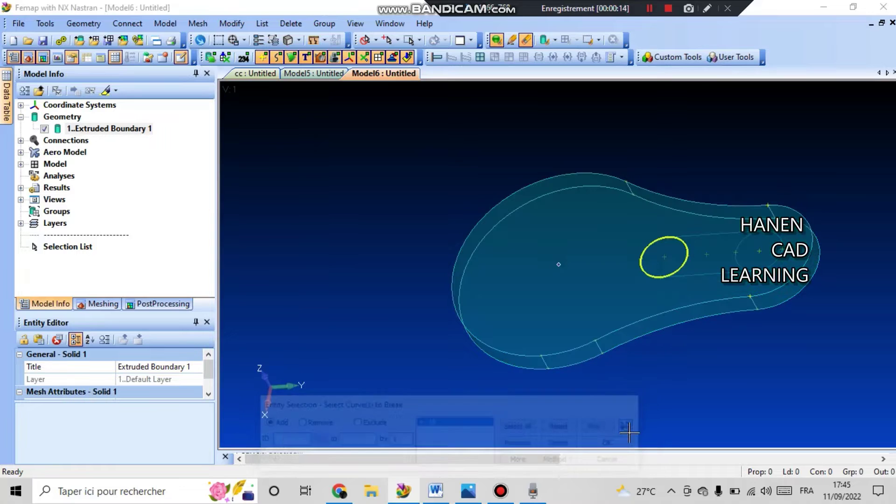
click(625, 446)
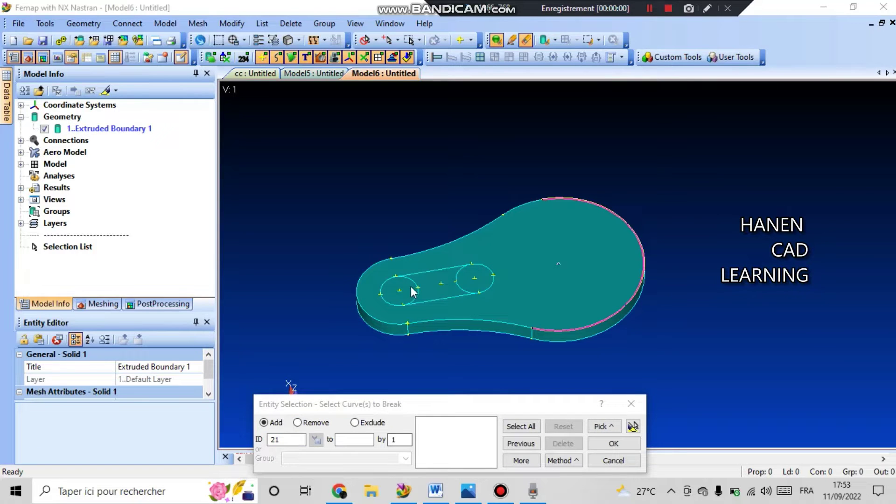
Break the circle at the plate's narrow end at point 19, where the lower straight line meets it
click(420, 287)
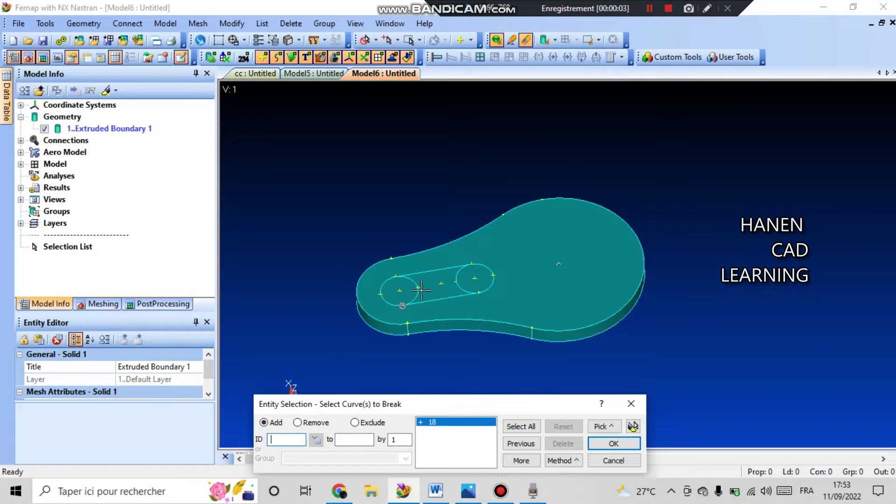
click(612, 443)
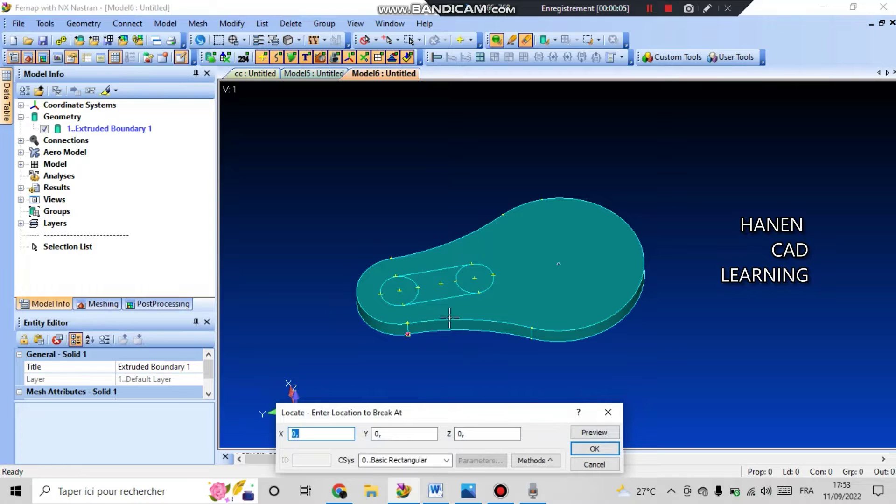
right_click(351, 233)
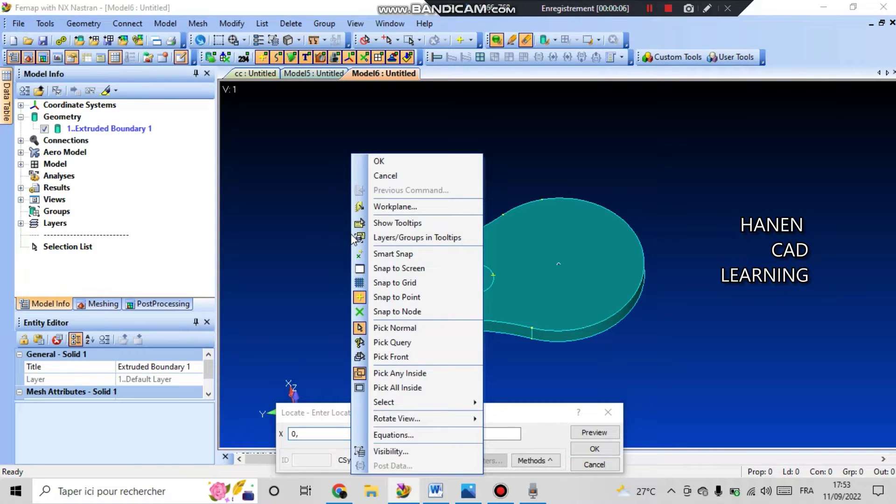
click(393, 297)
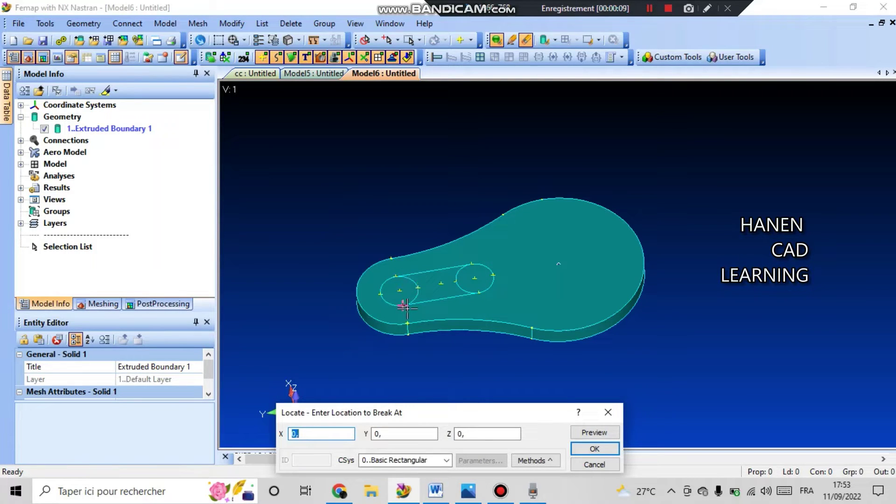
click(404, 306)
scroll(406, 307, up, 1)
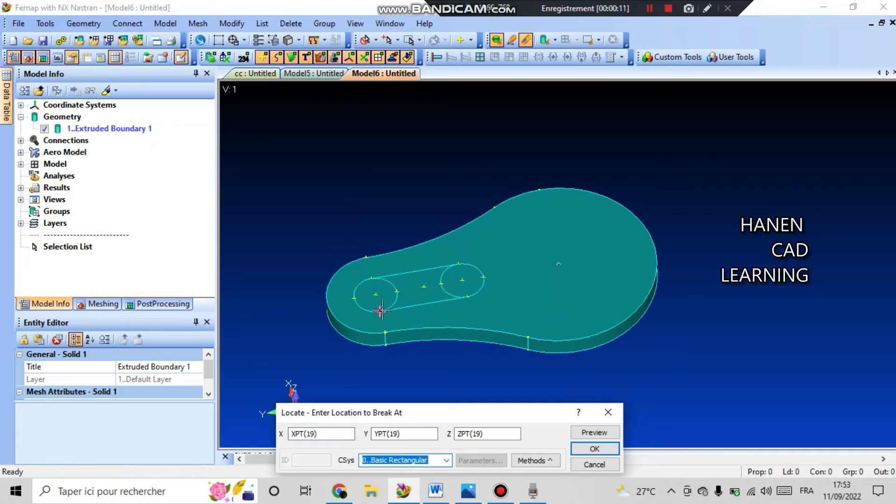
click(595, 449)
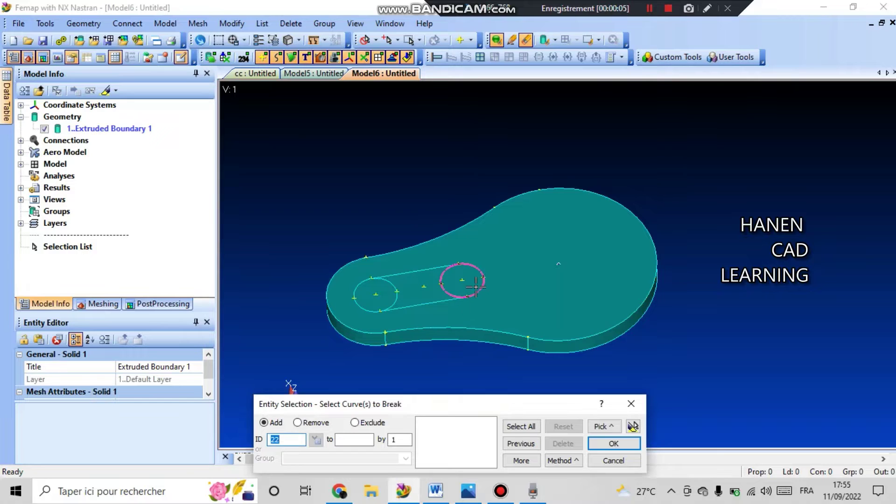
Break the circle nearer the plate's wide end at point 24, then end the curve breaking
click(588, 337)
click(613, 443)
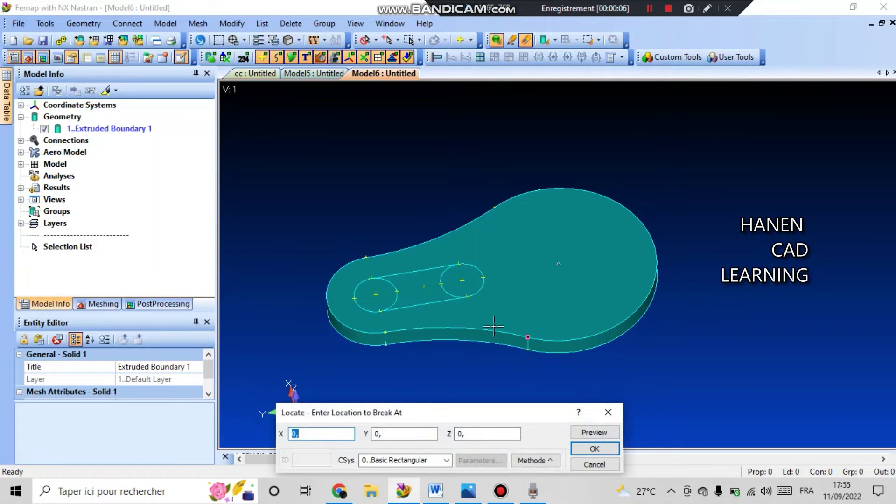
right_click(468, 297)
key(Escape)
right_click(413, 362)
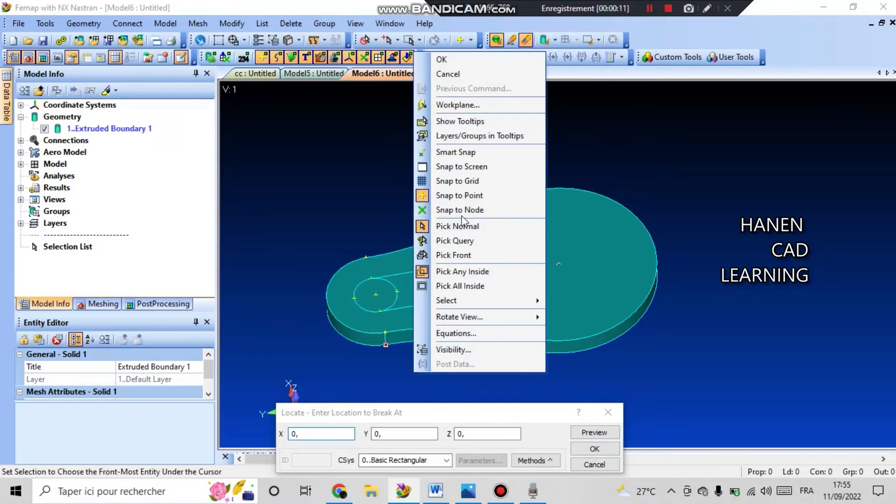
click(465, 195)
click(469, 305)
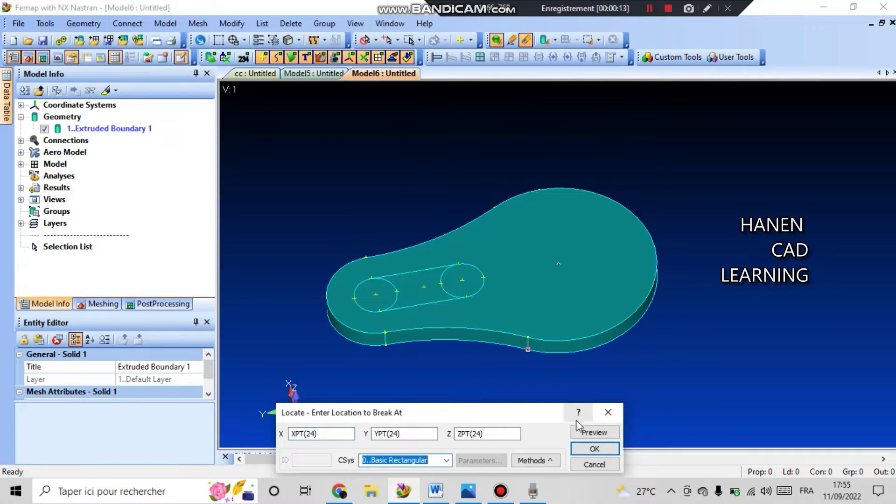
click(589, 448)
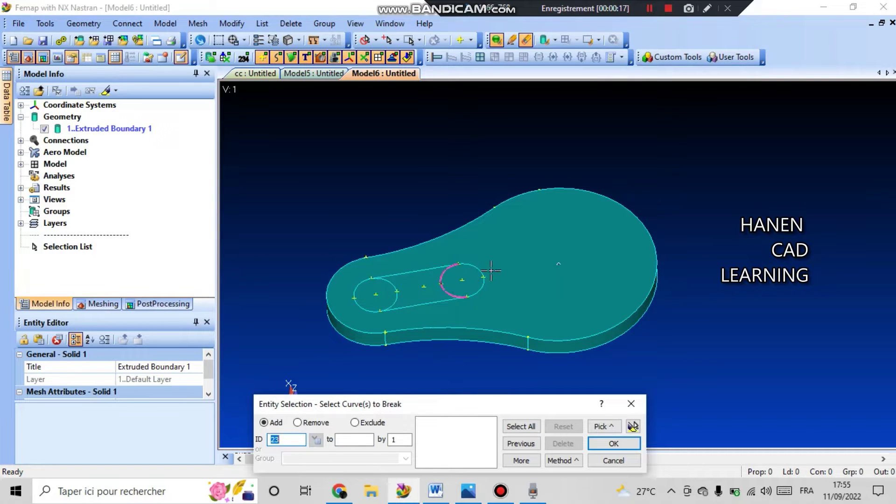
click(631, 404)
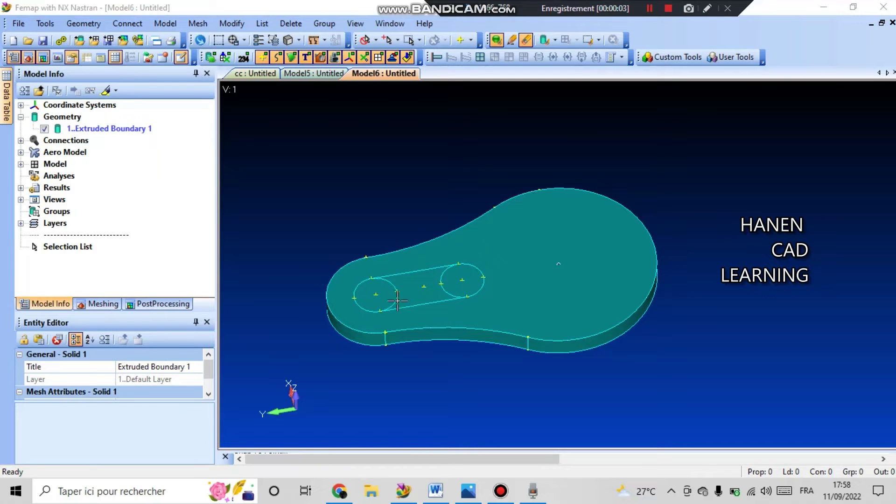
Delete the two inner half-circle arcs, curves 22 and 19, leaving only the slot's outer outline
click(291, 24)
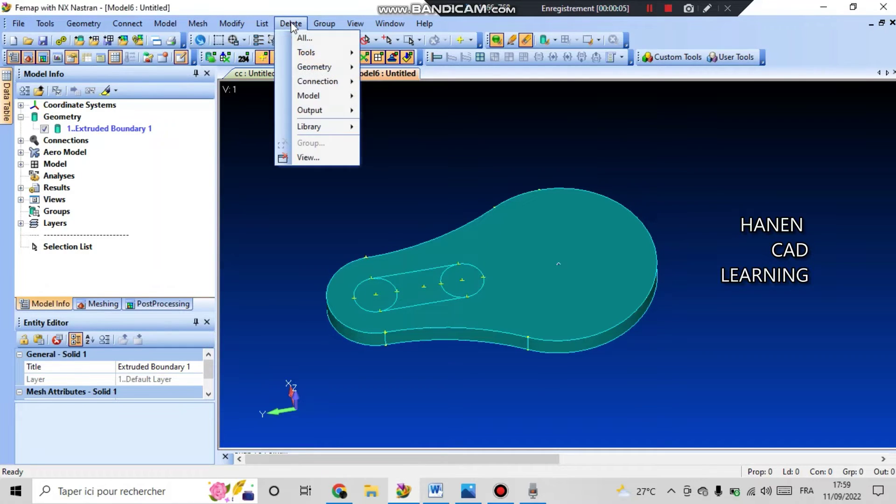
mouse_move(327, 67)
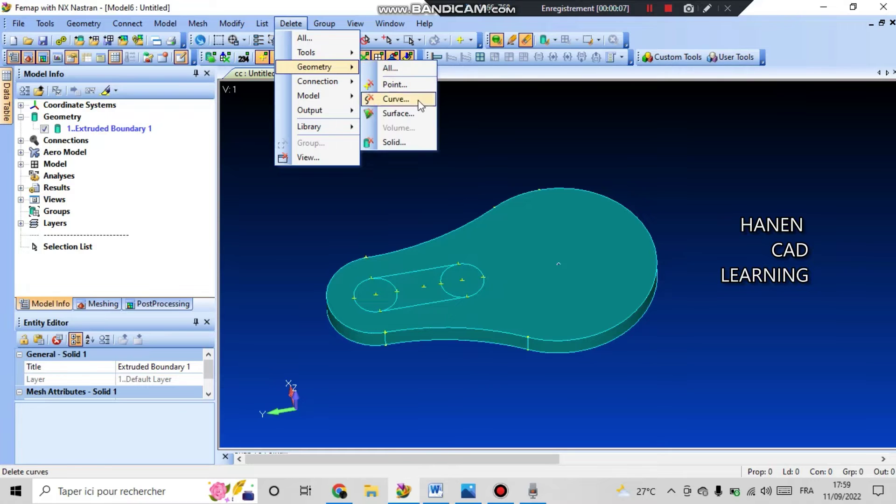
click(395, 99)
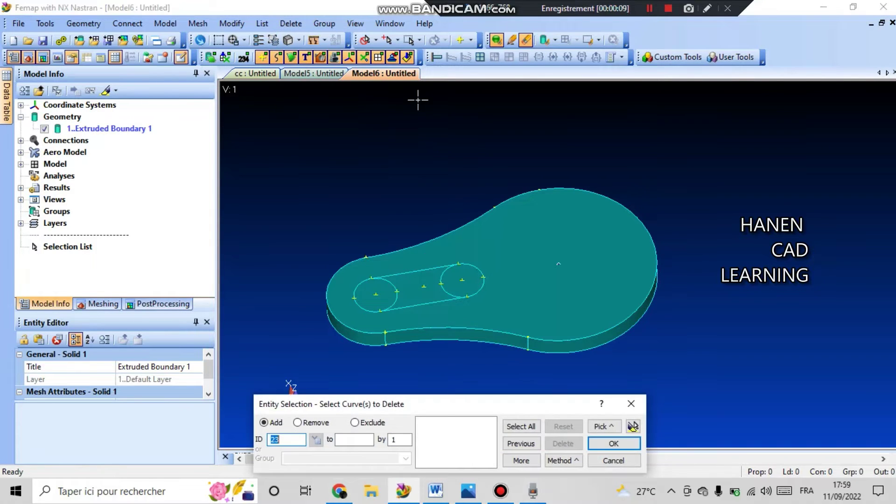
click(394, 289)
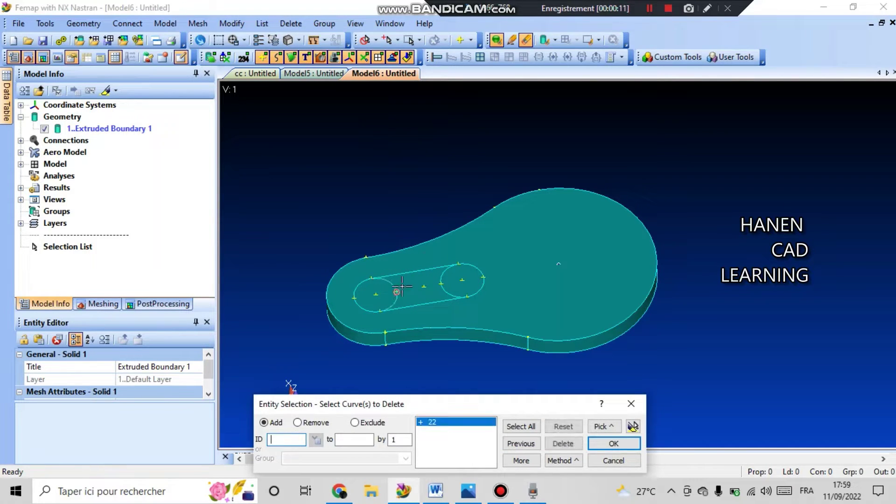
click(441, 285)
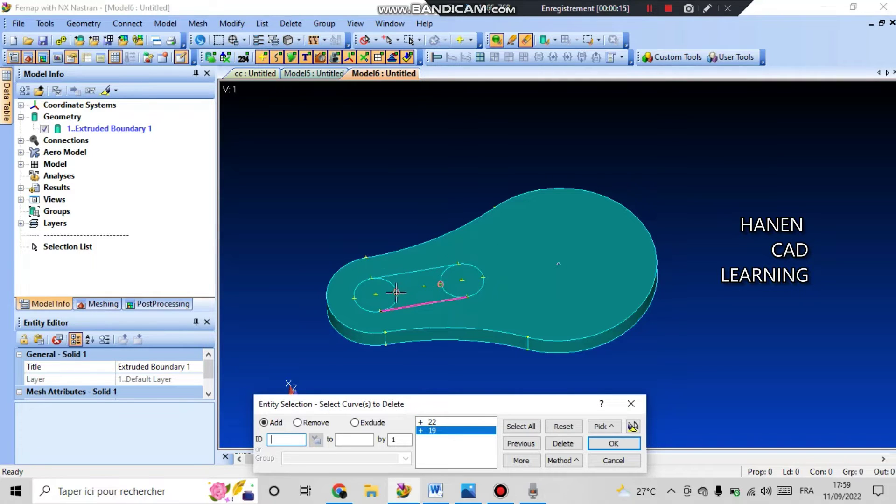
click(613, 444)
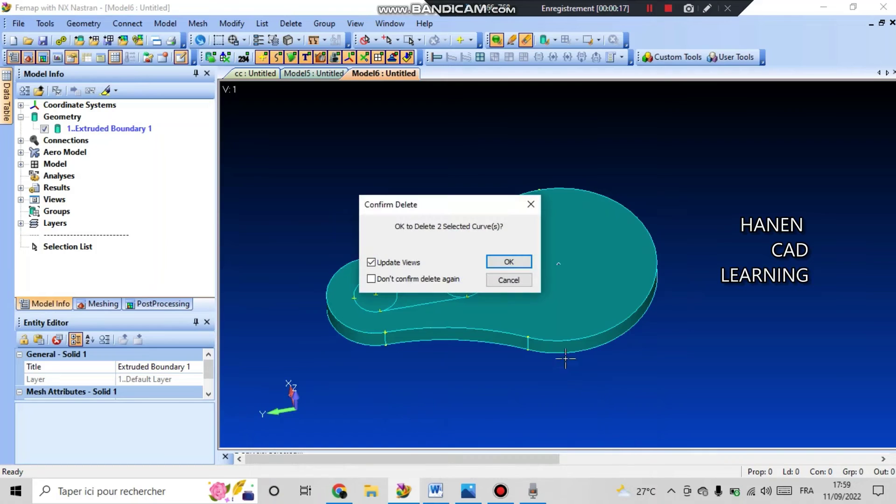
click(494, 262)
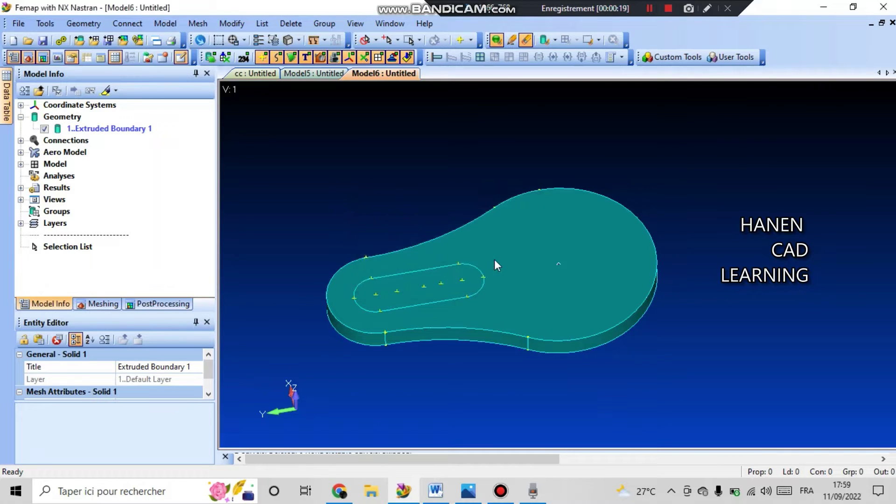
Create a boundary surface from the slot outline's two arcs and two straight lines, curves 21, 23, 20 and 18
middle_drag(514, 212, 447, 271)
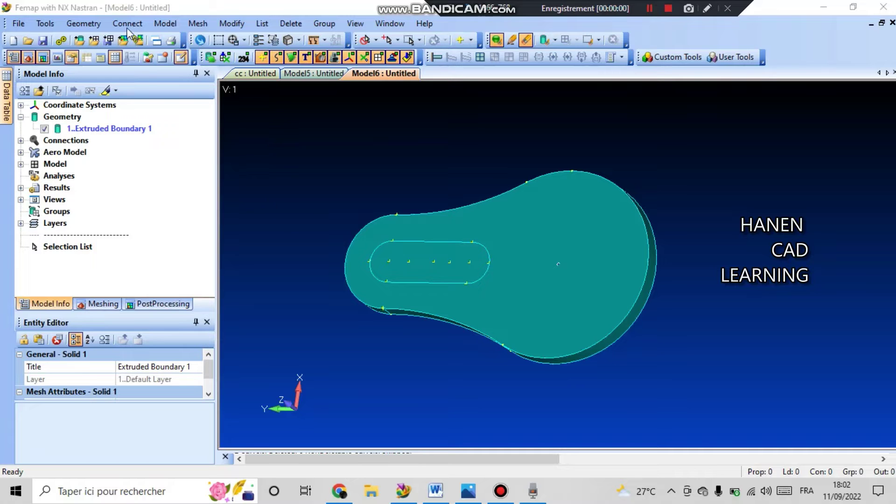
middle_drag(294, 202, 338, 178)
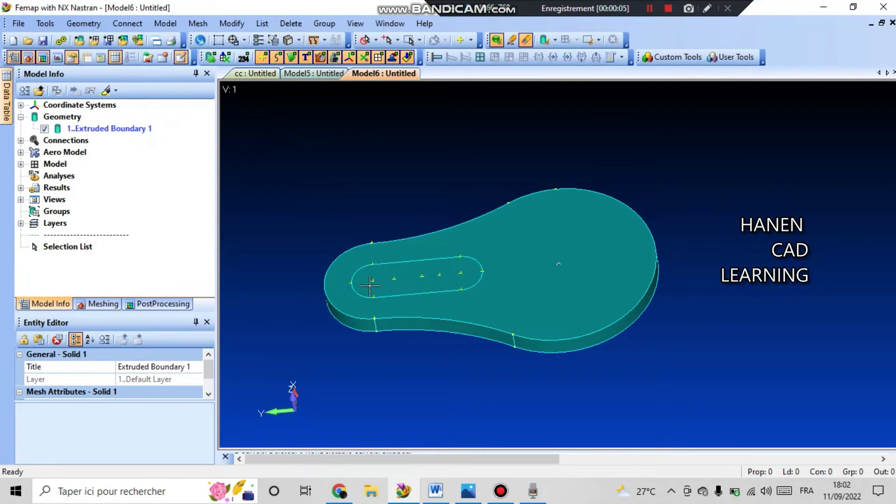
click(71, 25)
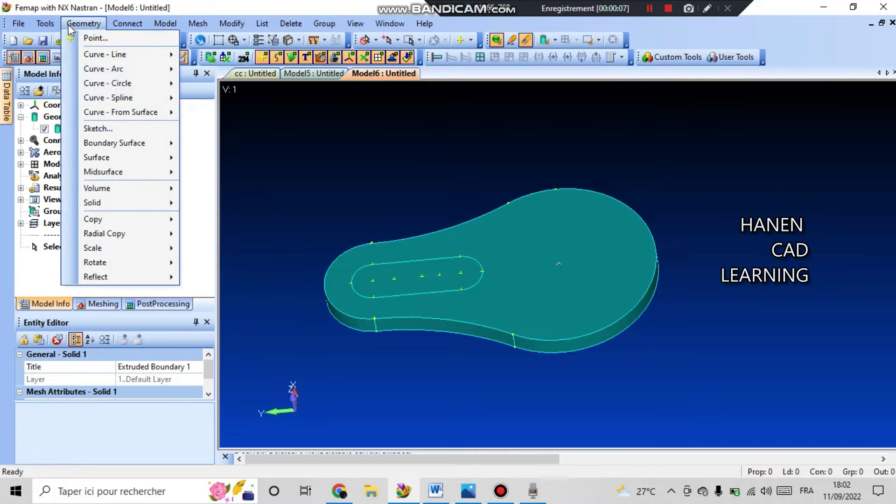
mouse_move(175, 145)
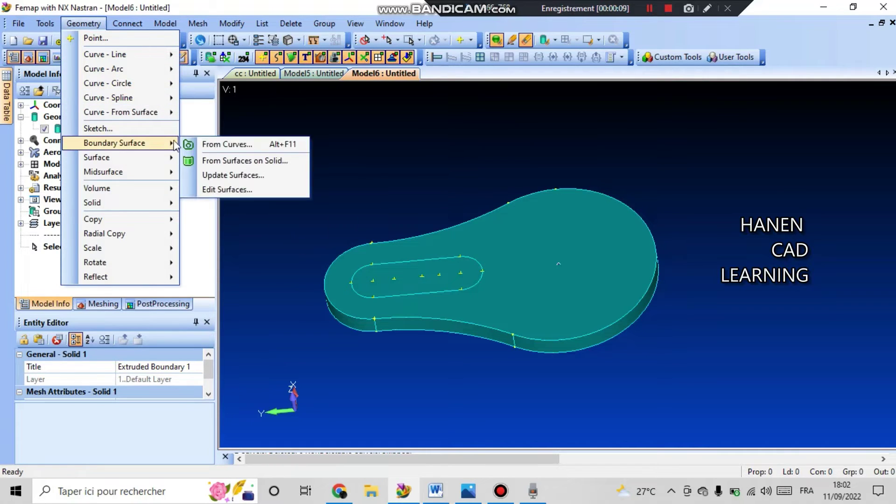
click(225, 145)
click(485, 269)
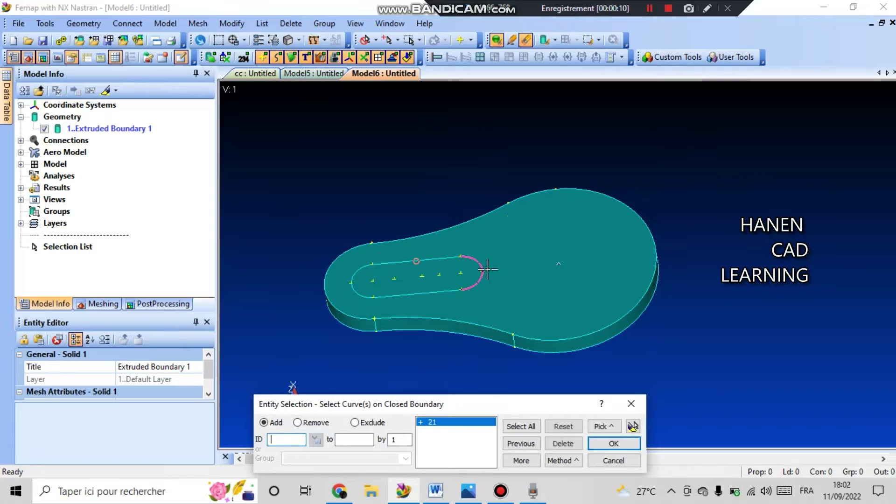
click(459, 290)
click(420, 259)
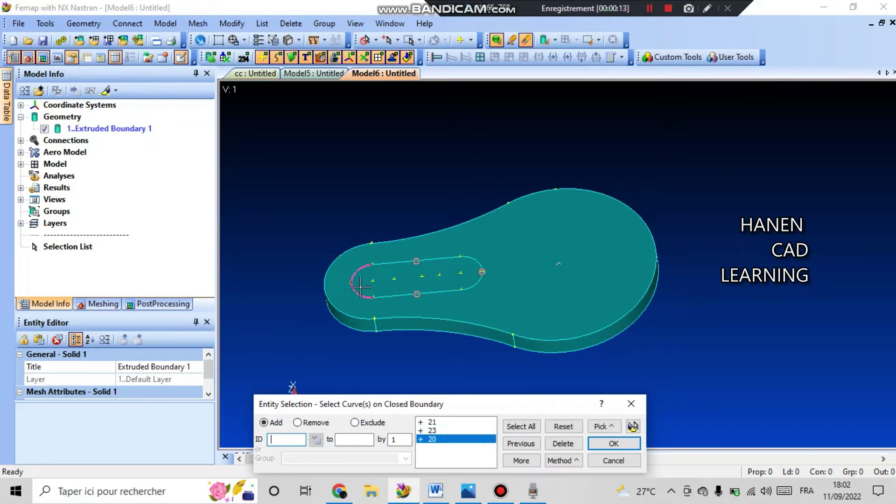
click(354, 281)
click(633, 429)
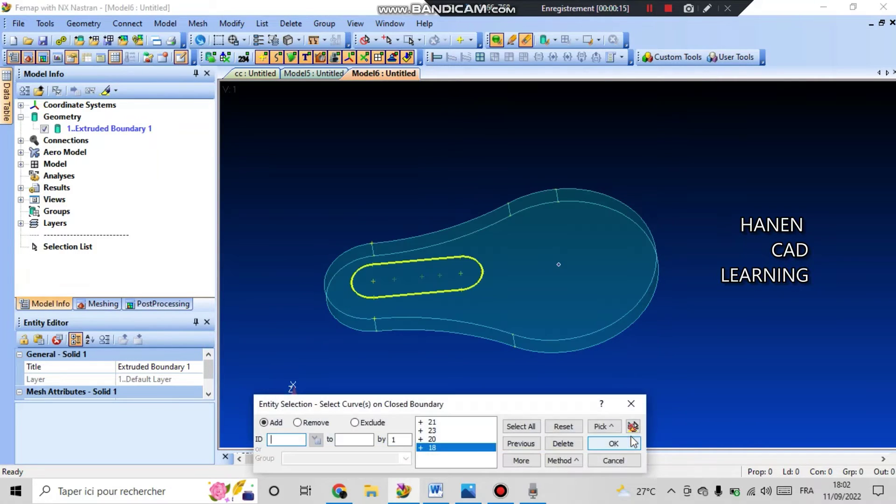
click(615, 444)
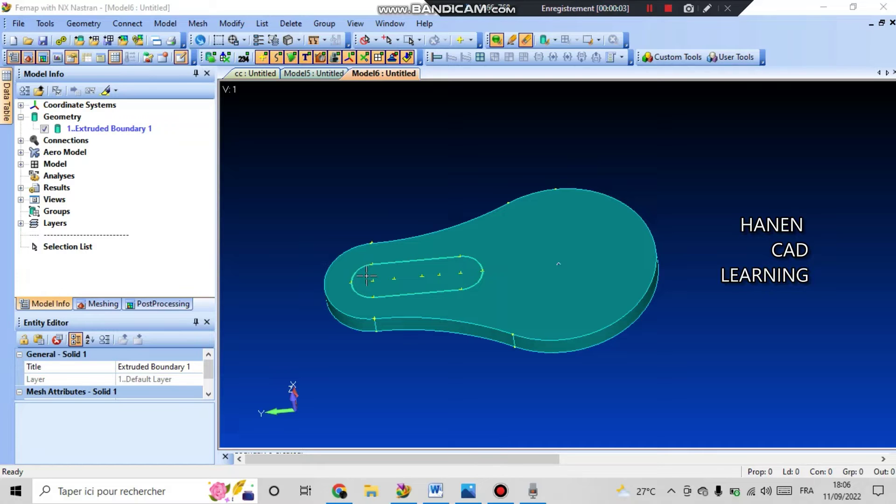
Extrude the slot boundary as a Remove - Hole cut in the negative direction, Thru All, through the plate
click(89, 25)
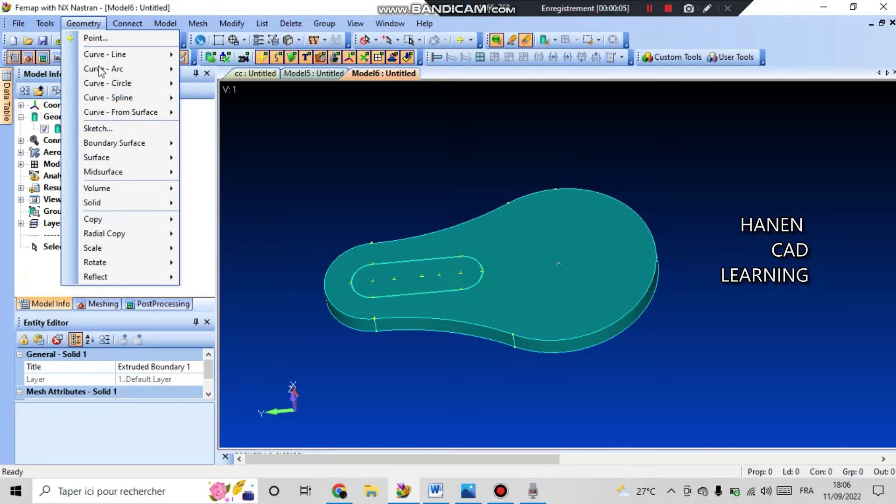
mouse_move(126, 209)
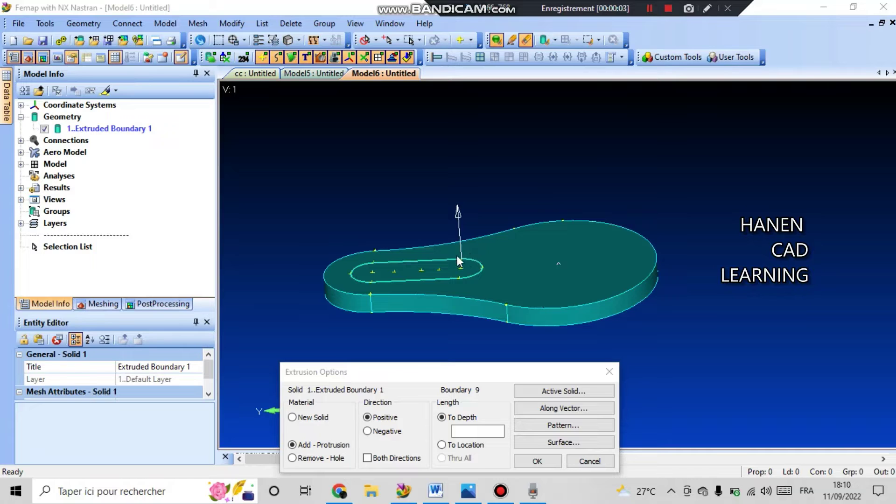
click(305, 459)
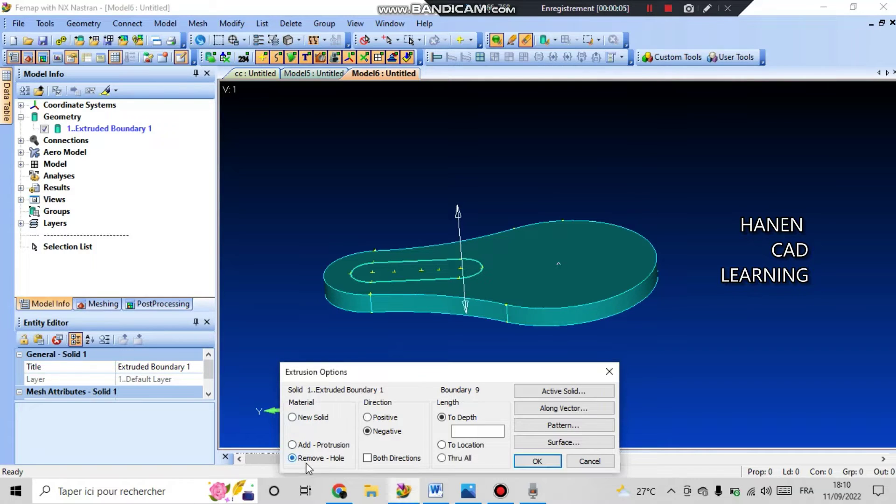
click(442, 458)
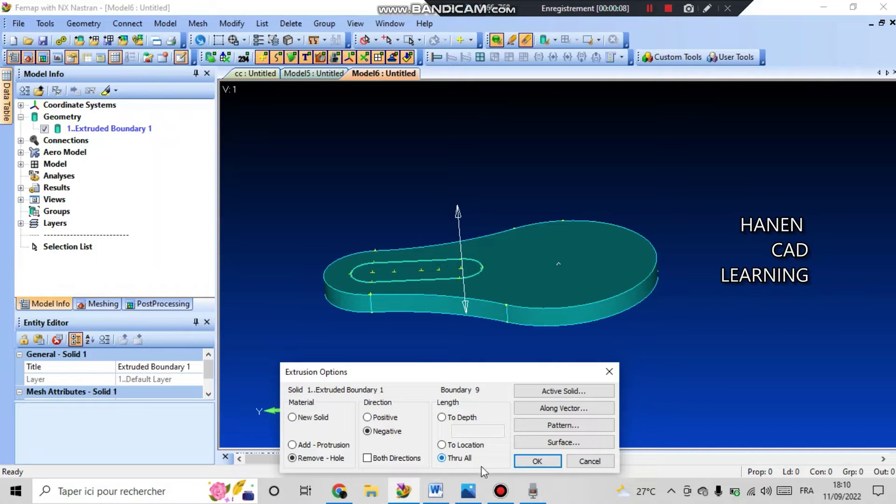
click(537, 461)
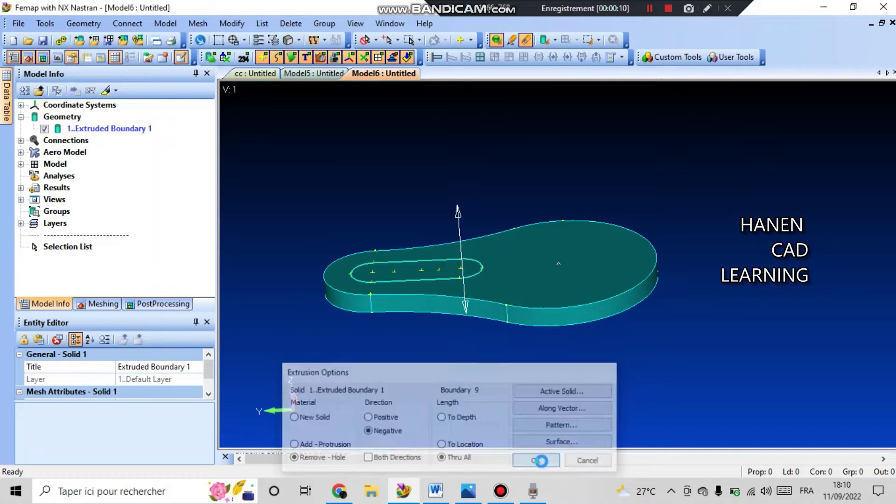
middle_drag(520, 431, 610, 323)
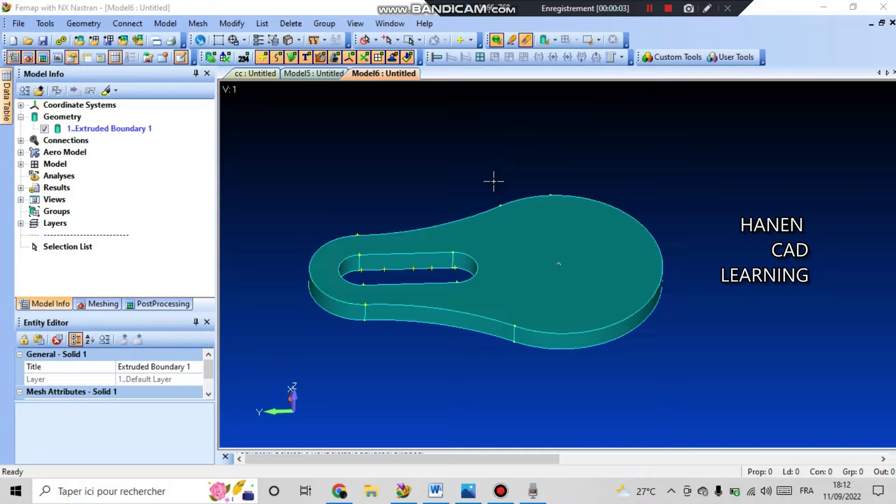
Draw a circle by radius centred at -38, 0, 0 and passing through -38, 5, 0 on the plate's wide end
middle_drag(493, 181, 503, 224)
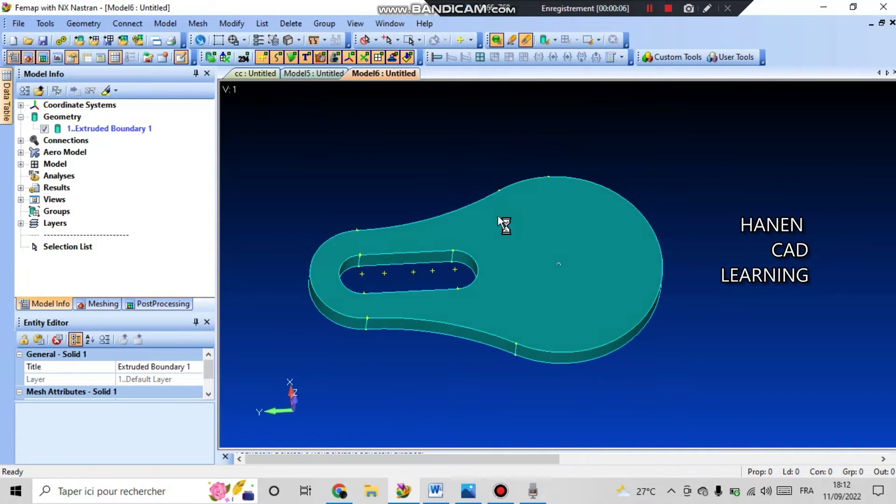
click(84, 23)
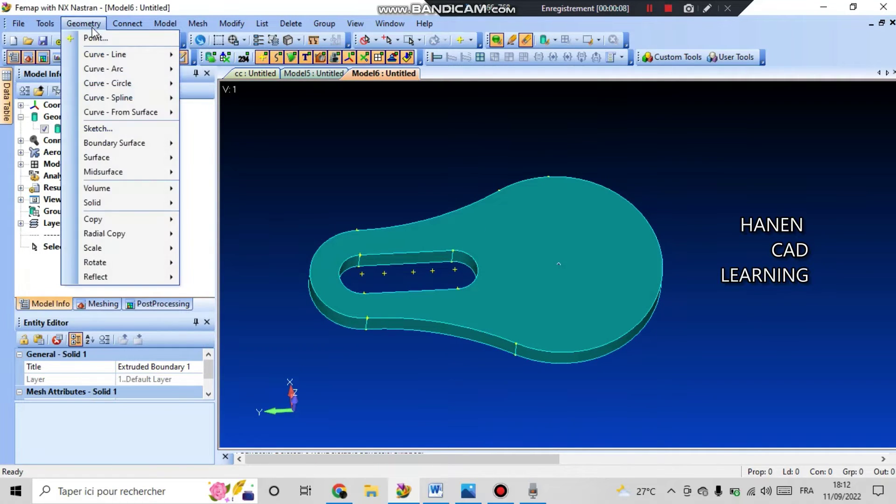
mouse_move(105, 83)
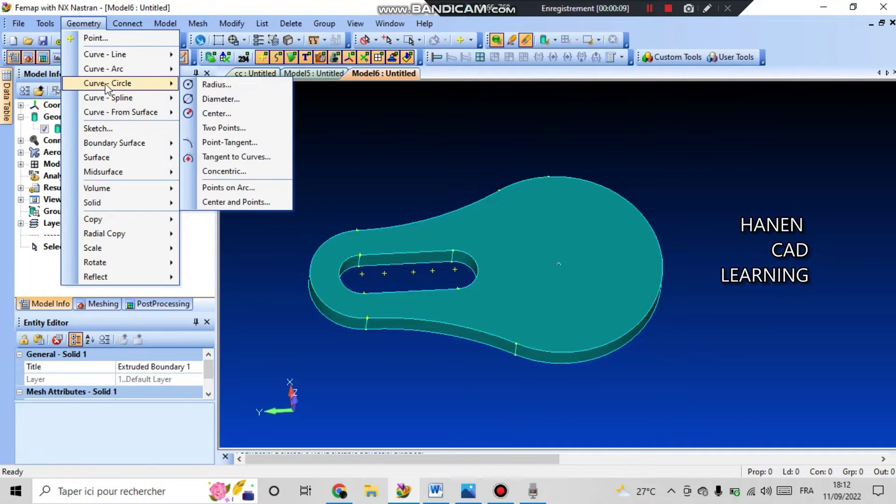
click(237, 89)
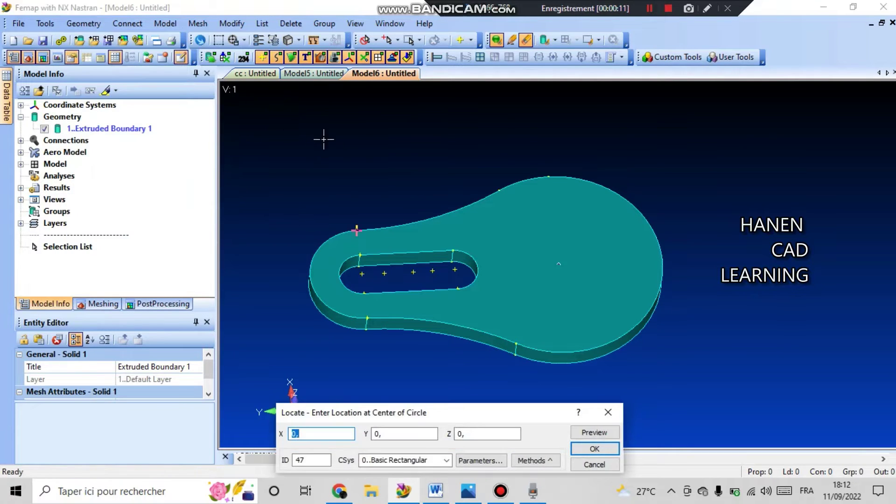
click(667, 8)
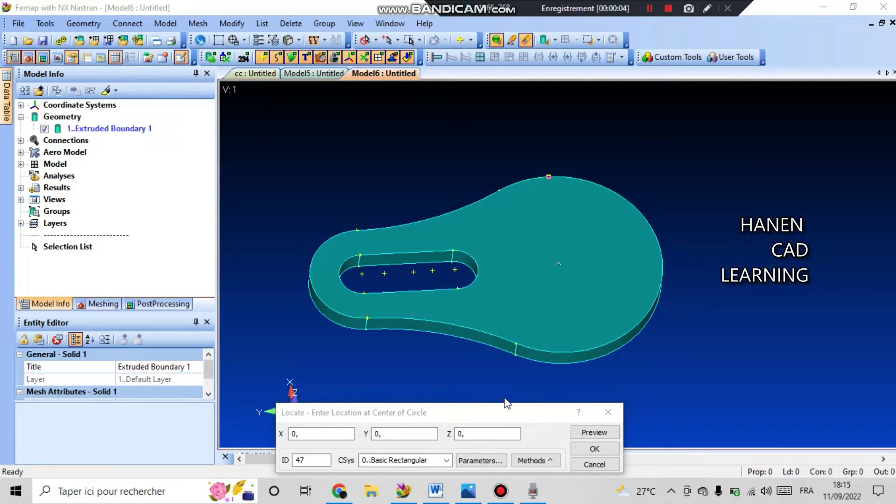
click(286, 434)
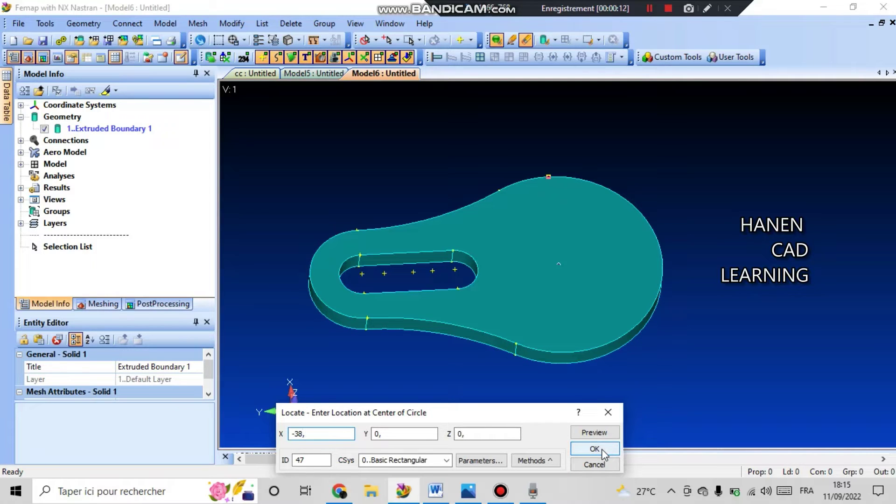
key(Tab)
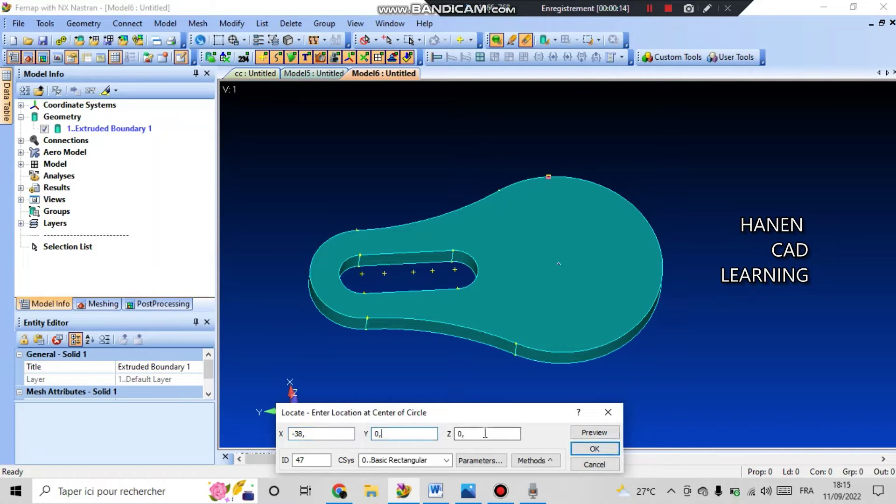
click(485, 433)
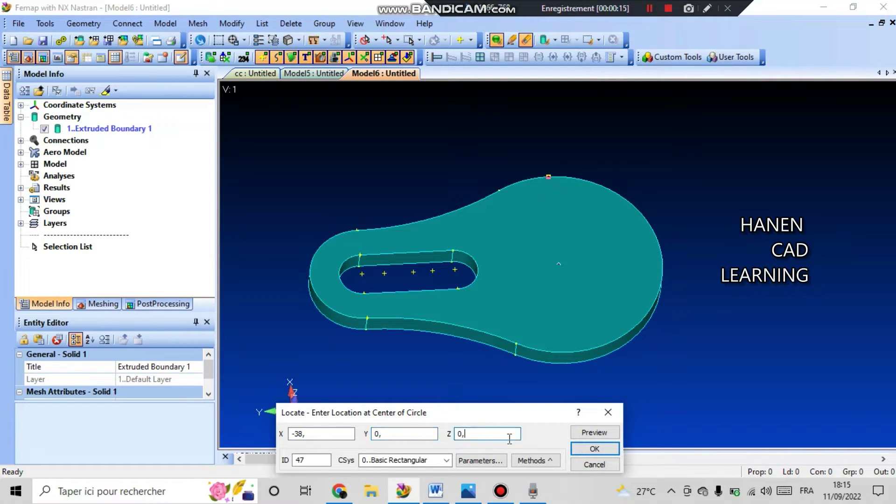
click(594, 449)
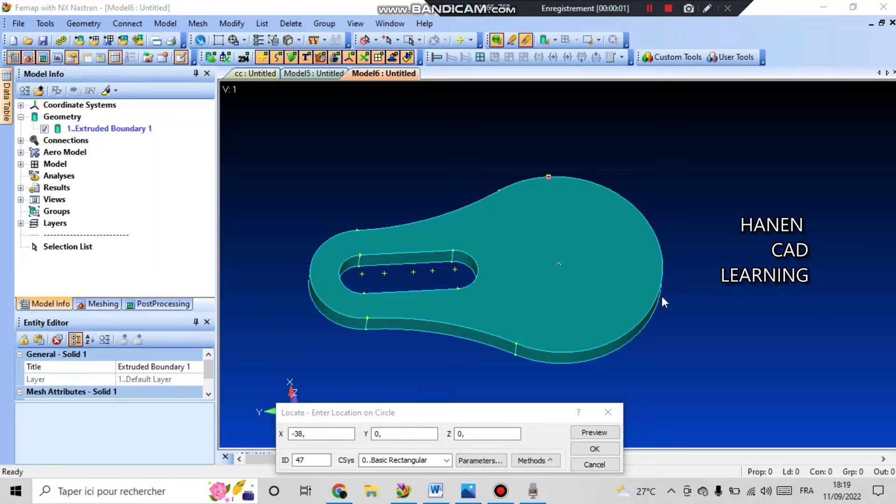
click(376, 434)
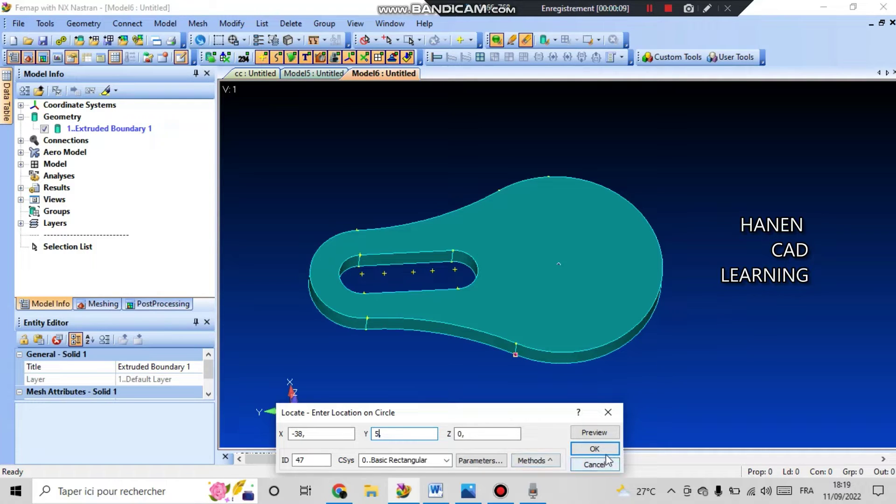
click(594, 449)
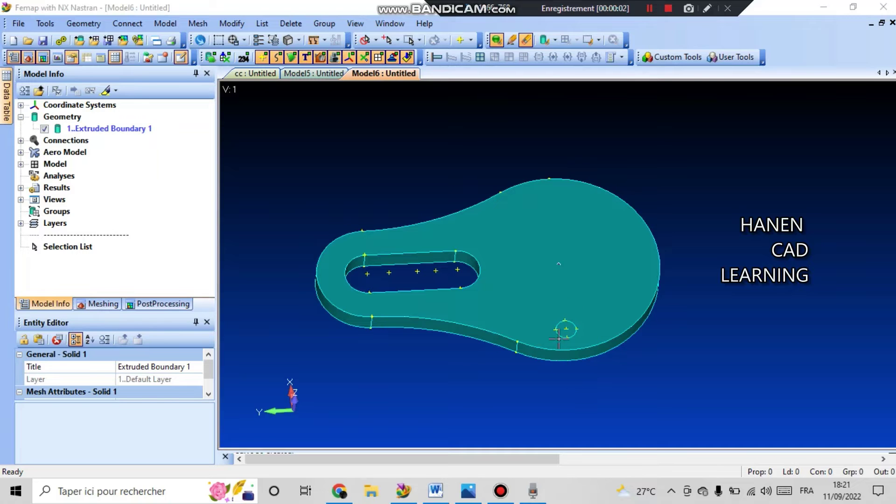
Create a boundary surface from the small circle near the edge of the plate's wide end, curve 36
middle_drag(559, 338, 550, 303)
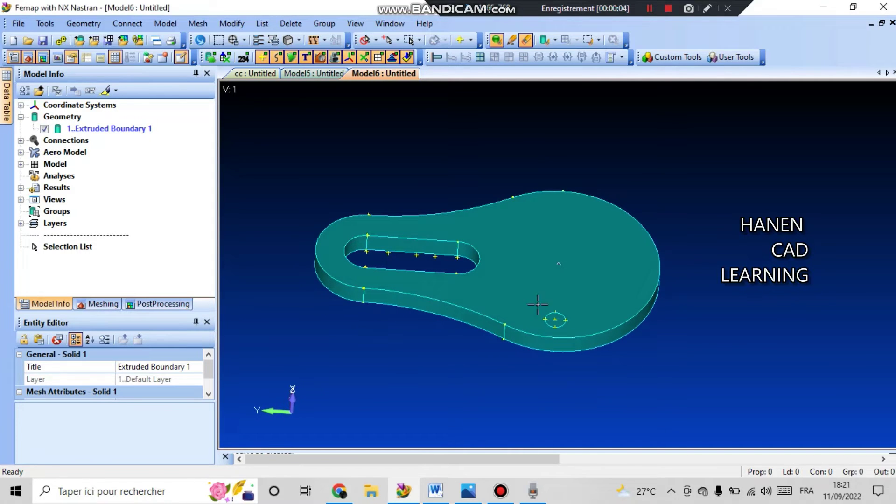
click(82, 25)
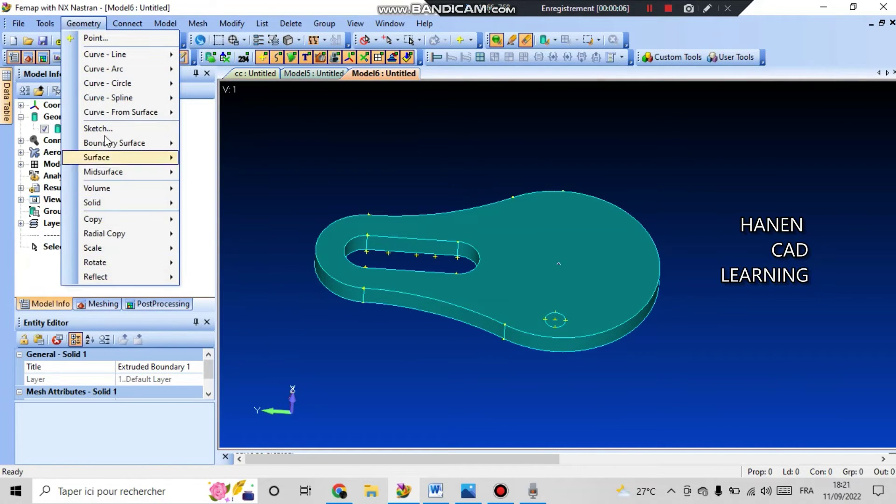
mouse_move(141, 149)
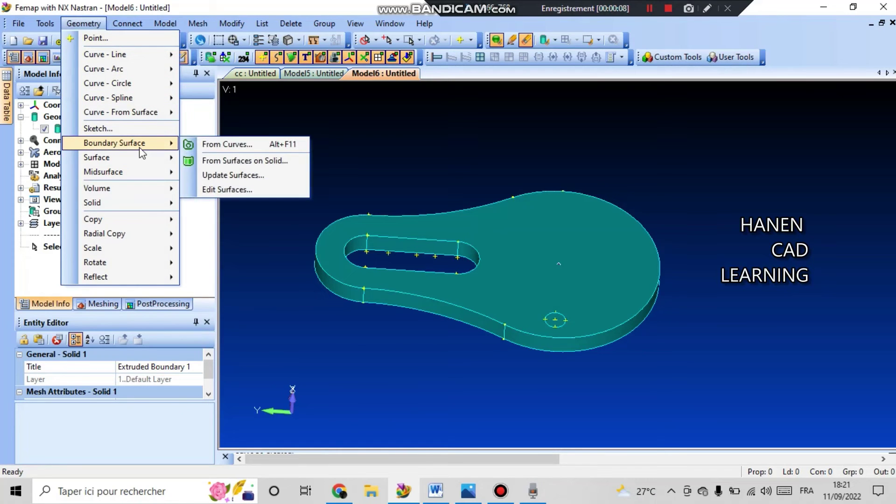
click(215, 145)
click(565, 320)
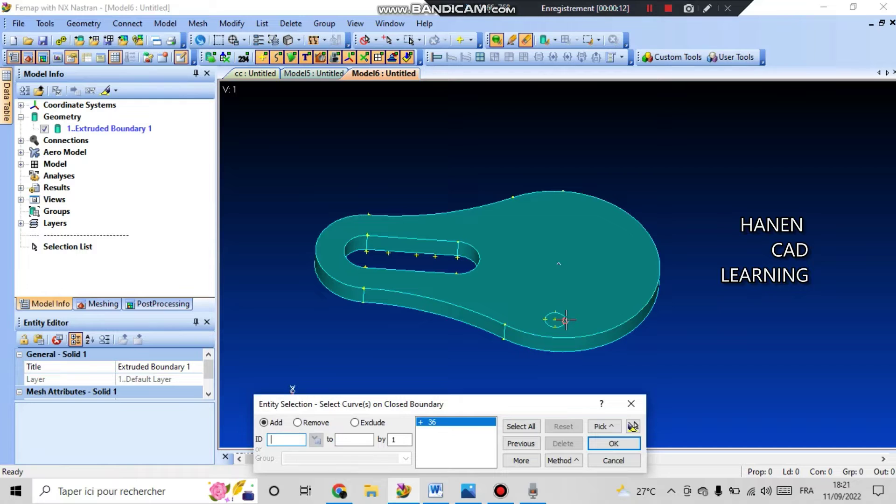
click(614, 443)
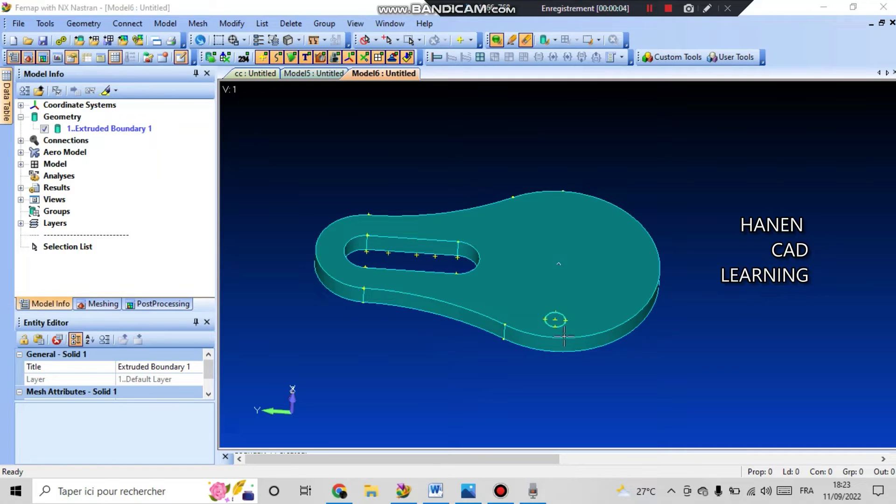
Set up the small circle boundary's solid extrusion as Remove - Hole in the negative direction with length Thru All
middle_drag(564, 335, 563, 323)
click(84, 24)
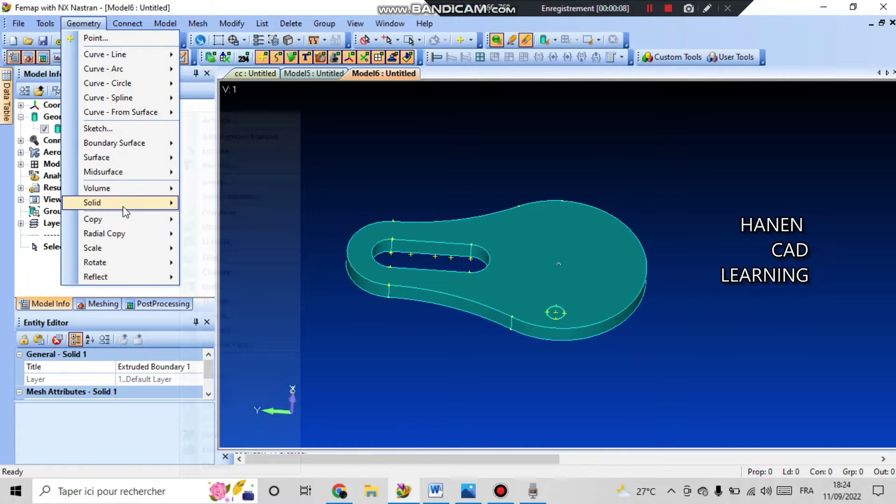
mouse_move(124, 202)
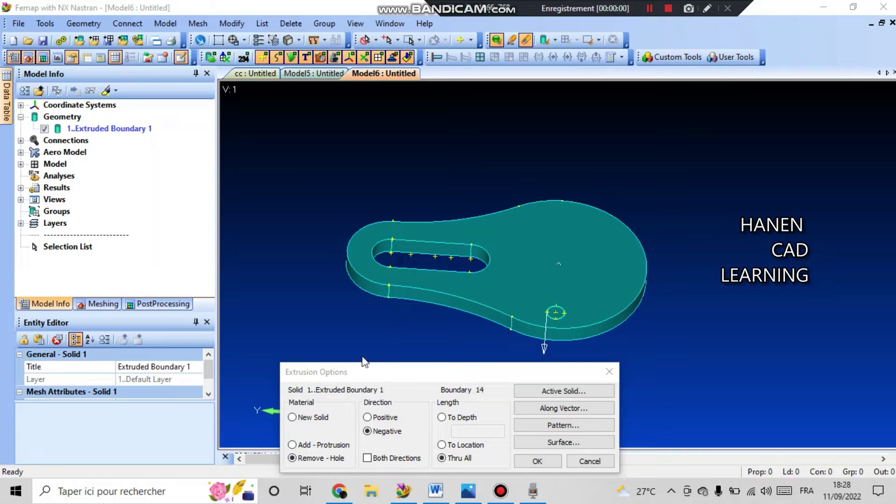
click(293, 458)
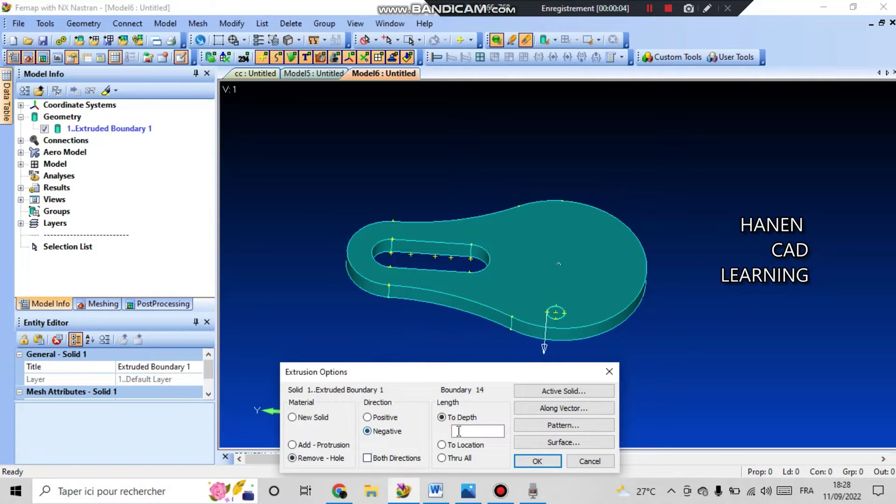
click(460, 459)
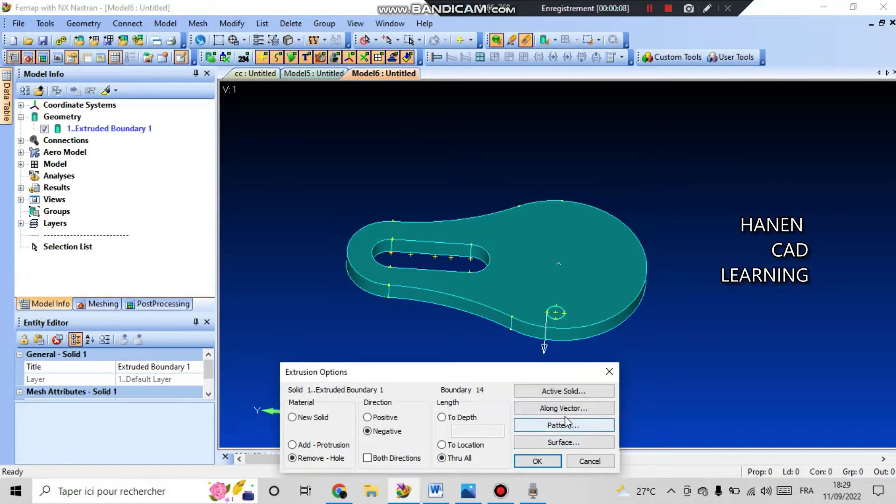
Add a radial pattern of 5 over a total angle of 180 degrees about center 0, 0 and cut the holes
click(593, 426)
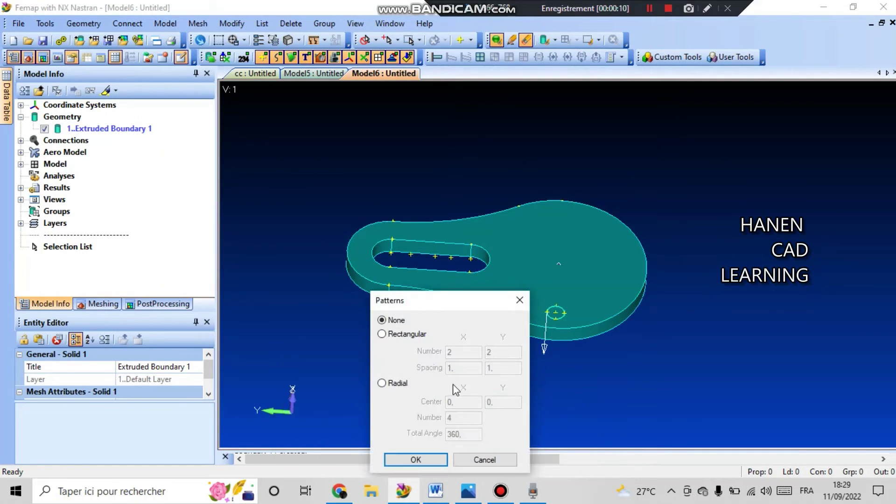
click(400, 386)
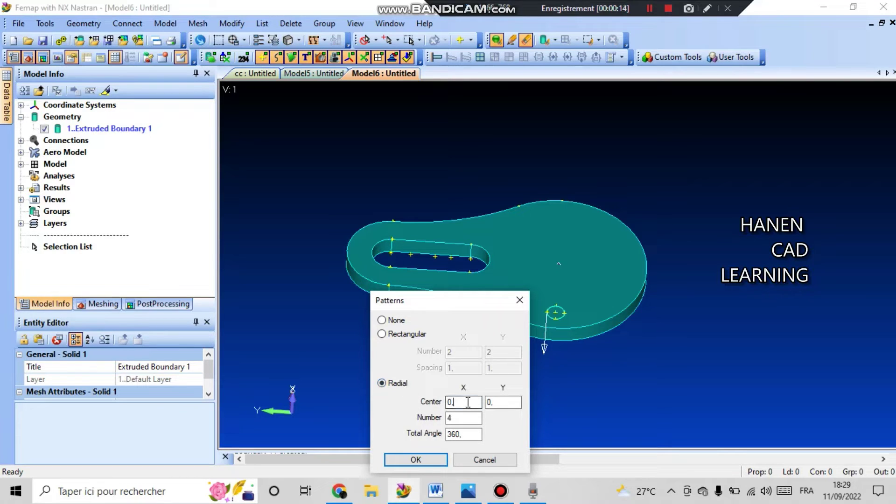
click(463, 416)
text(5)
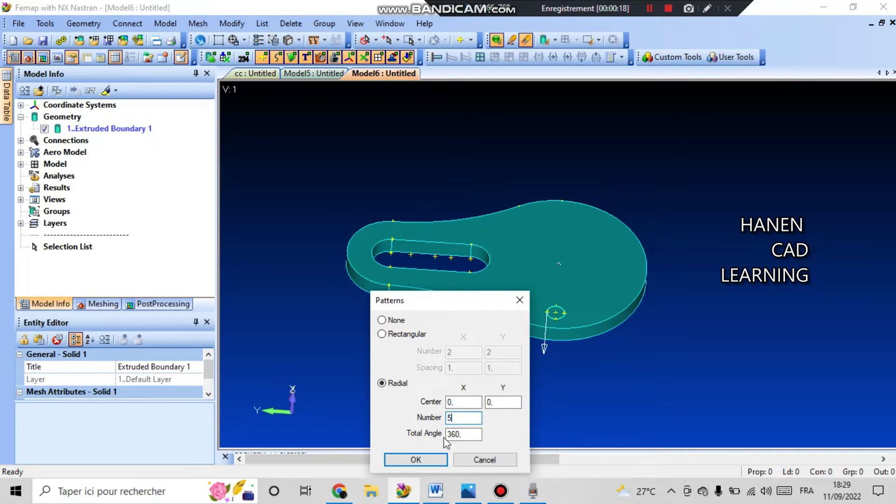
click(462, 434)
drag(462, 434, 435, 433)
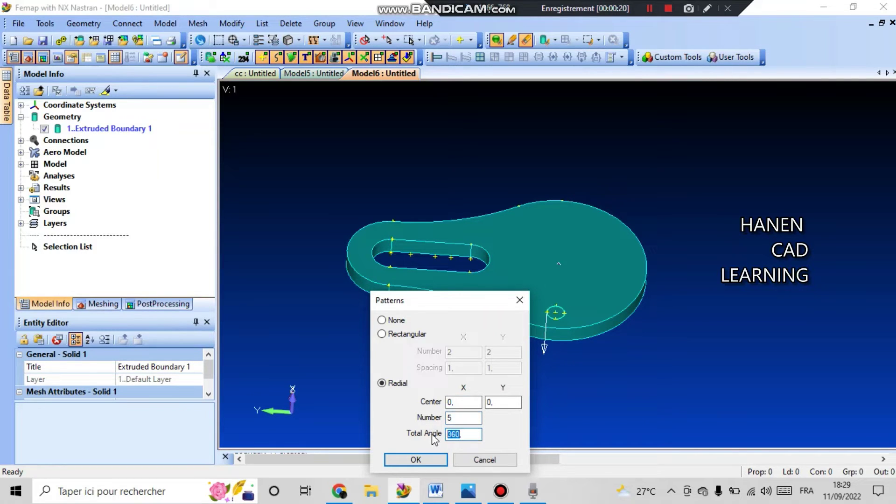
text(180,)
click(436, 461)
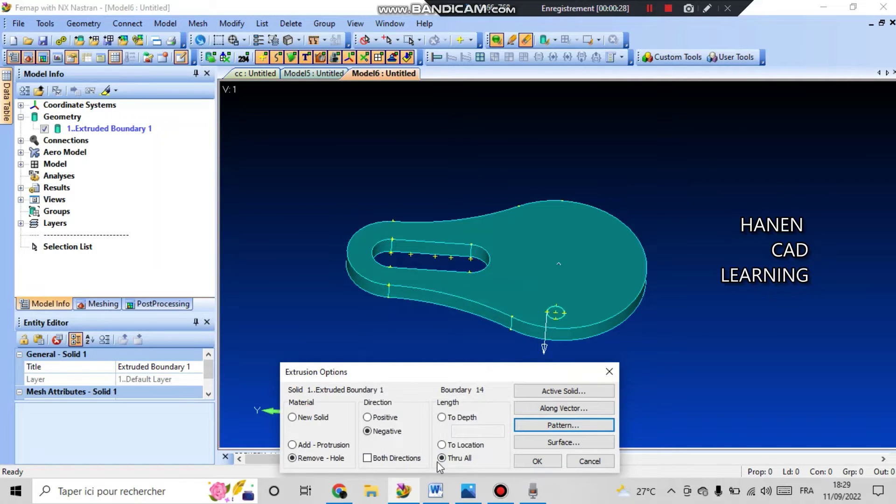
click(536, 461)
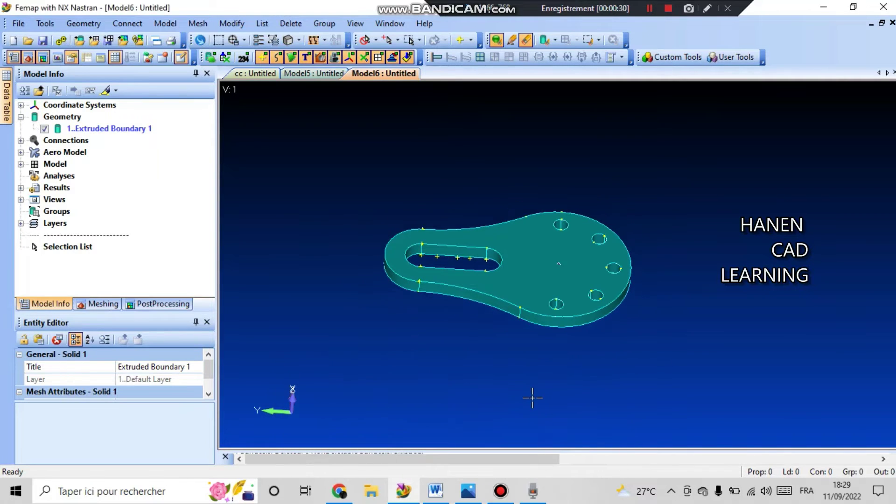
Draw a circle by radius centred at 0, 0, 0 and passing through 25, 0, 0 inside the ring of holes
middle_drag(550, 360, 518, 426)
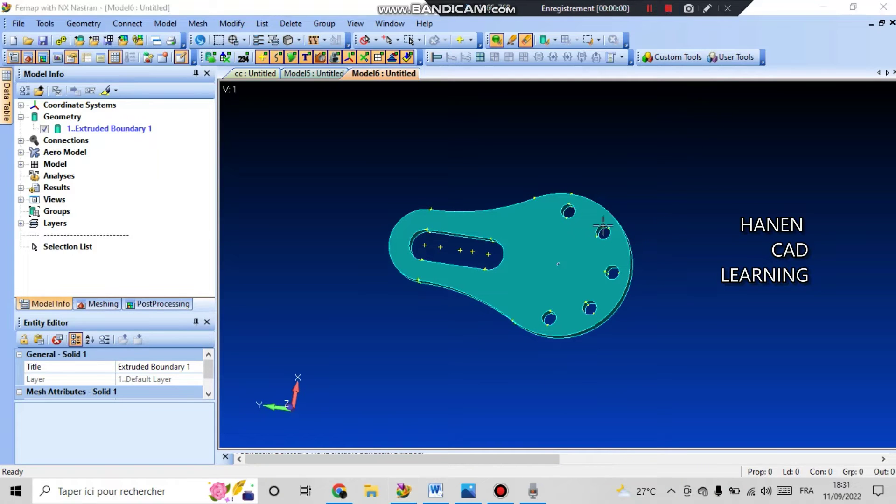
scroll(565, 201, up, 5)
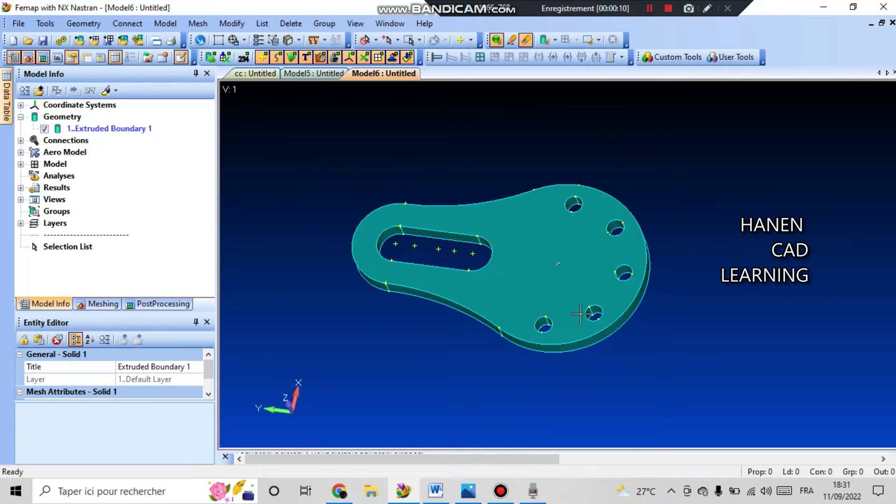
click(83, 23)
mouse_move(166, 87)
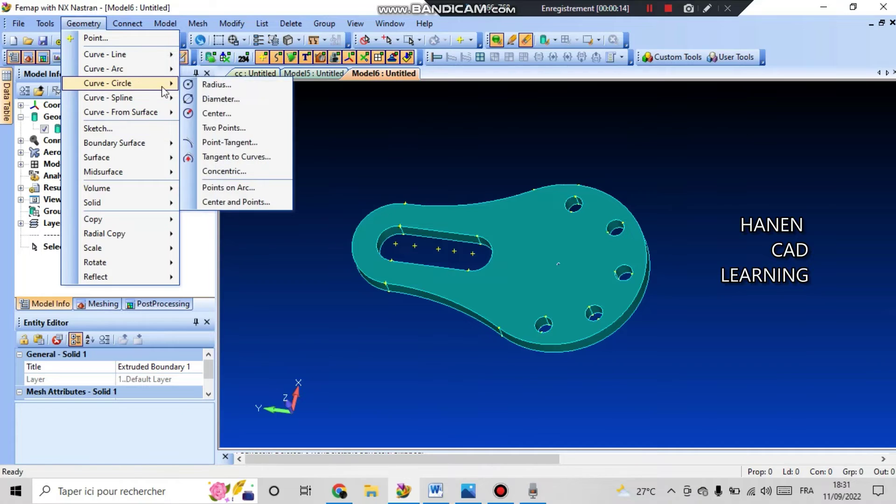
click(254, 88)
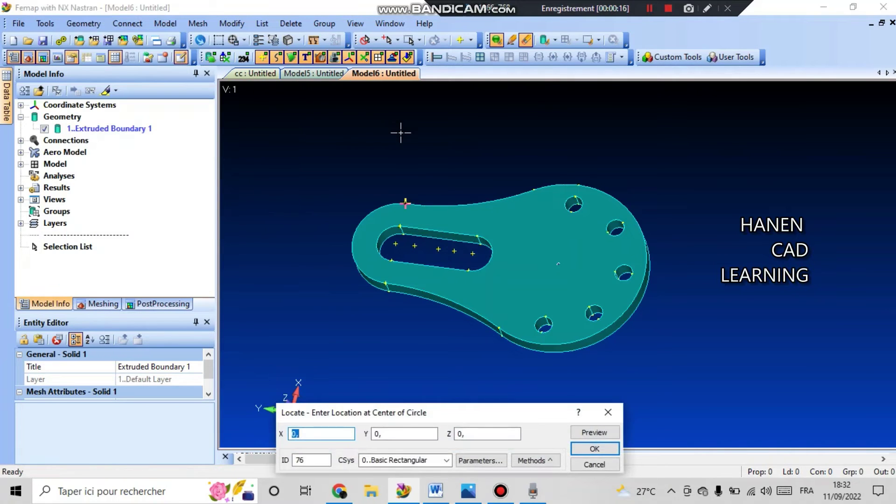
click(669, 8)
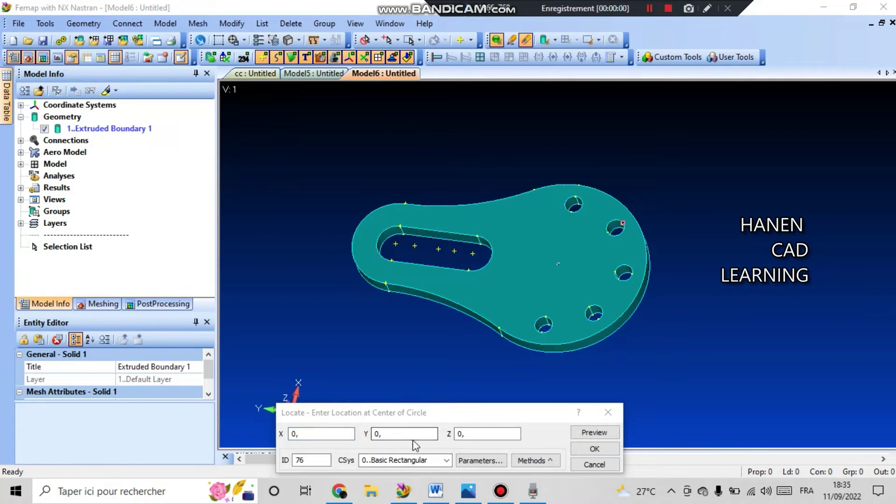
click(295, 434)
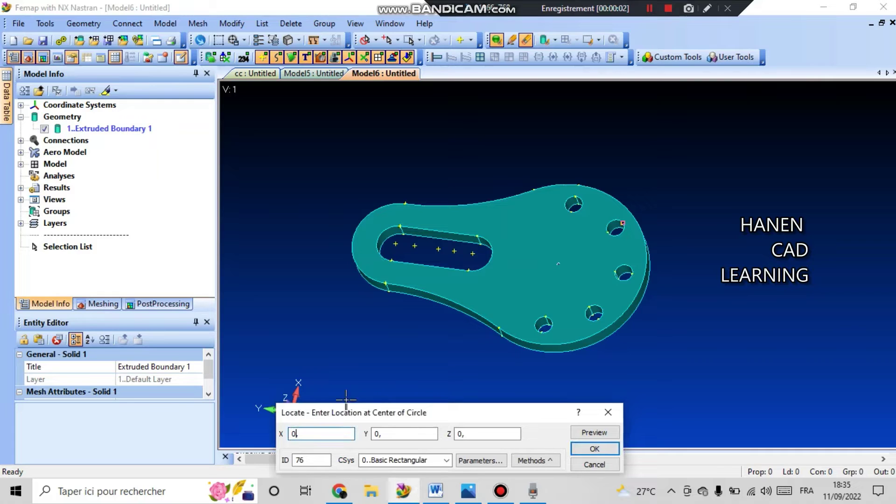
click(592, 449)
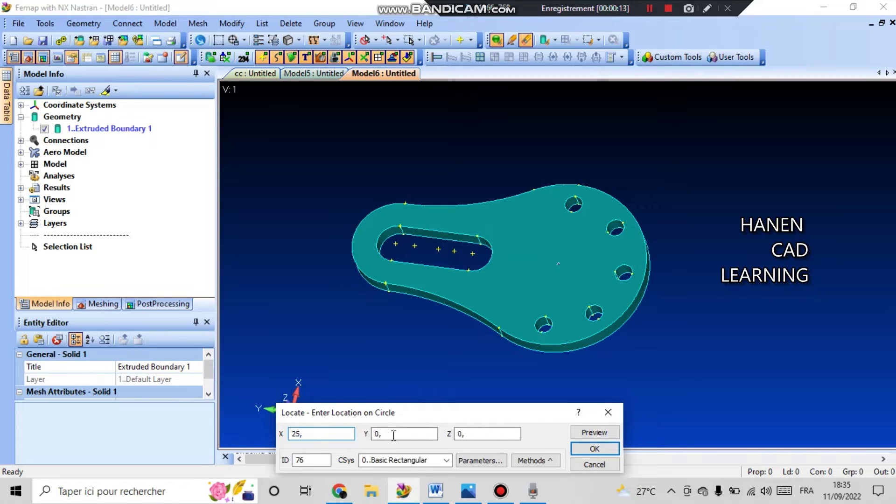
click(488, 435)
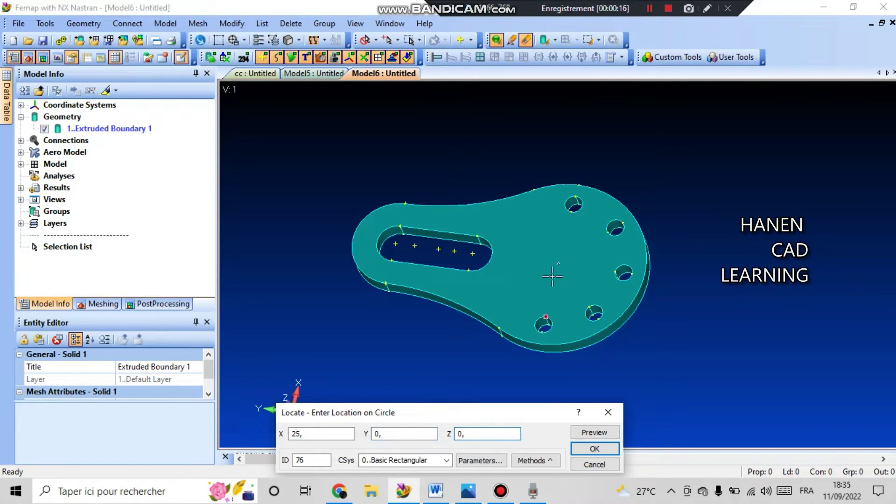
click(595, 451)
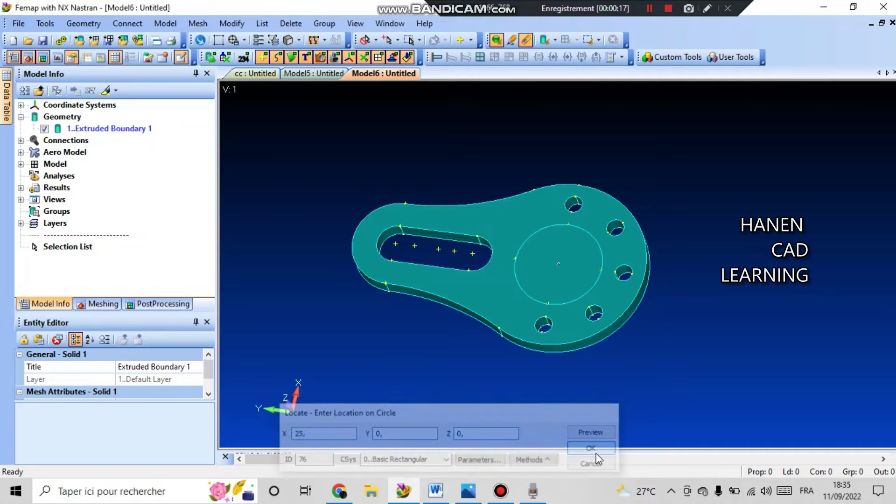
Draw a circle by radius centred at 0, 0, 0 and passing through 16, 0, 0 inside the existing central circle
click(614, 416)
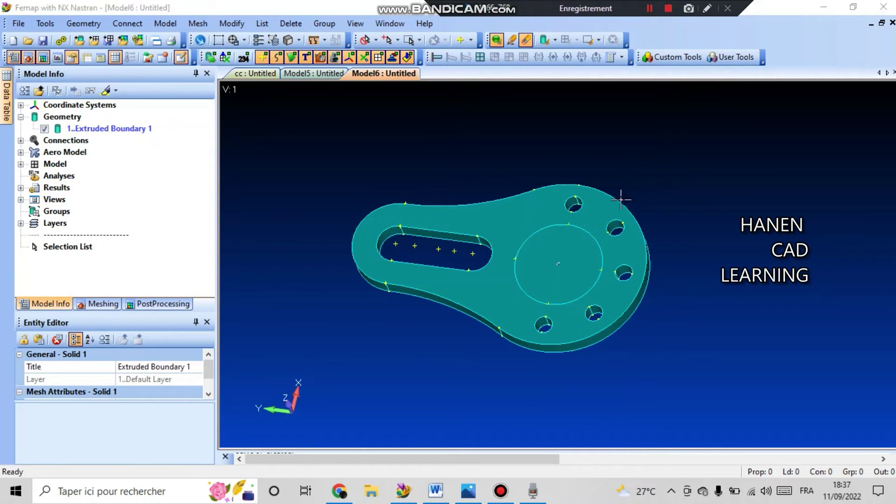
click(84, 24)
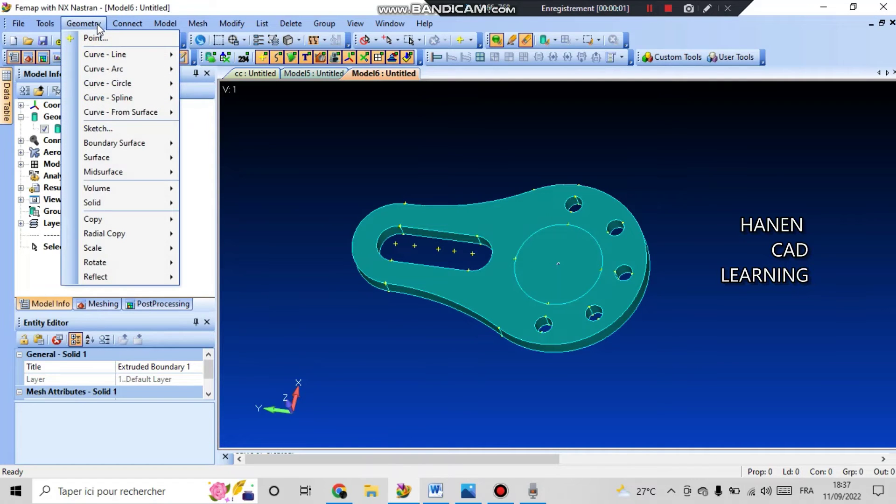
mouse_move(142, 87)
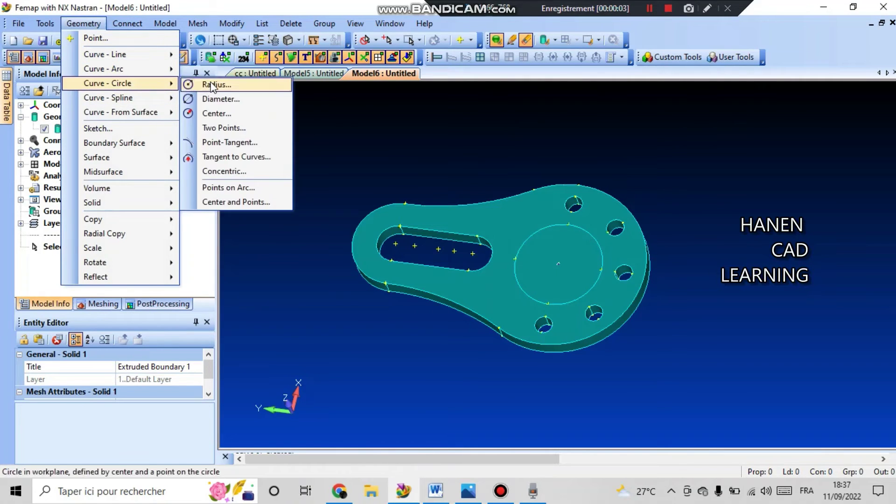
click(208, 84)
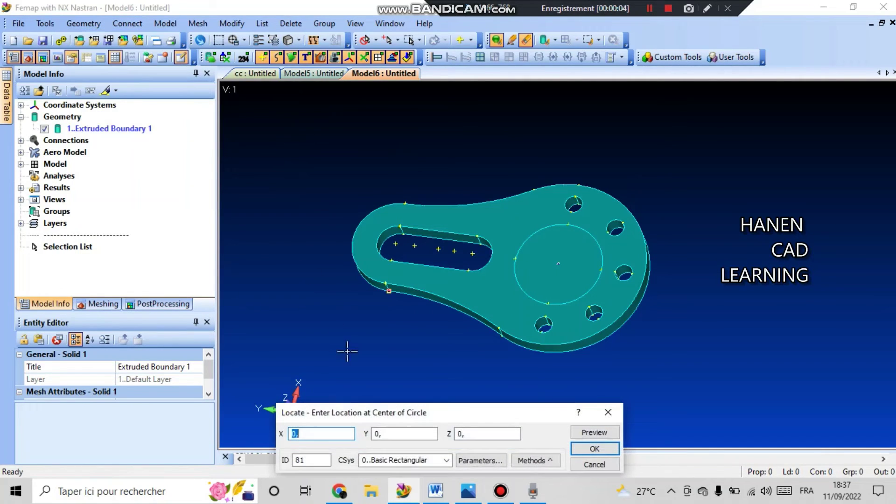
click(594, 448)
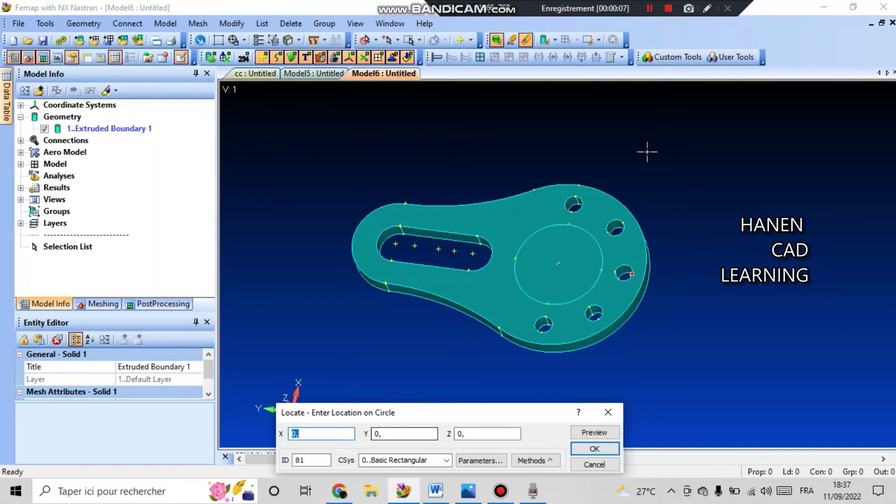
click(286, 430)
text(16)
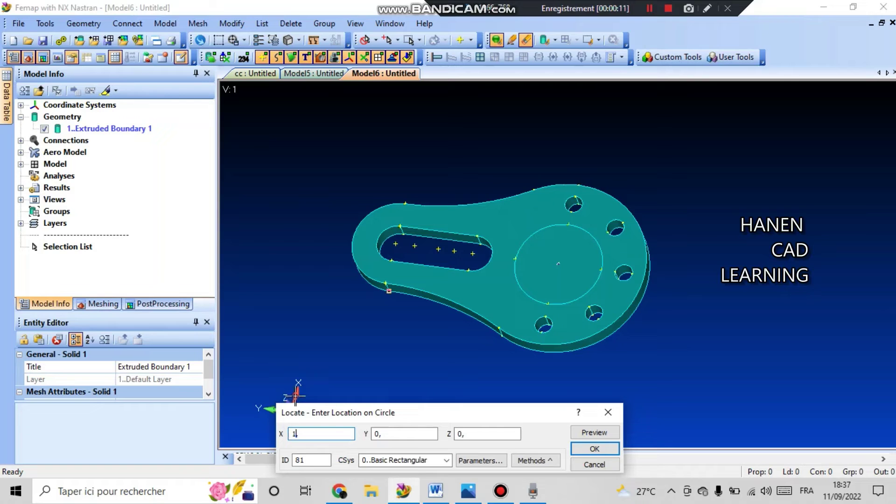
click(603, 449)
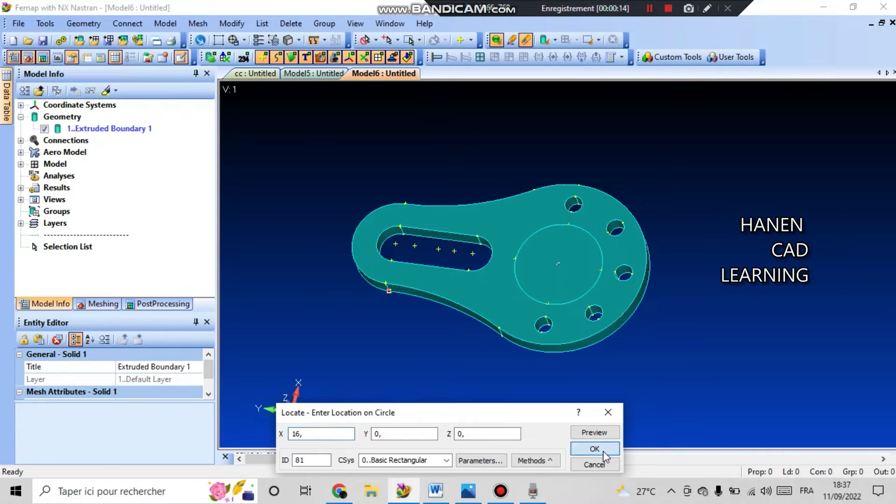
click(608, 413)
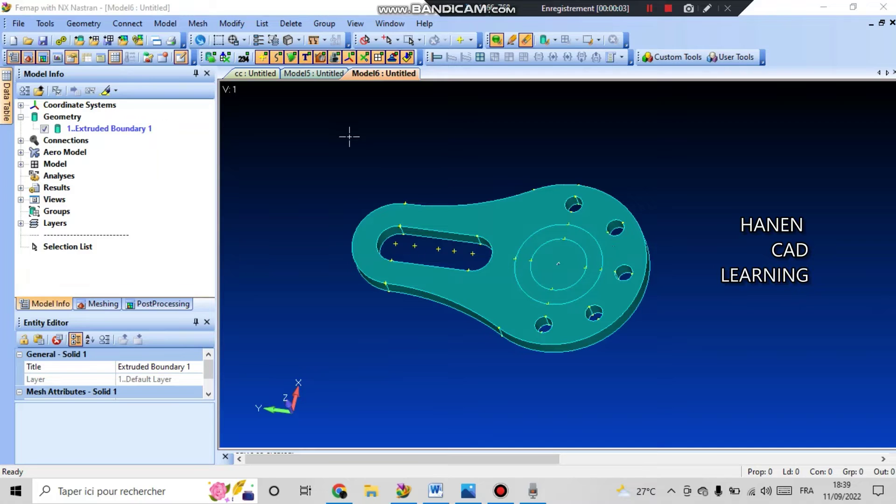
Create a boundary surface from the two concentric central circles, curves 67 and 68
click(80, 24)
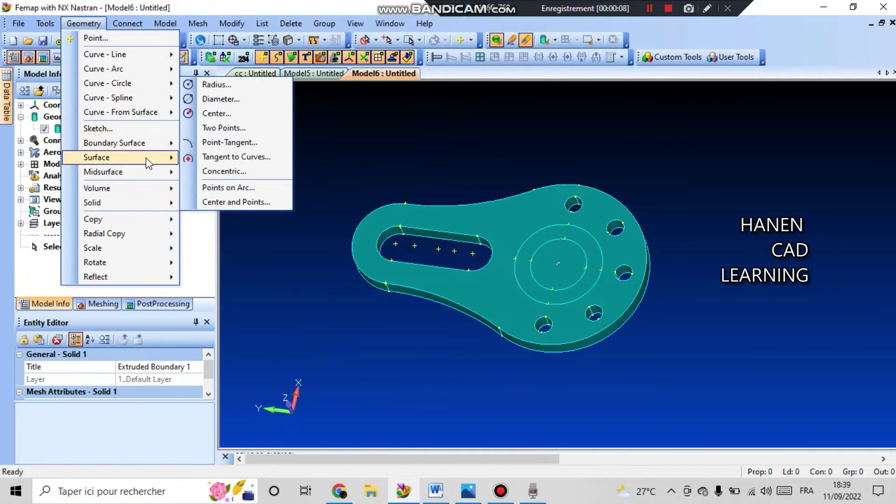
mouse_move(150, 169)
mouse_move(140, 143)
click(215, 142)
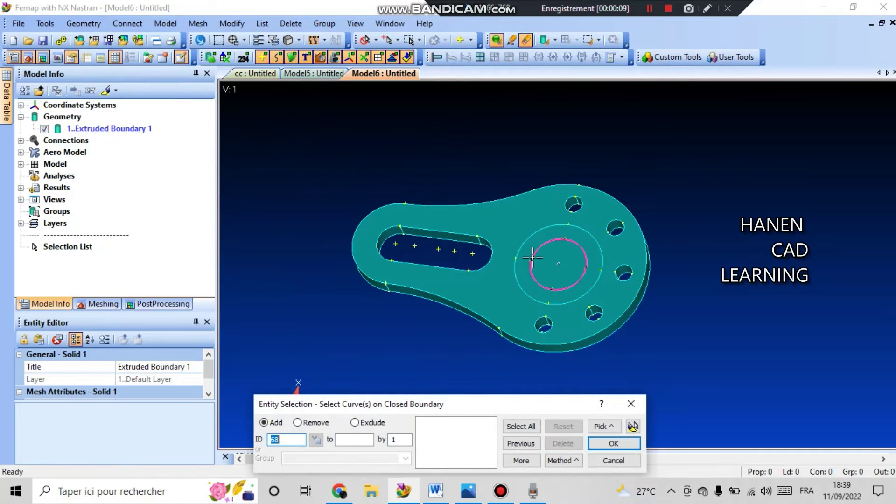
click(535, 240)
click(552, 290)
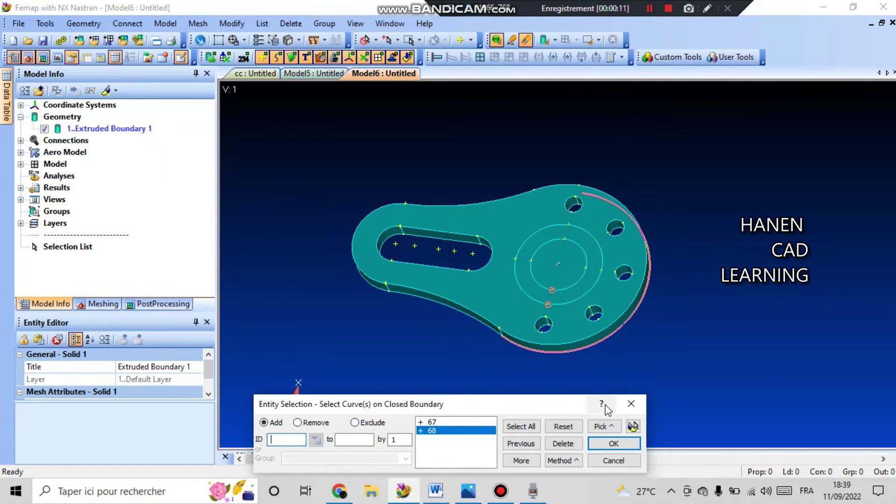
click(604, 444)
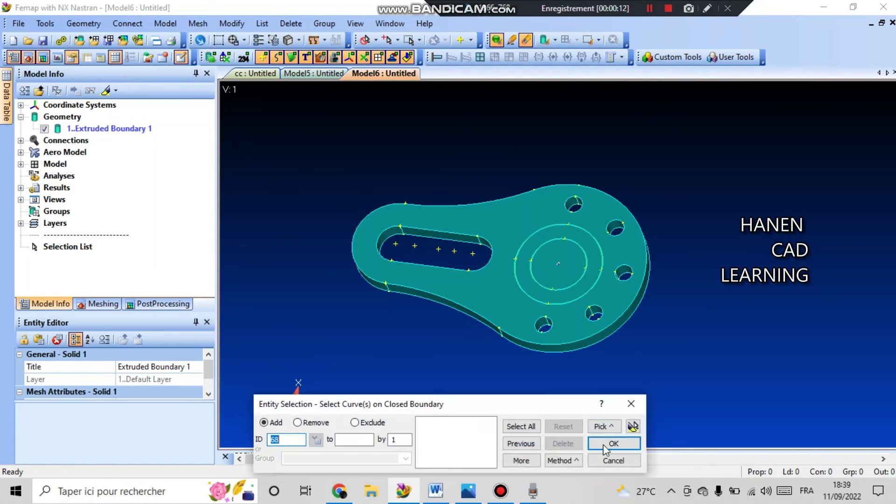
click(631, 404)
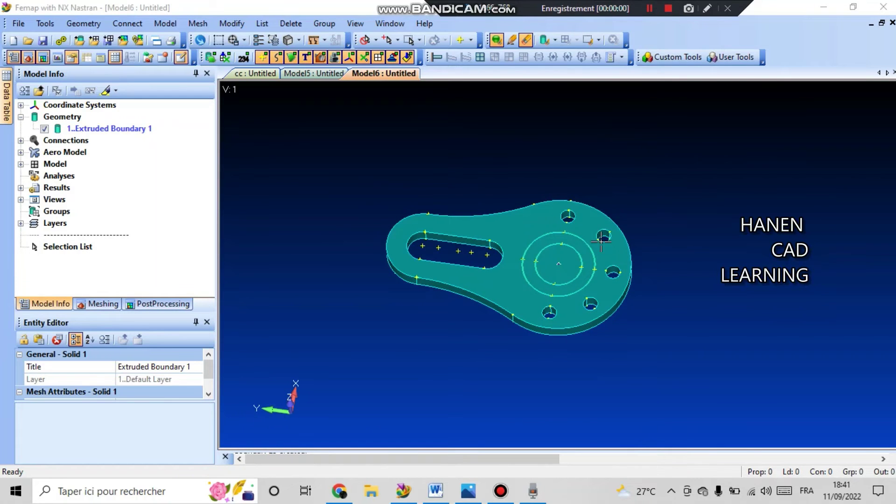
Extrude the ring boundary onto the plate as Add - Protrusion in the positive direction to a depth of 50
scroll(595, 238, up, 2)
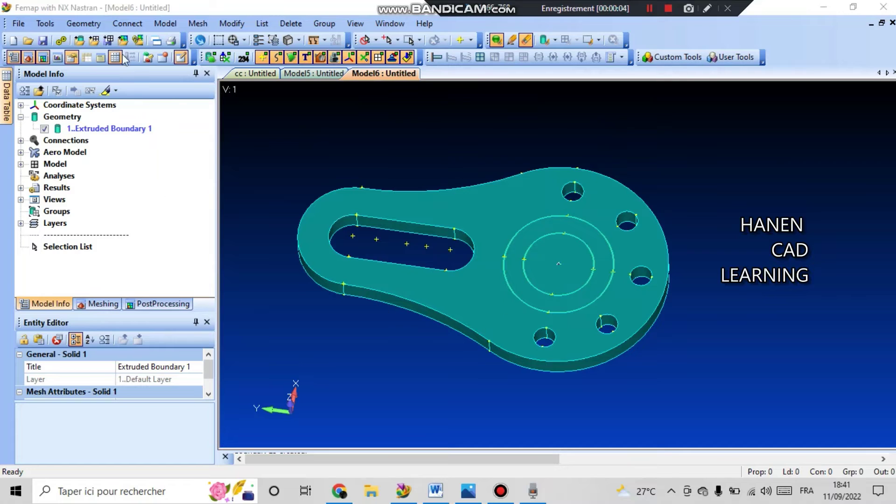
click(70, 26)
mouse_move(155, 203)
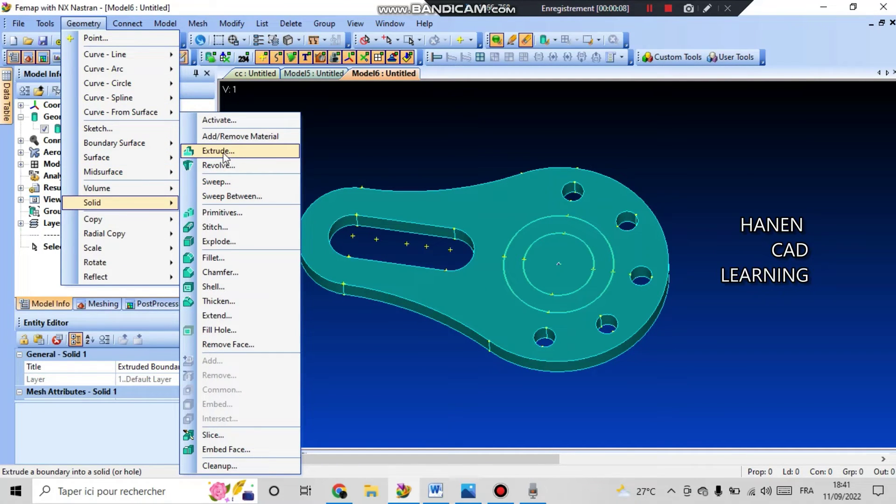
click(250, 150)
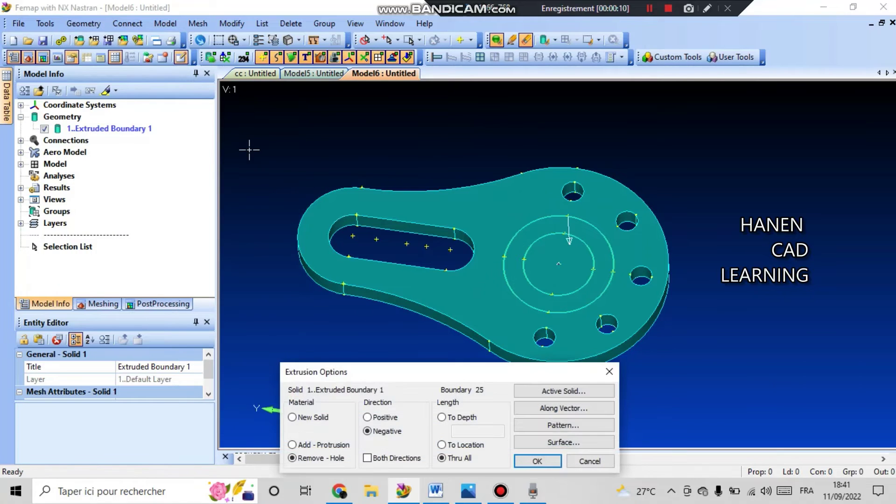
click(668, 10)
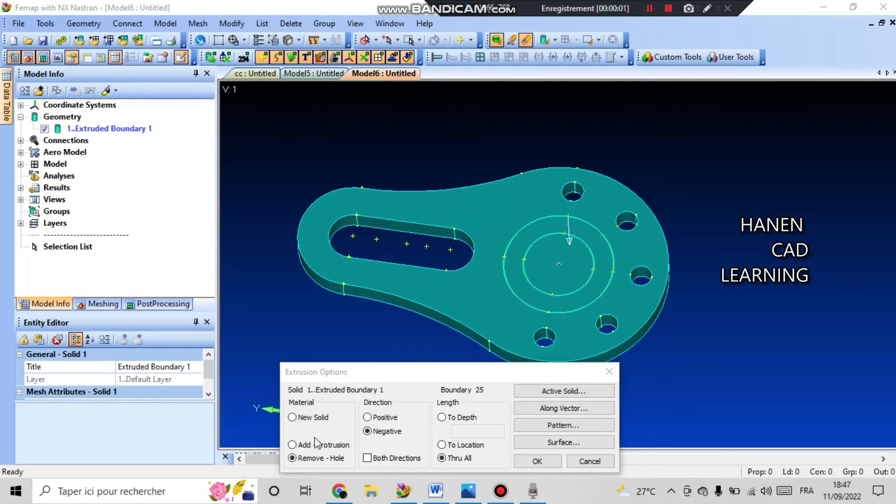
click(312, 445)
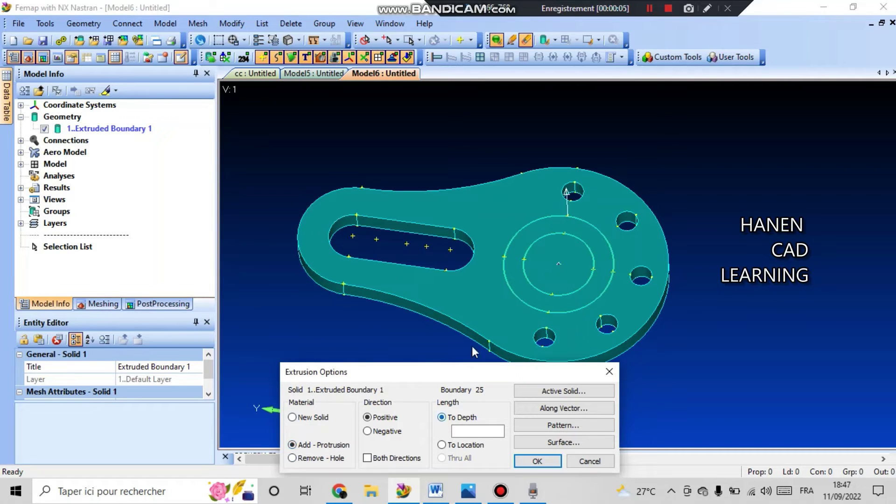
middle_drag(488, 234, 498, 345)
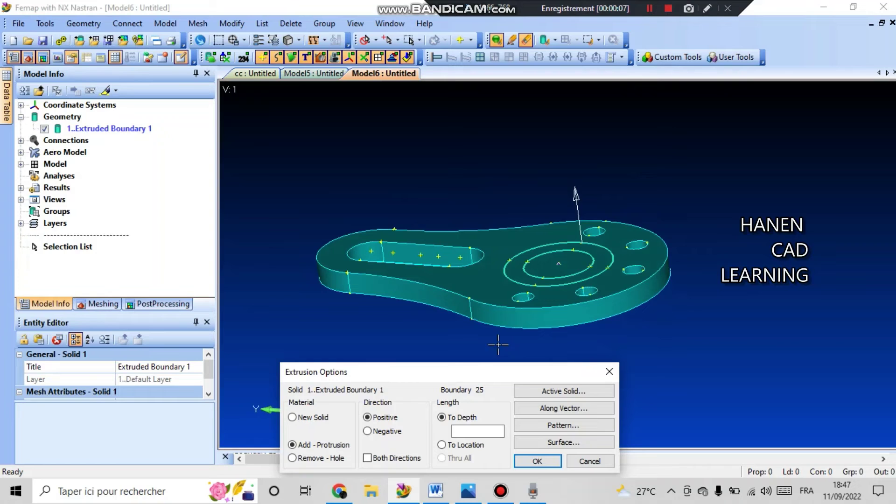
click(473, 431)
text(50)
click(537, 460)
middle_drag(541, 395, 562, 393)
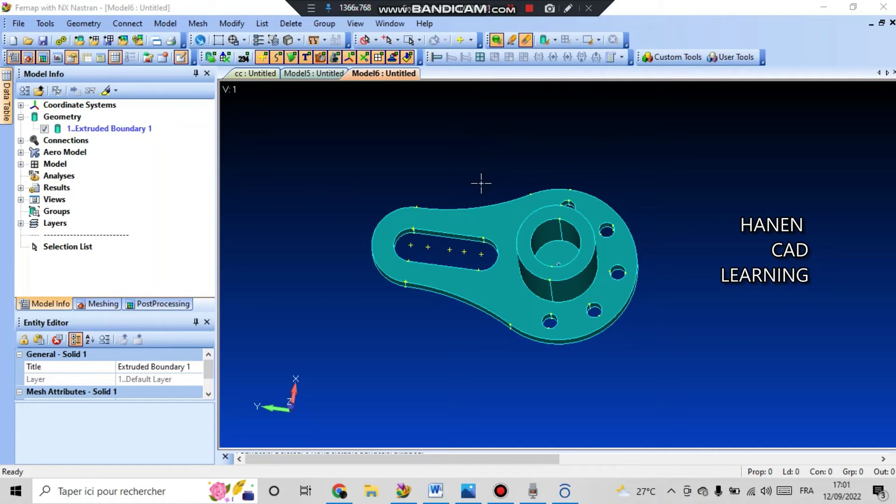
middle_drag(486, 330, 508, 328)
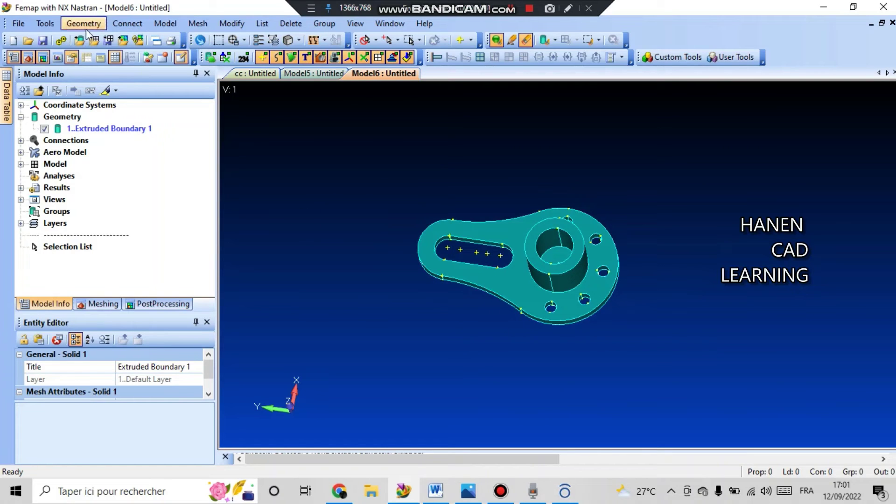
click(45, 23)
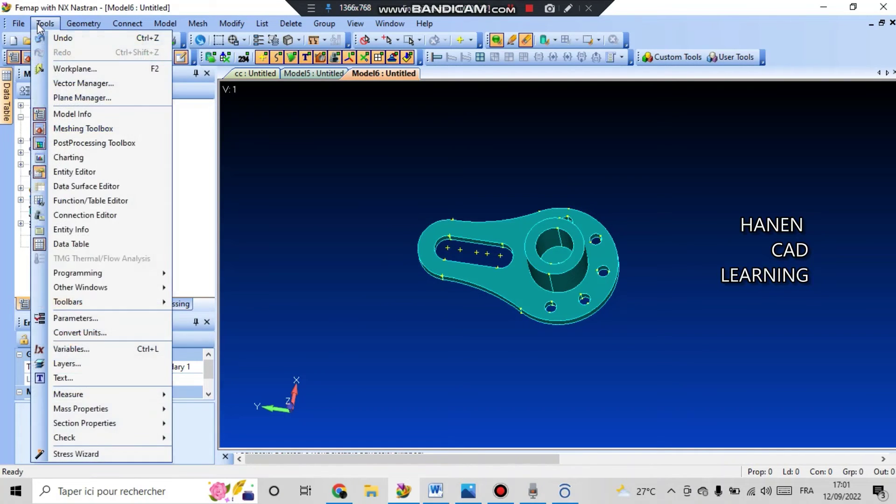
click(92, 69)
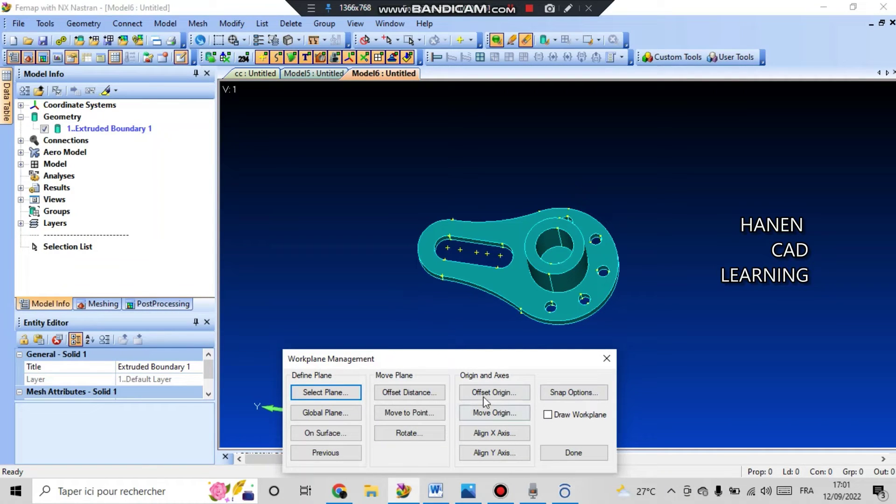
click(607, 360)
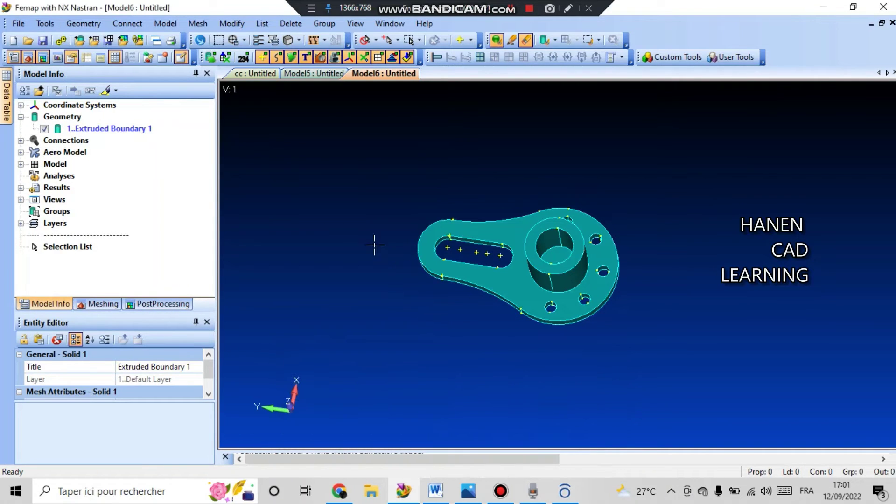
right_click(297, 218)
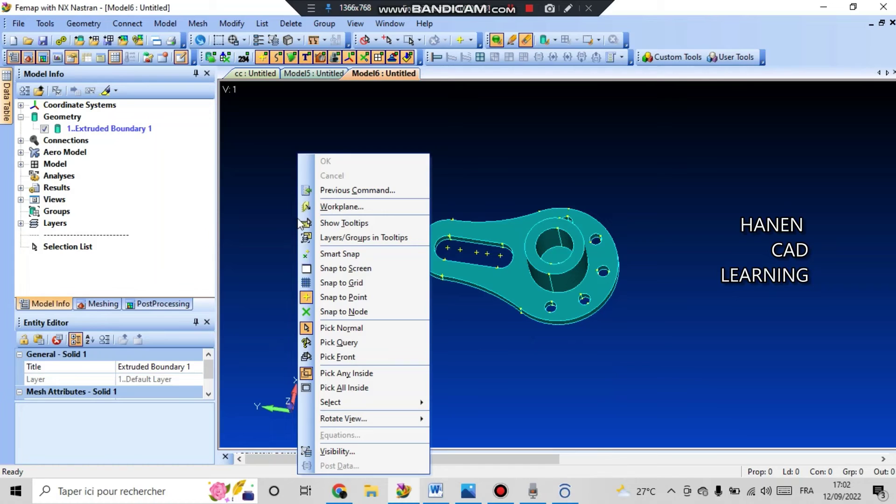
click(367, 210)
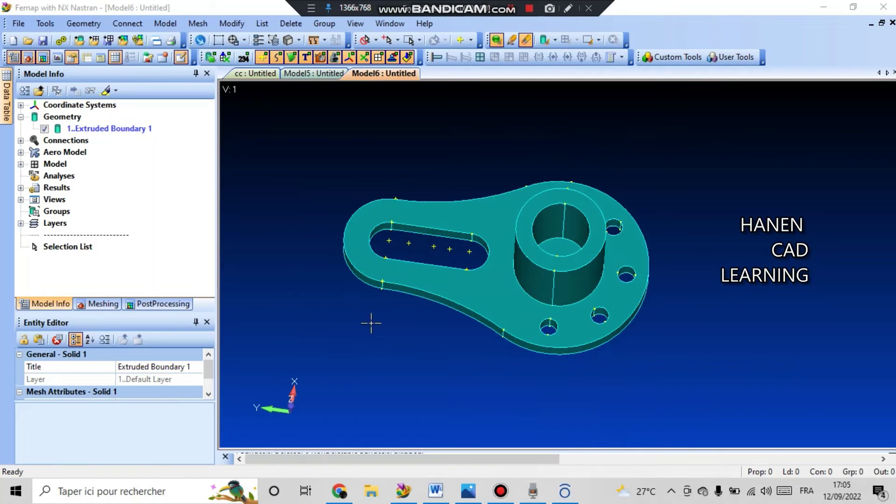
scroll(411, 376, down, 2)
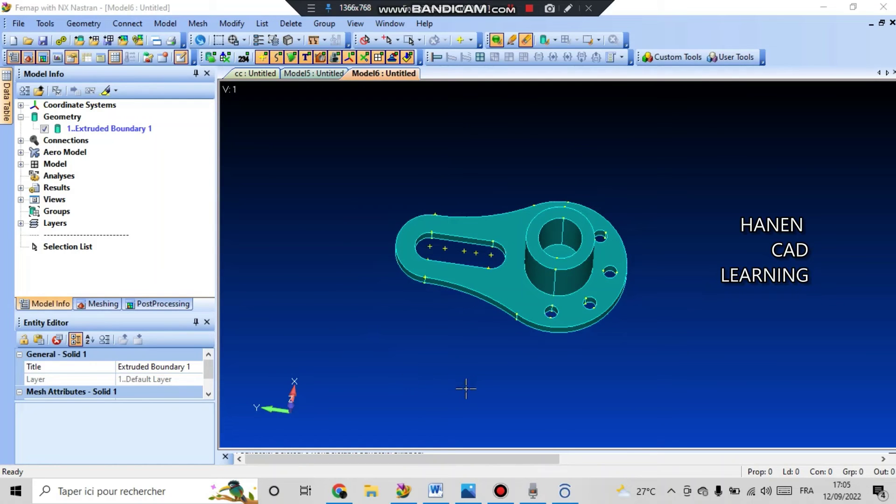
scroll(477, 321, up, 3)
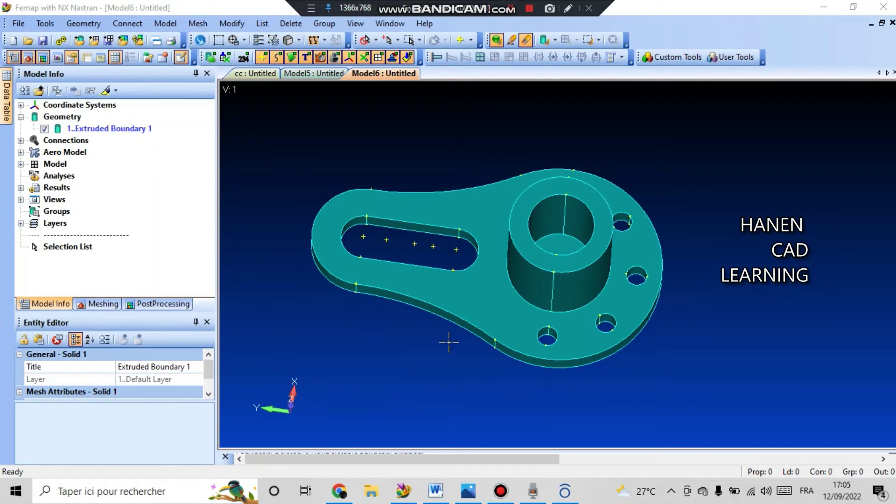
Define the workplane on the hollow cylinder's top face, surface 31, at point 88 with axis point 86
right_click(357, 386)
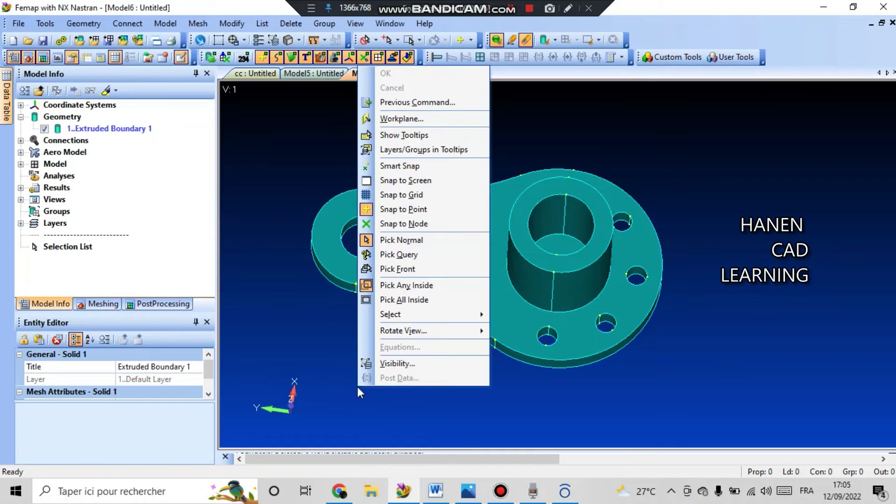
click(393, 122)
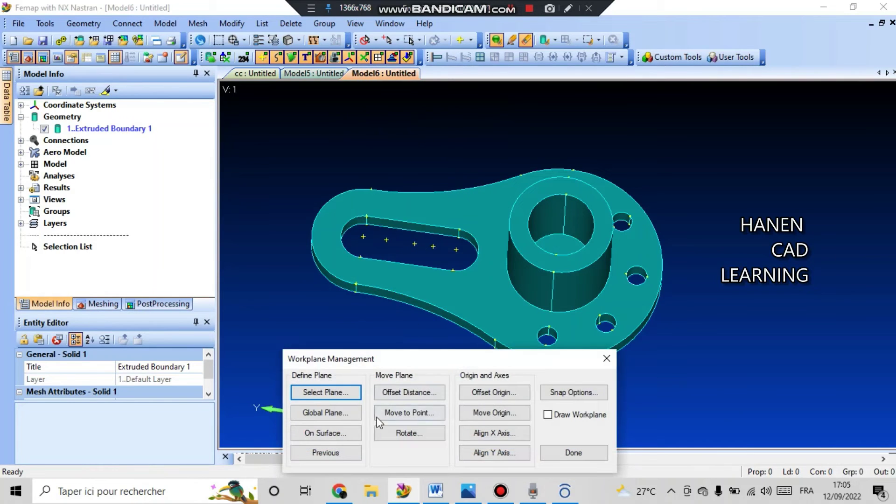
click(347, 434)
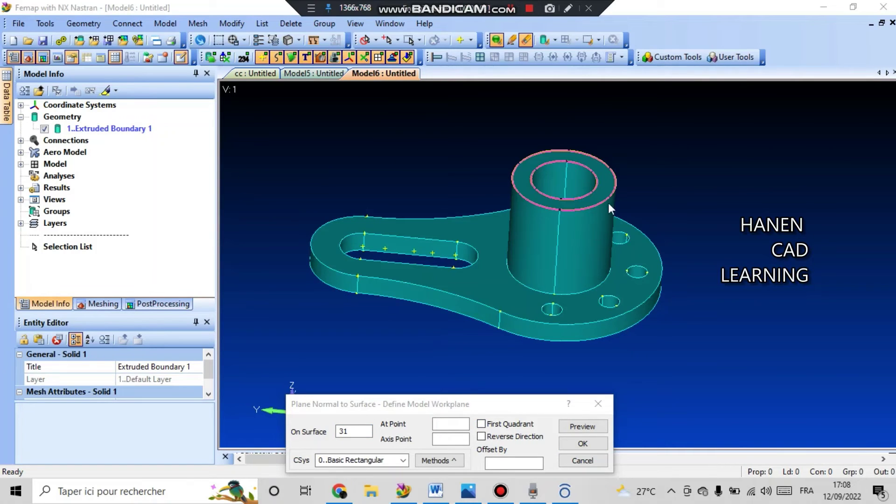
click(606, 180)
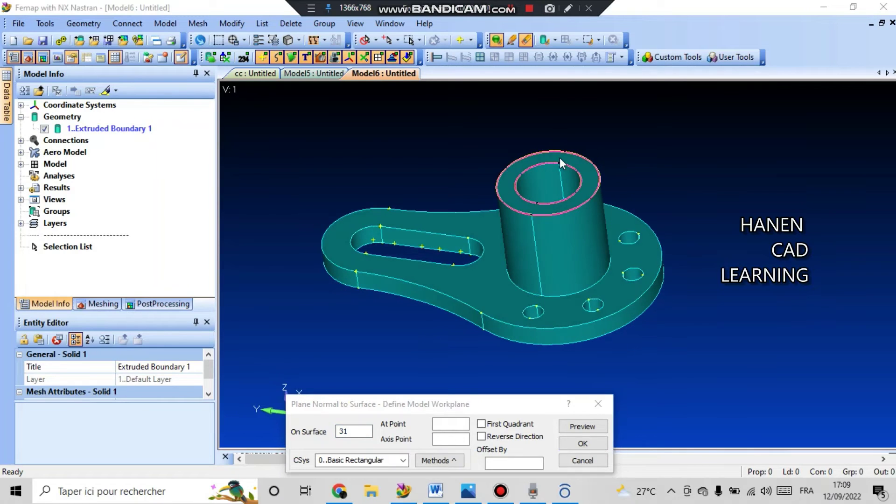
click(685, 196)
scroll(578, 184, up, 5)
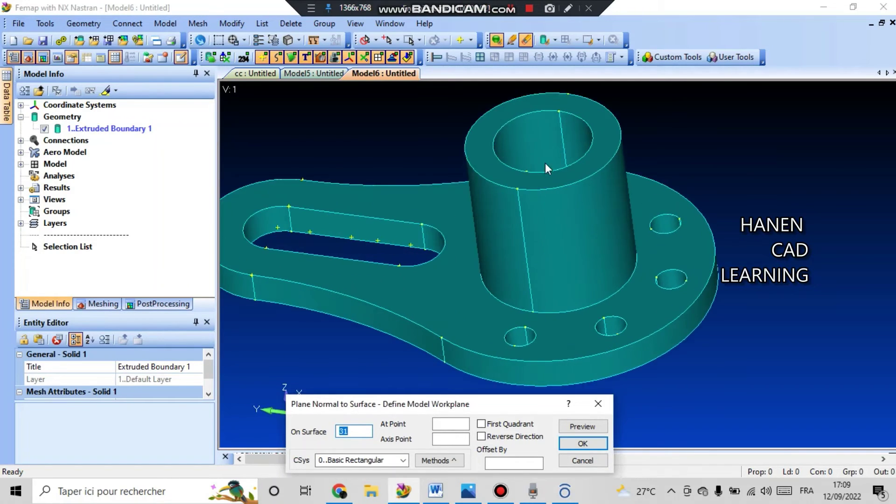
click(460, 423)
scroll(542, 266, down, 2)
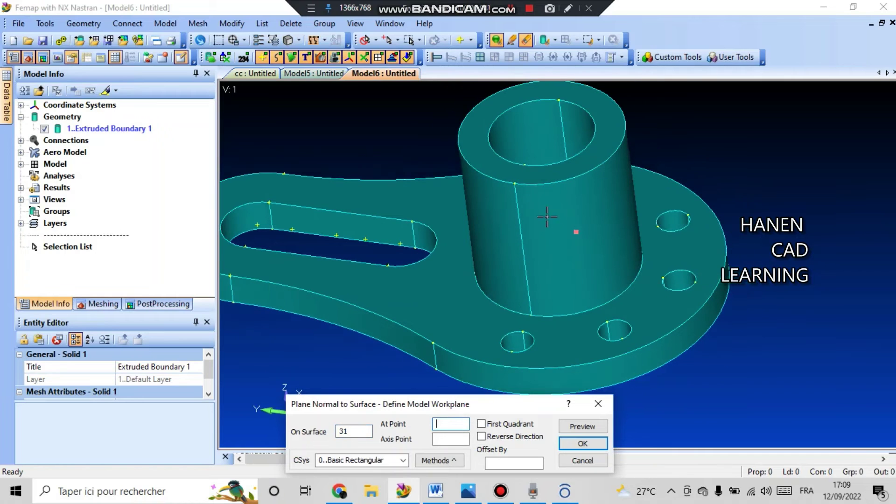
click(515, 186)
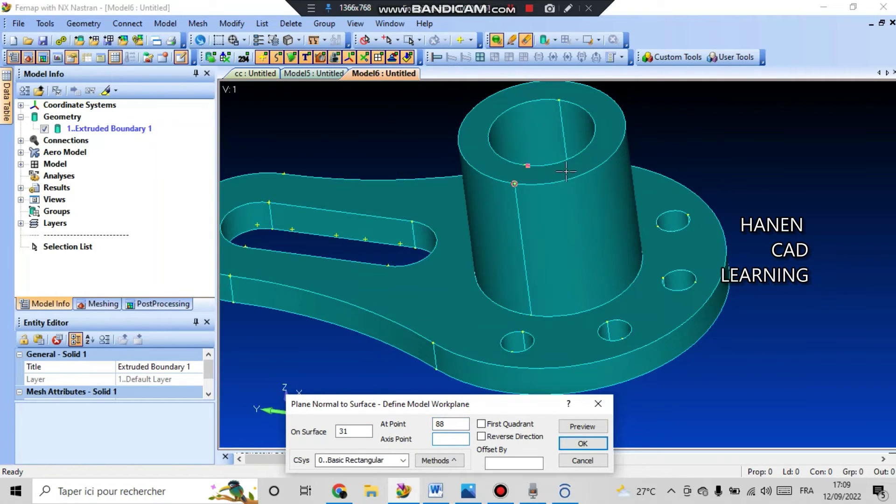
scroll(566, 178, down, 1)
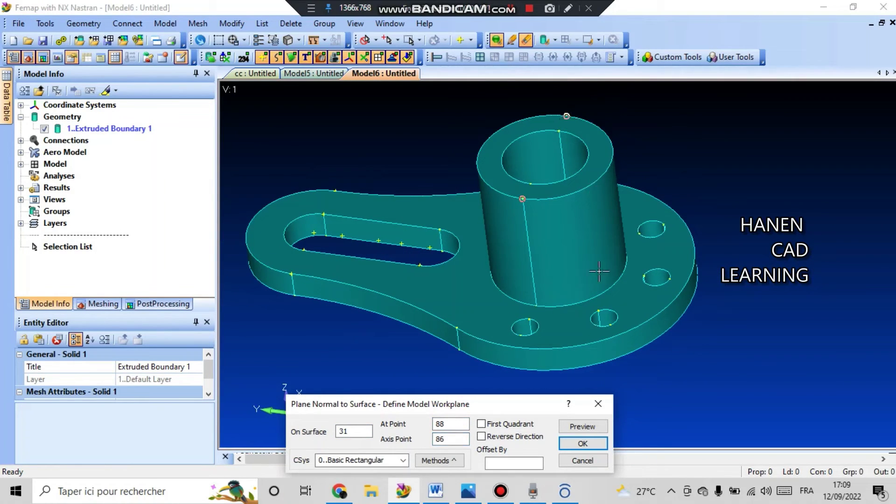
click(590, 446)
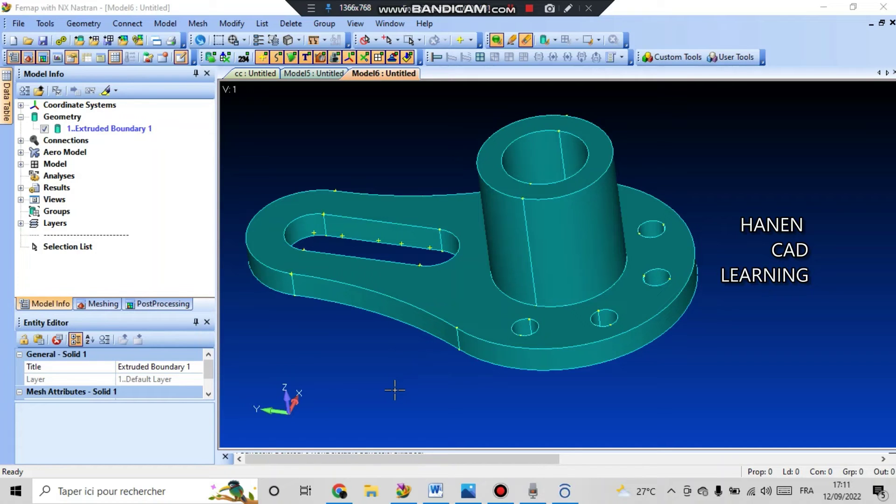
Turn on the workplane drawing so it is displayed on the cylinder's top face
key(F2)
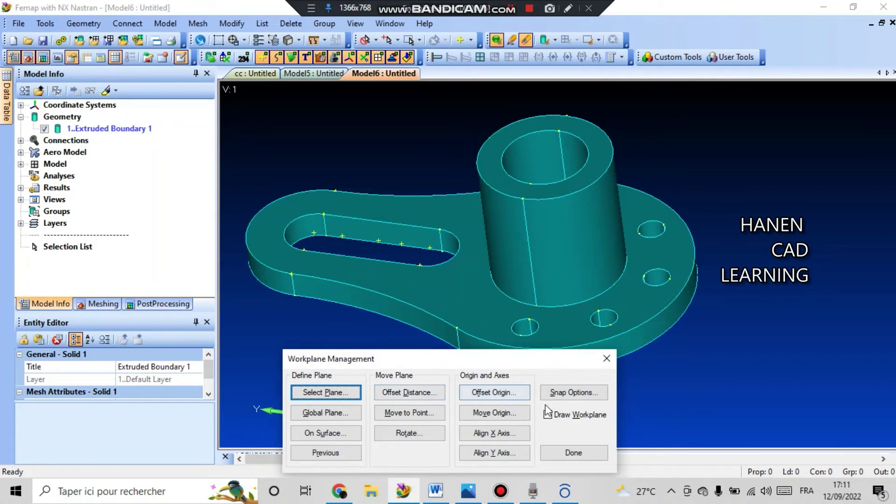
click(563, 453)
scroll(569, 271, down, 2)
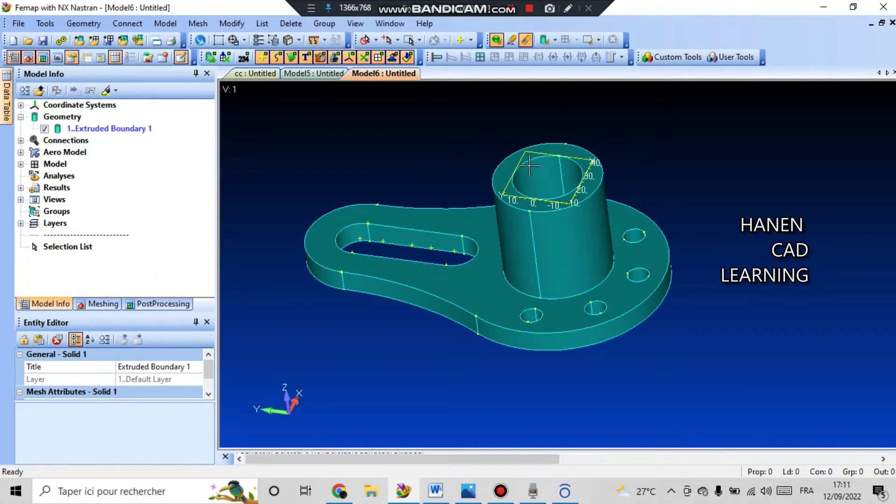
Create a line from point 88 to point 86 across the diameter of the cylinder's top face
scroll(620, 140, up, 3)
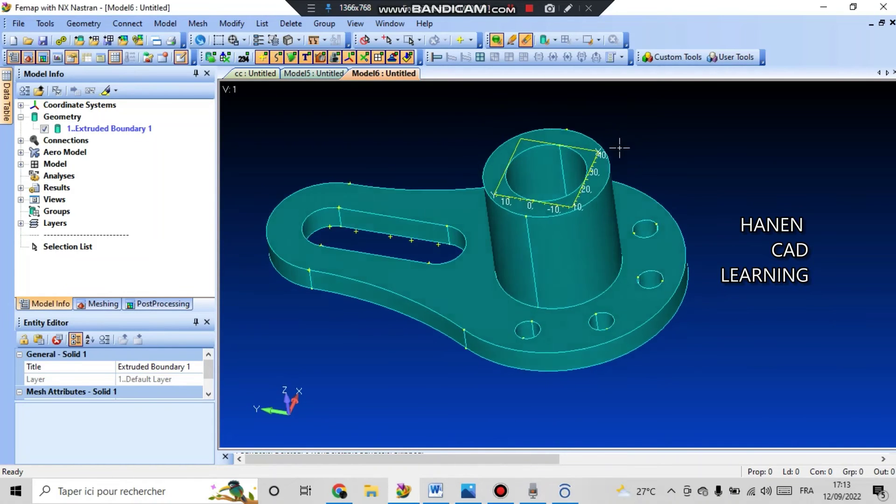
scroll(580, 123, up, 2)
scroll(580, 122, down, 1)
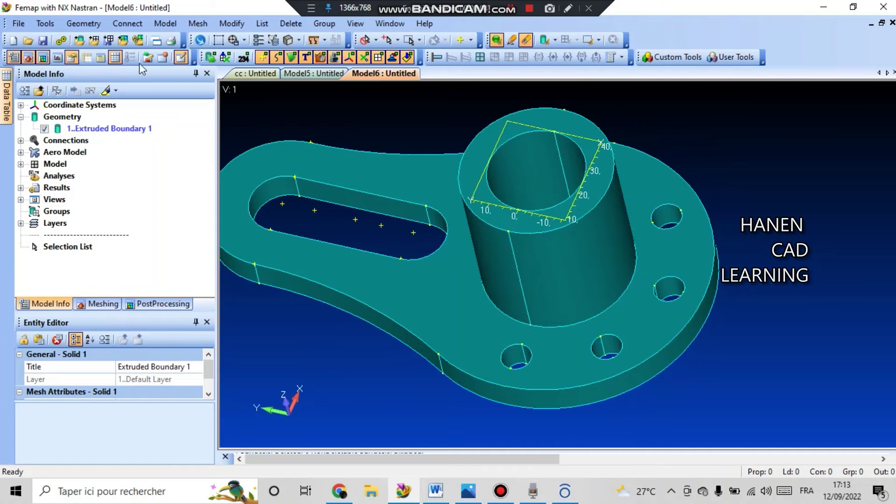
click(84, 23)
mouse_move(109, 56)
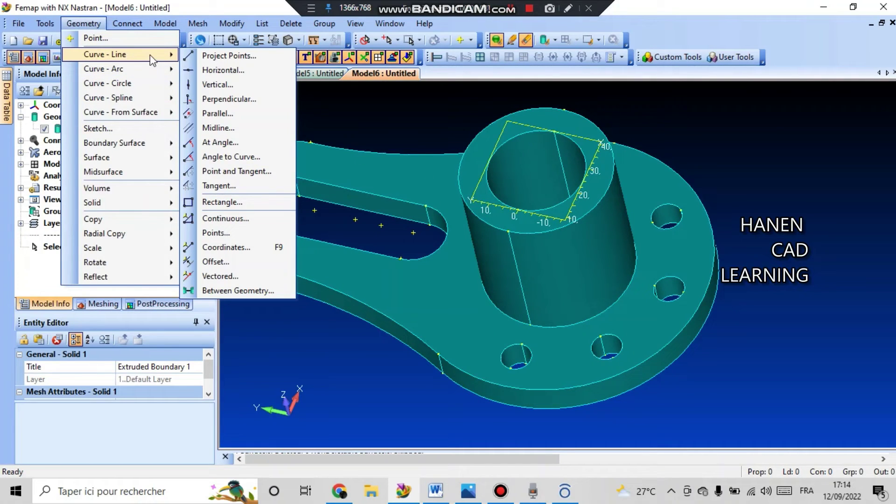
click(215, 232)
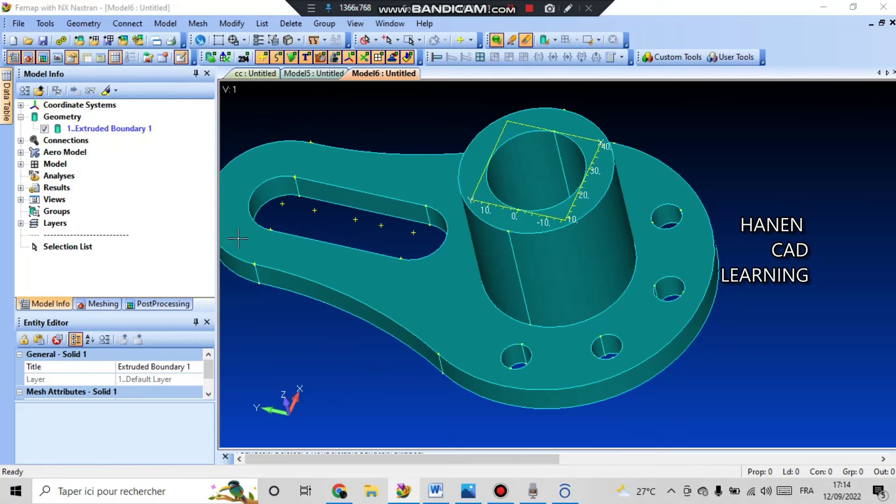
click(509, 232)
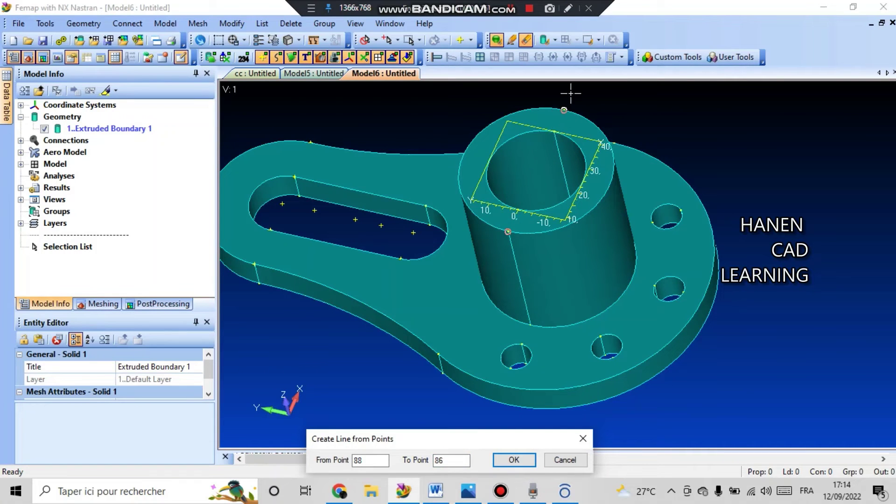
click(514, 460)
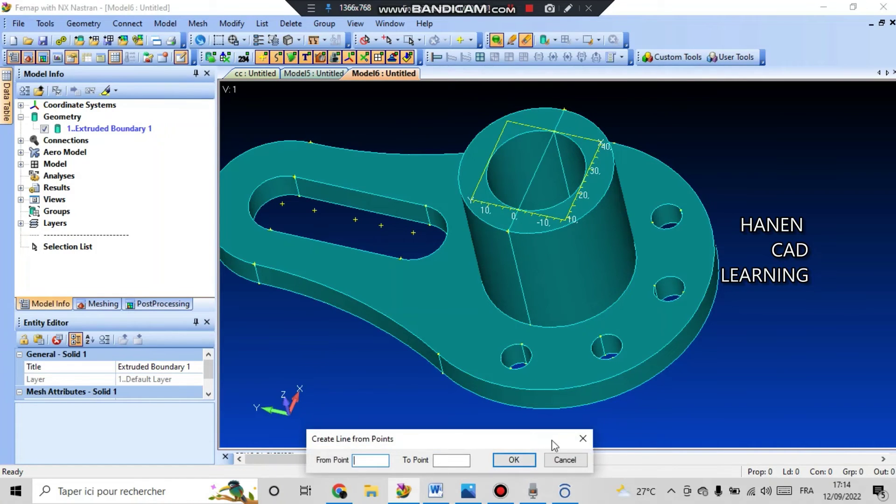
click(582, 439)
Create a line parallel to the diameter line, curve 81, with an offset of 3.5 toward point 11 on the slot side
middle_drag(563, 362, 549, 402)
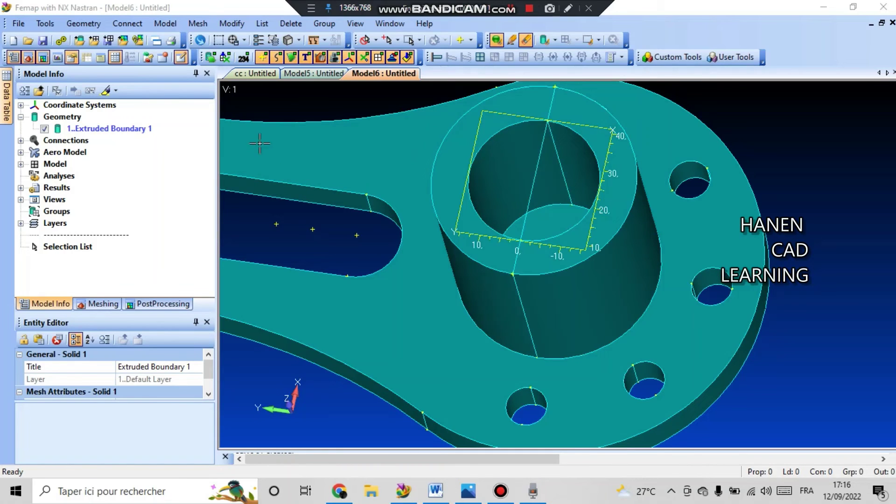
click(84, 23)
mouse_move(88, 77)
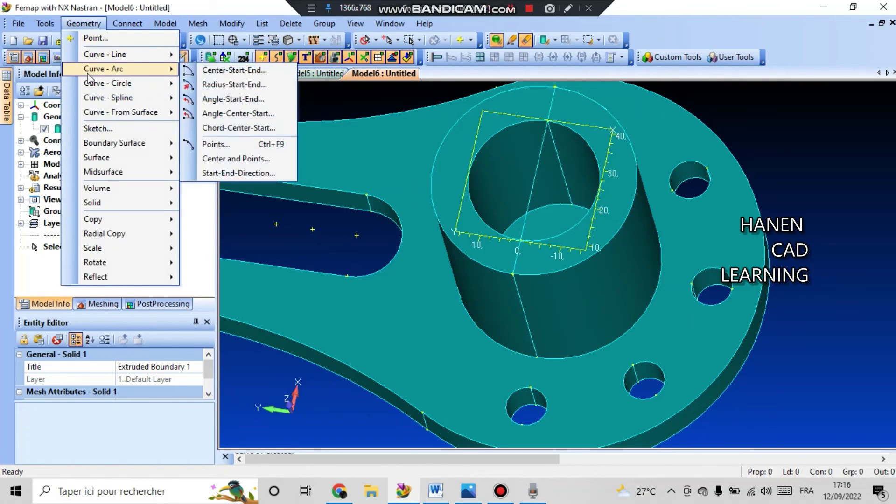
mouse_move(93, 54)
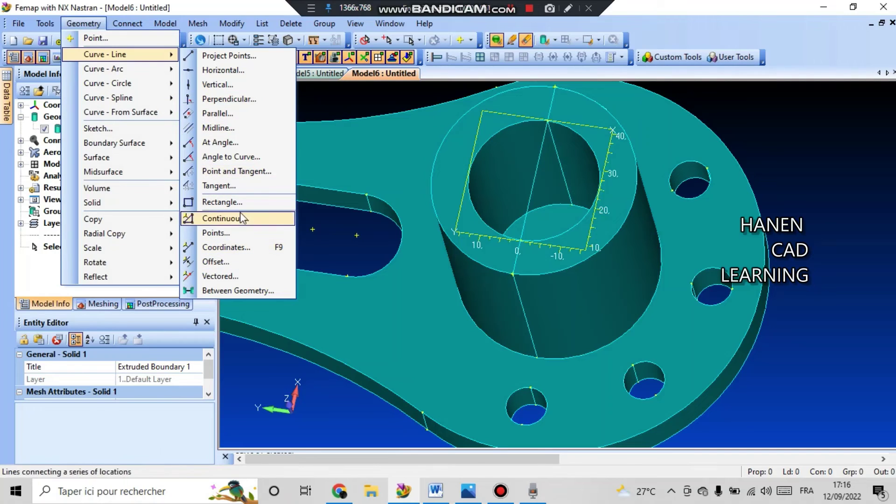
click(219, 113)
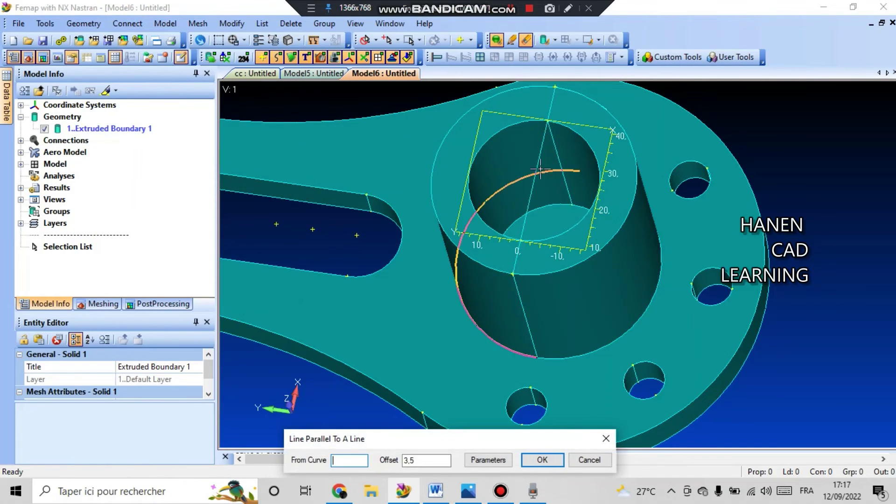
click(538, 163)
click(438, 459)
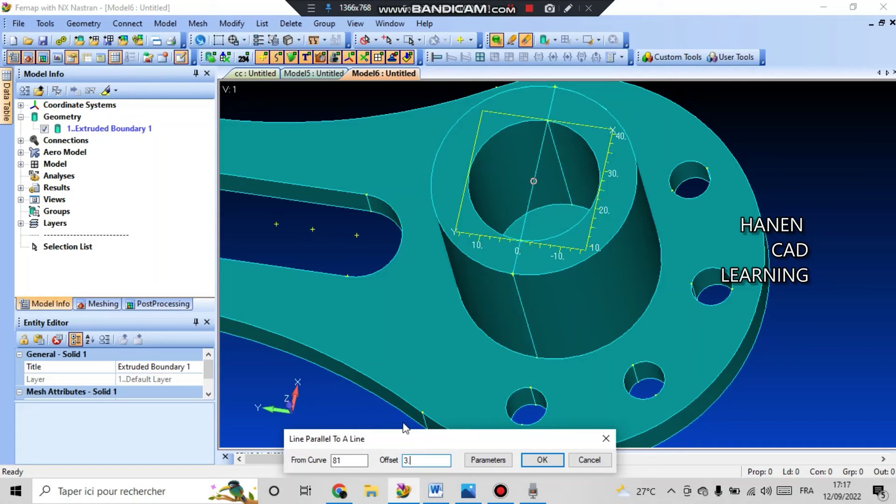
click(542, 458)
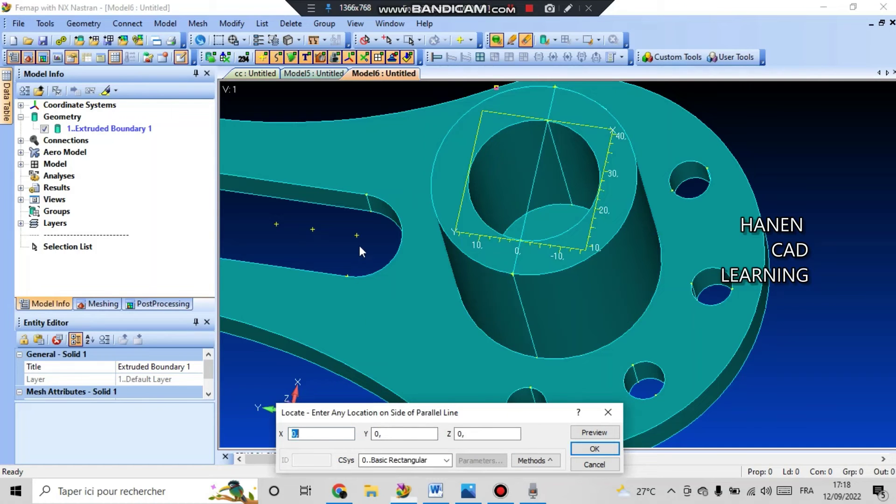
scroll(359, 245, down, 5)
mouse_move(353, 223)
middle_down()
mouse_move(334, 205)
mouse_move(367, 224)
mouse_move(355, 205)
middle_up()
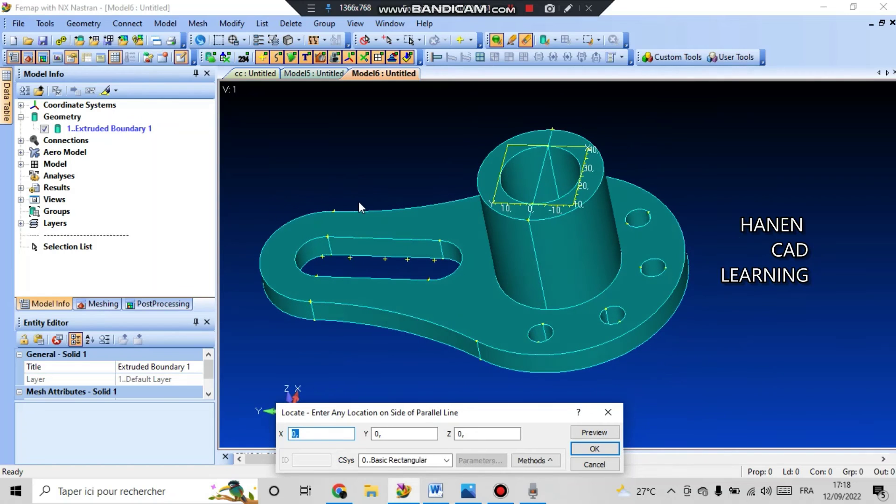
scroll(622, 206, up, 2)
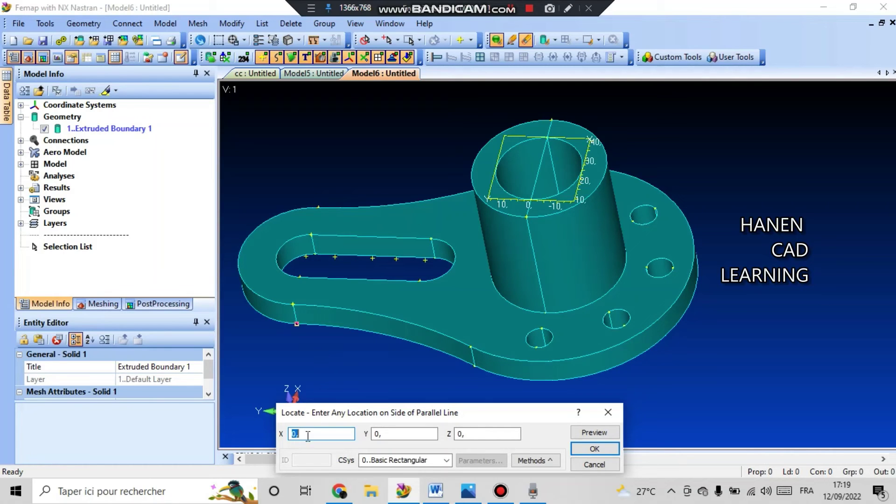
click(318, 207)
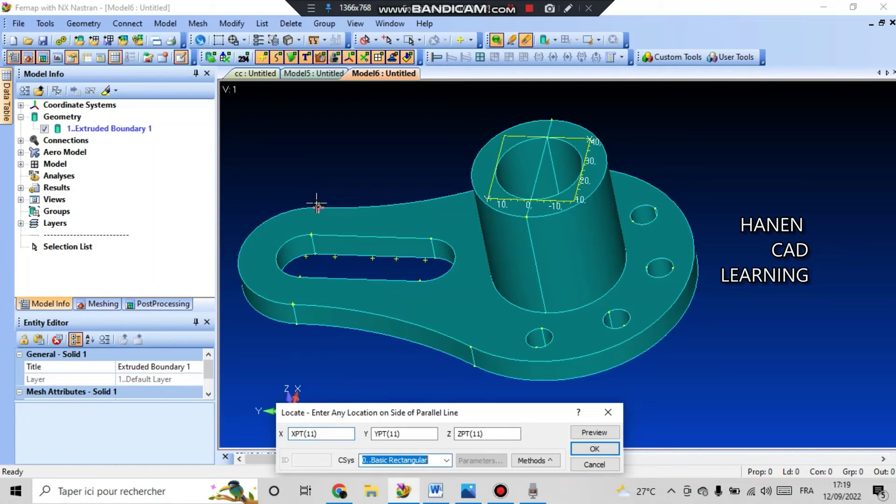
click(594, 449)
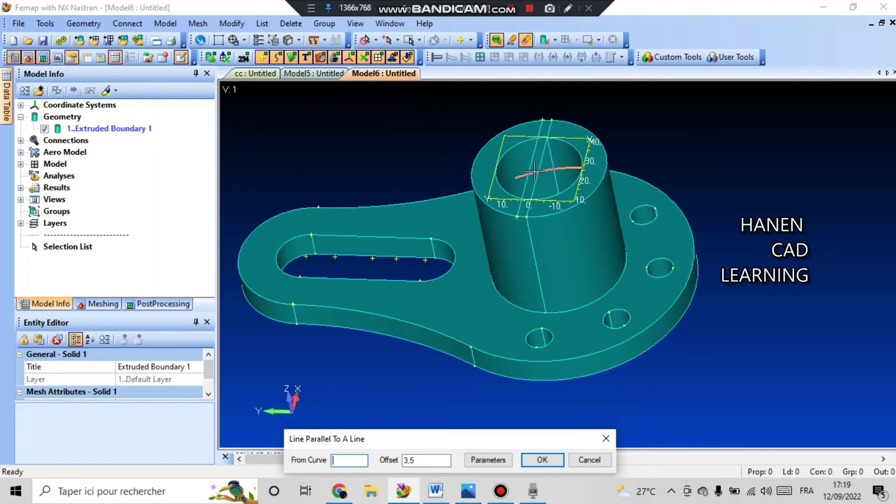
Create a second line parallel to curve 81 with an offset of 3.5 on the opposite side, toward point 70 at a radial hole
click(526, 234)
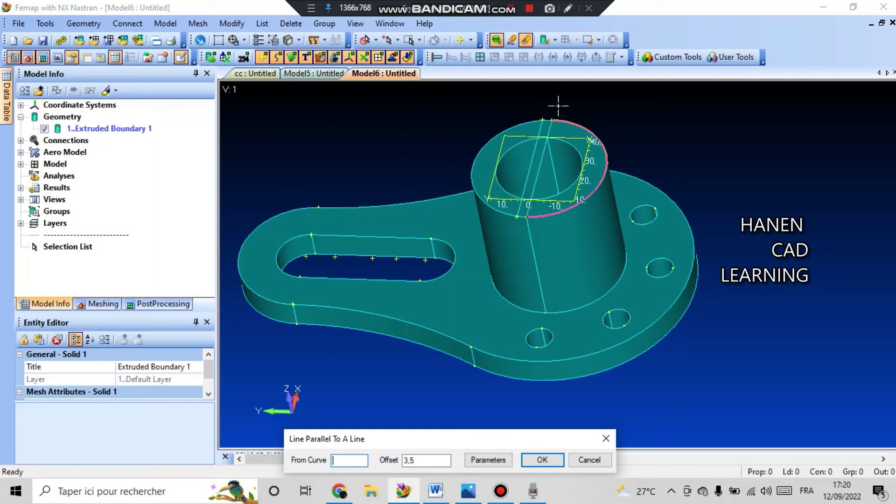
click(536, 179)
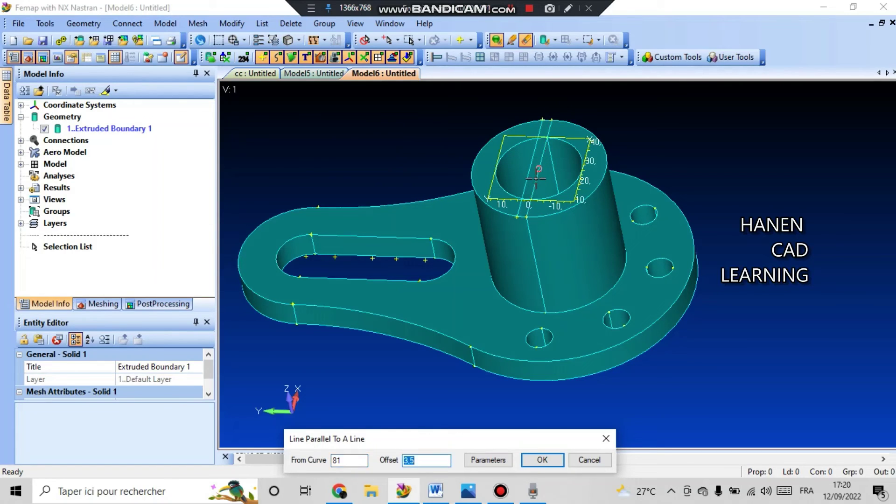
click(542, 460)
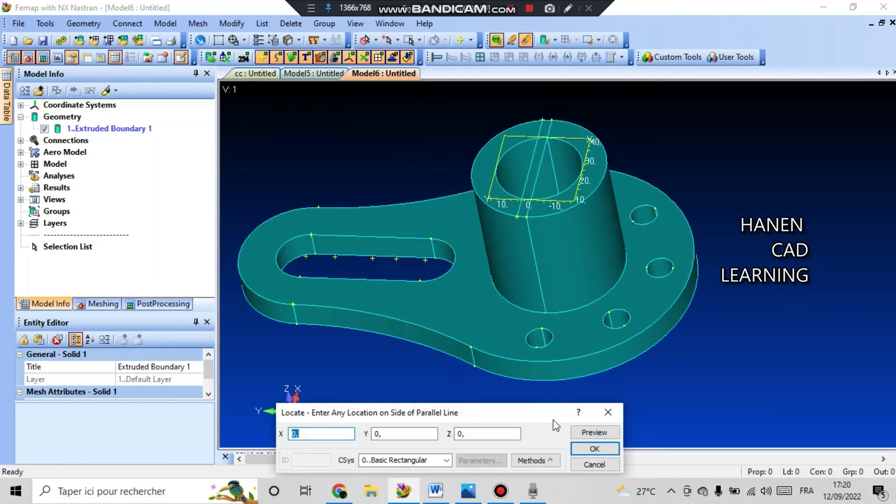
click(654, 210)
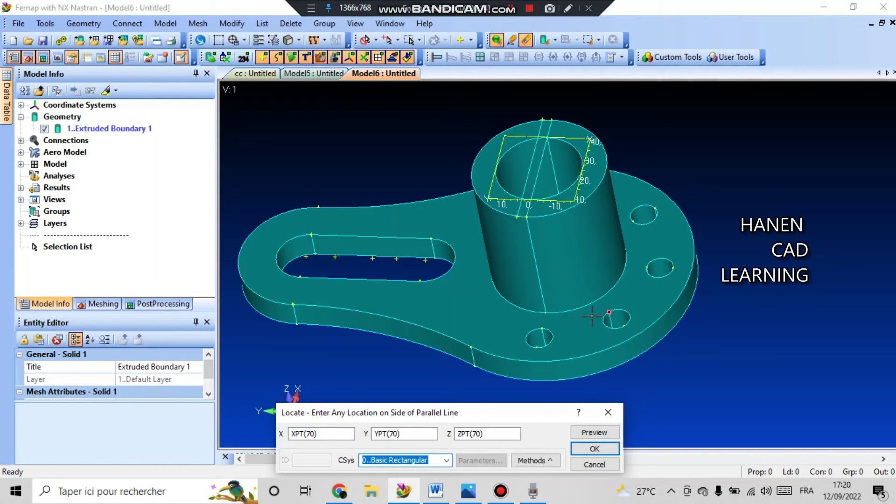
click(605, 447)
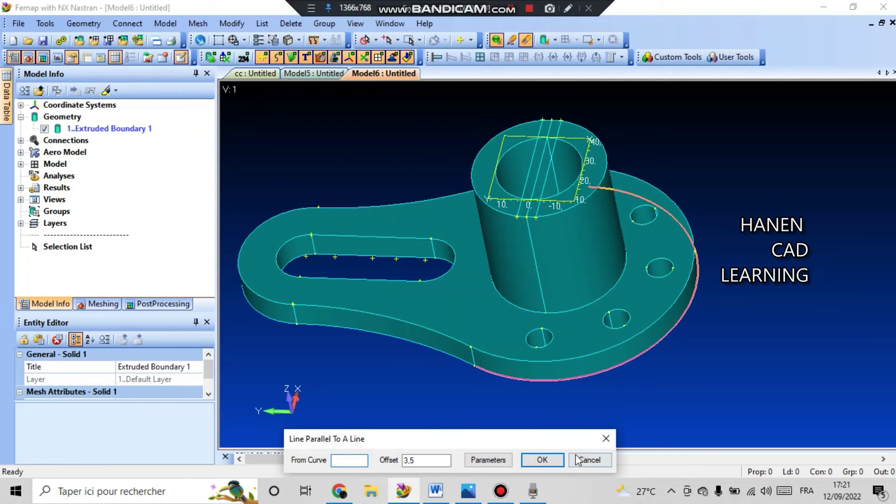
click(589, 459)
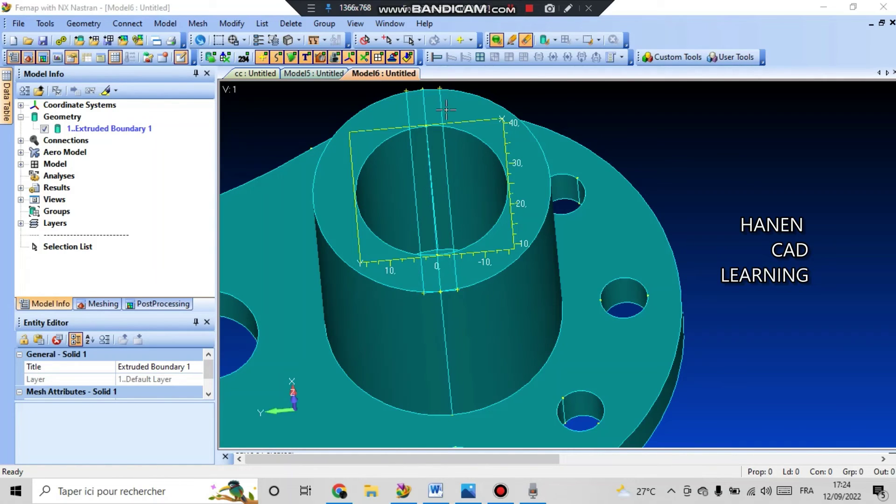
Close both ends of the parallel lines with lines from point 96 to 98 and from point 97 to 99
click(82, 26)
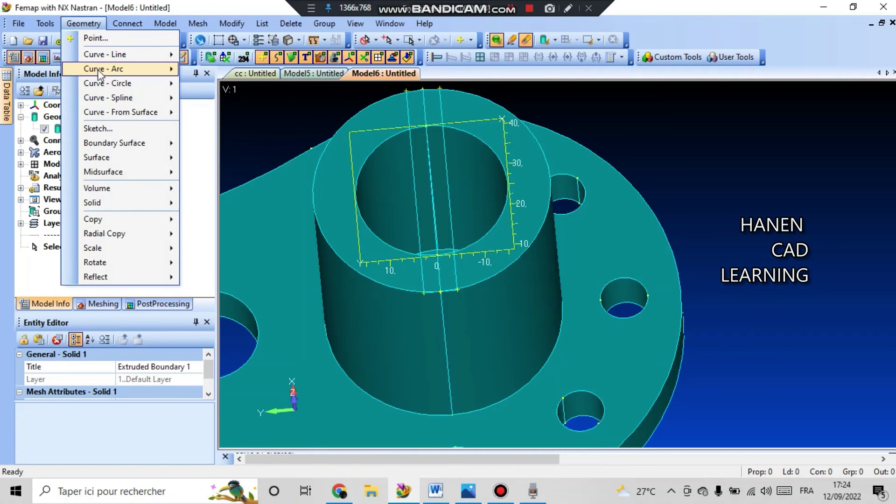
mouse_move(107, 55)
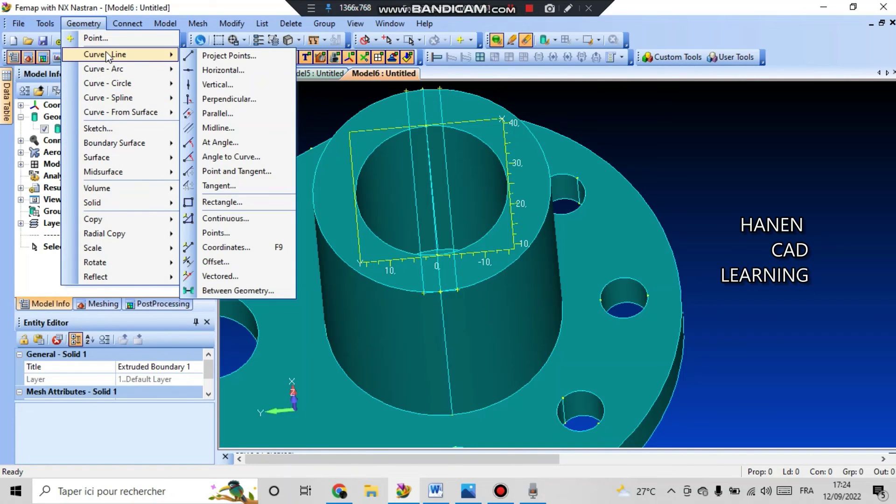
click(219, 232)
click(423, 293)
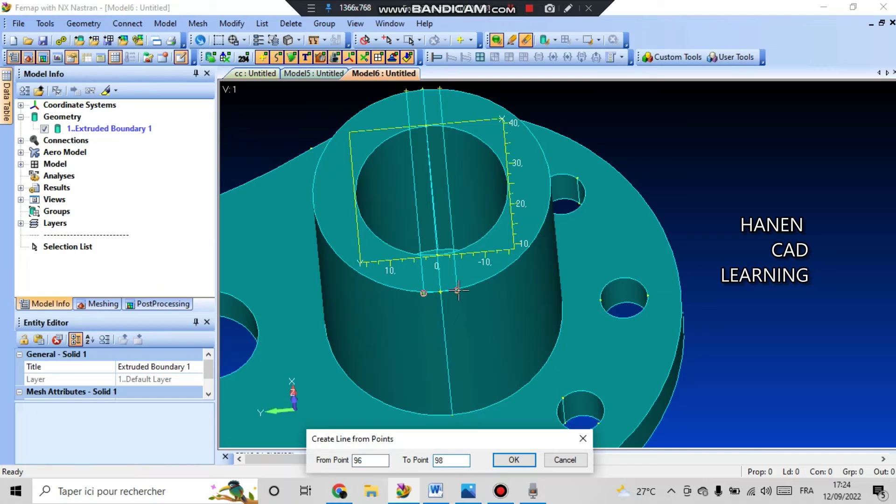
click(406, 90)
click(440, 88)
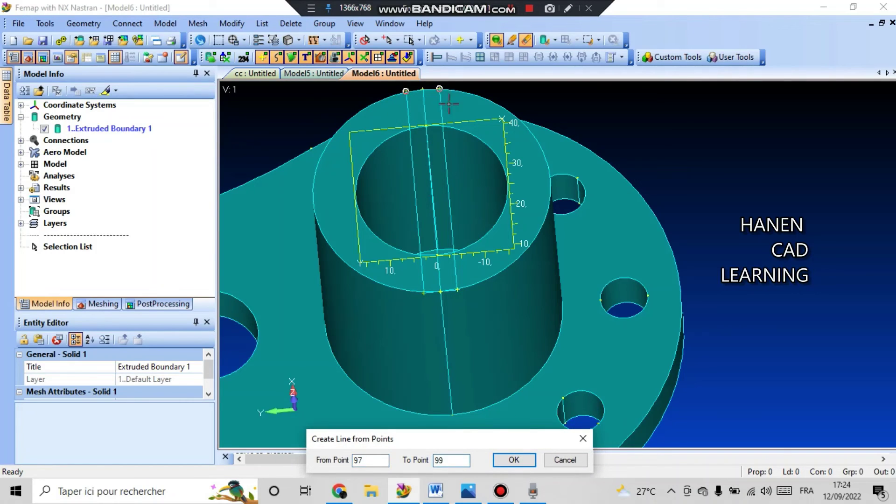
click(512, 461)
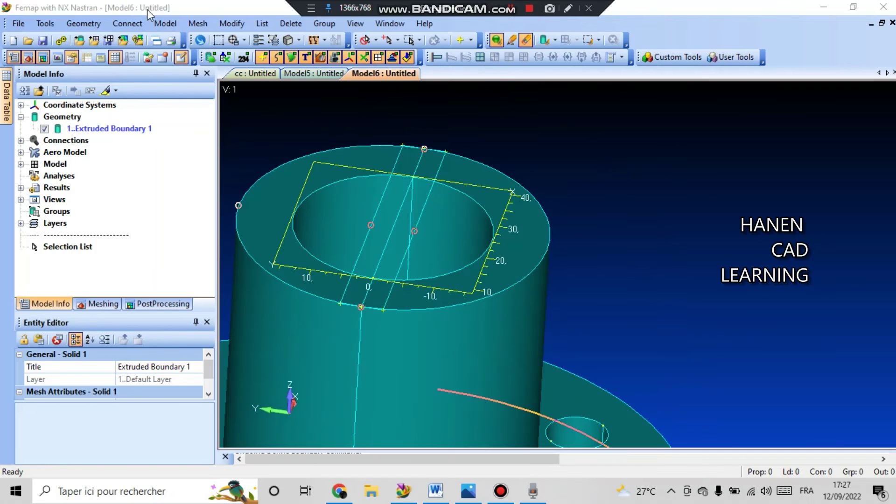
Create a boundary surface from curves 84, 86, 83 and 82, enclosing the narrow strip across the cylinder's top face
click(80, 25)
mouse_move(135, 144)
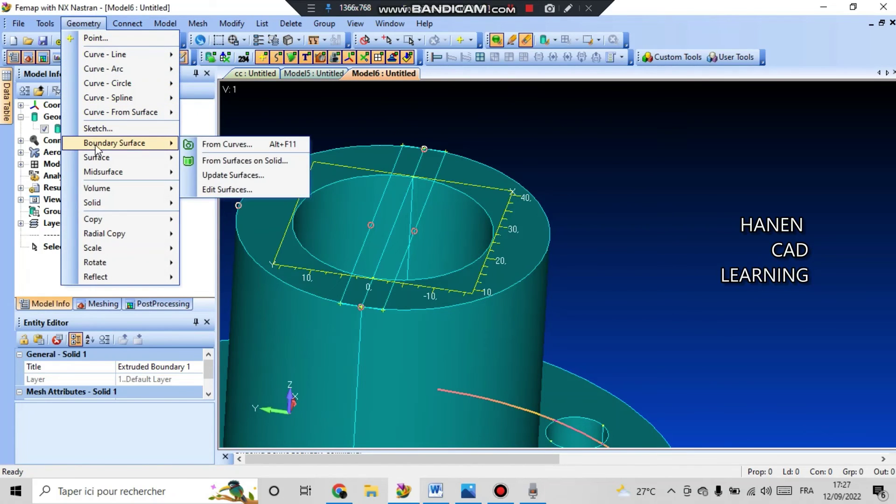
click(227, 145)
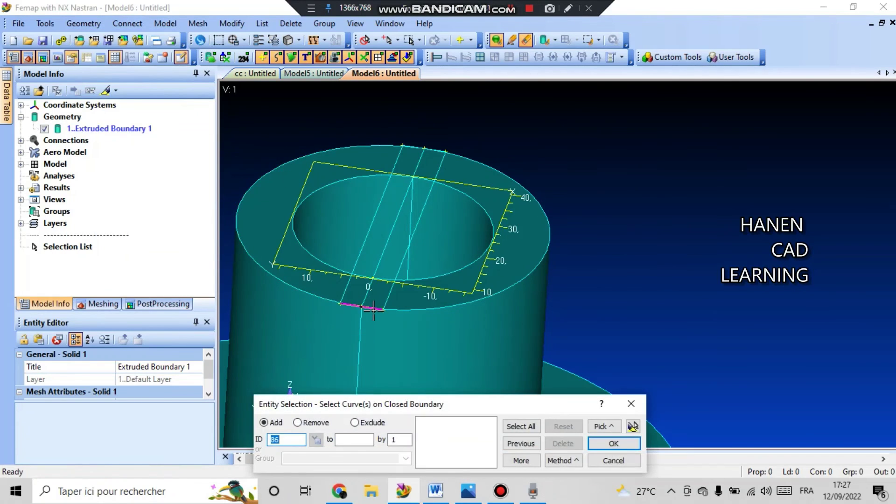
click(423, 156)
click(438, 165)
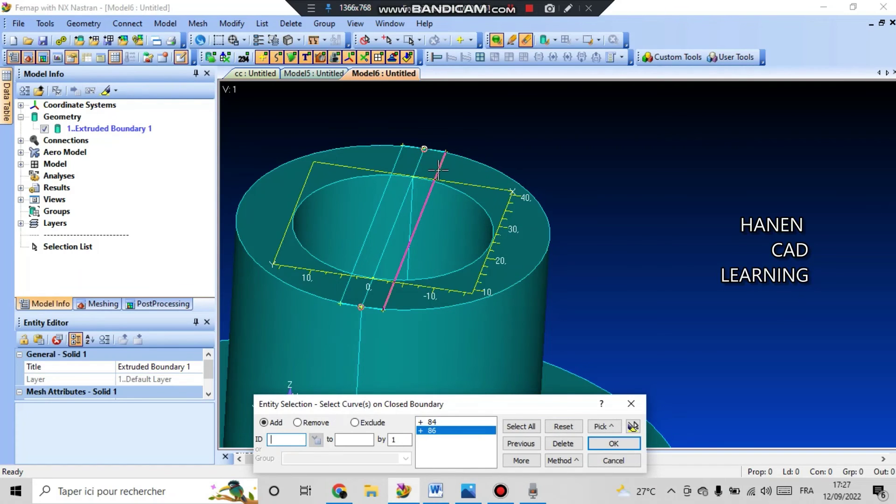
click(403, 172)
click(369, 307)
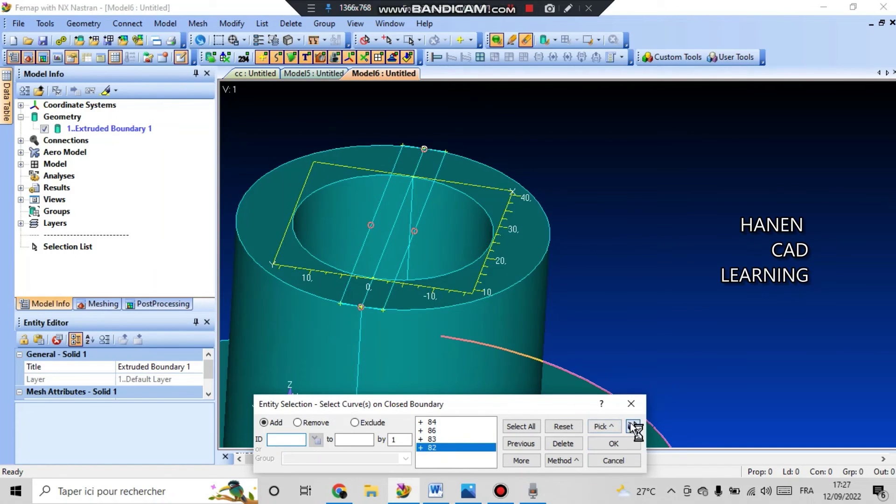
click(632, 426)
click(606, 446)
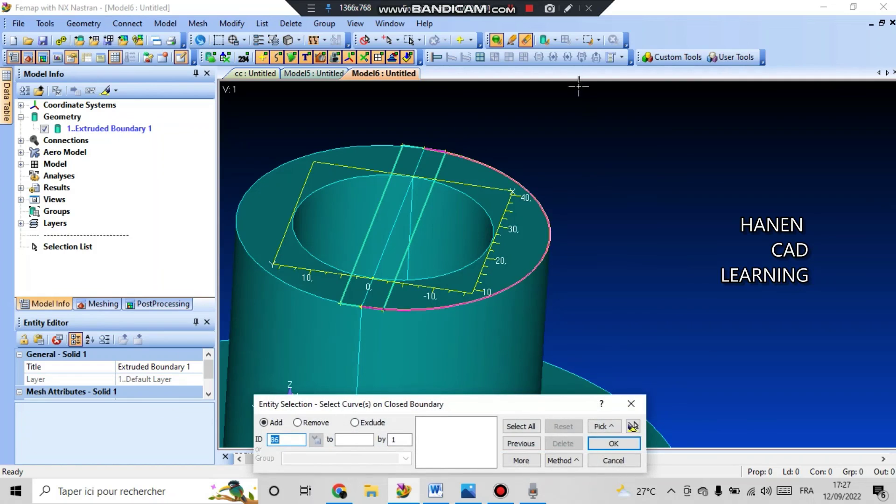
click(631, 403)
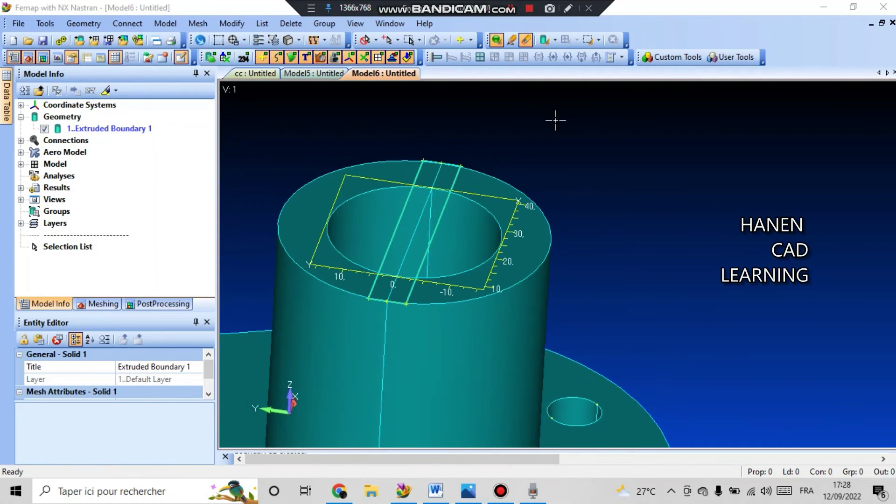
Turn off the workplane drawing so it is no longer displayed on the cylinder's top face
scroll(554, 120, down, 1)
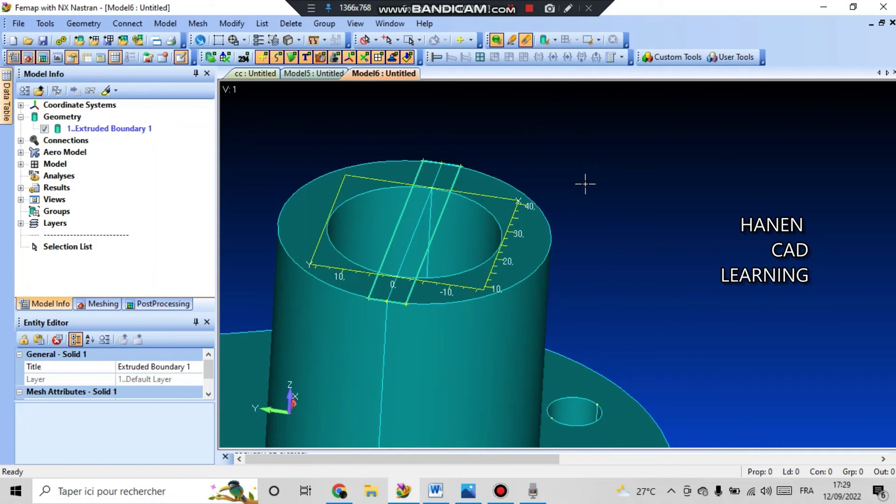
key(F2)
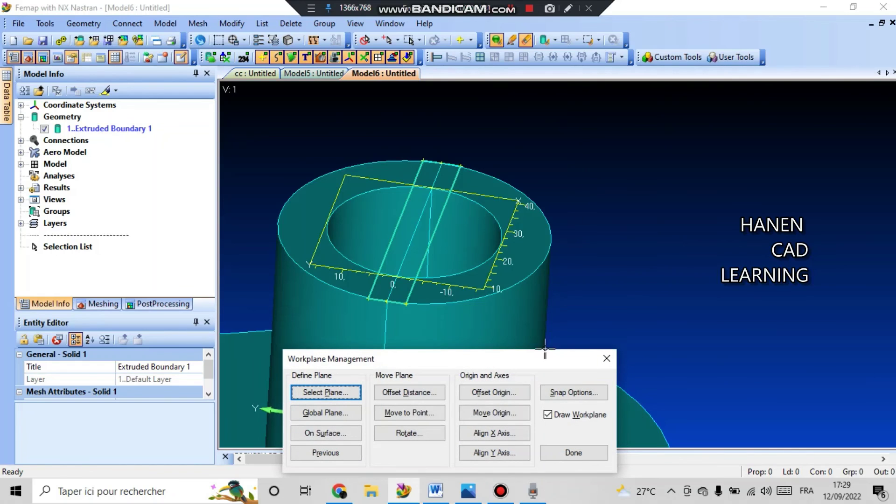
click(548, 415)
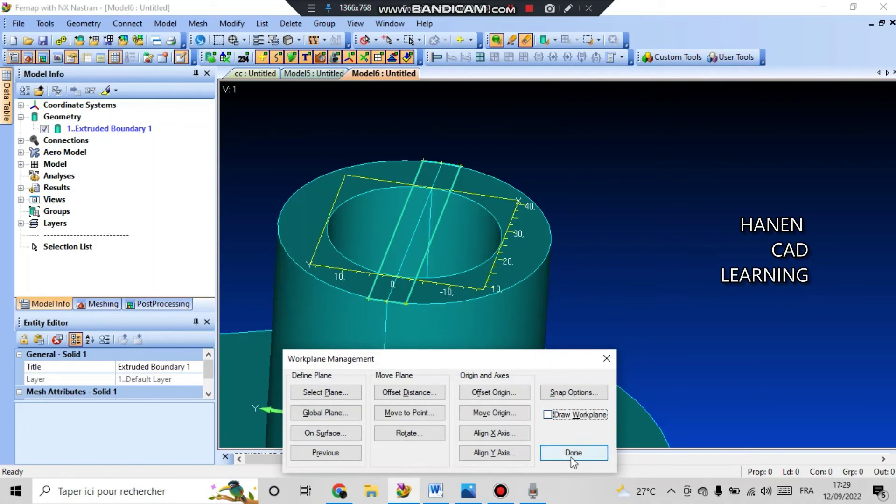
click(573, 461)
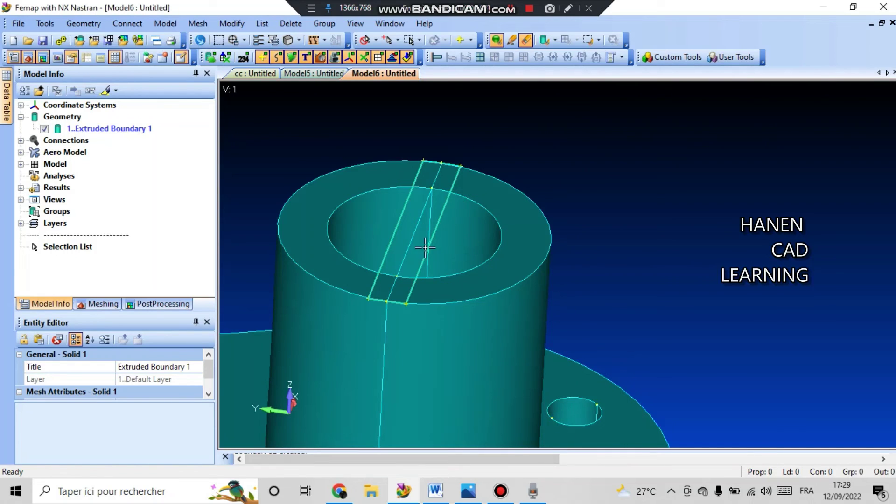
click(530, 9)
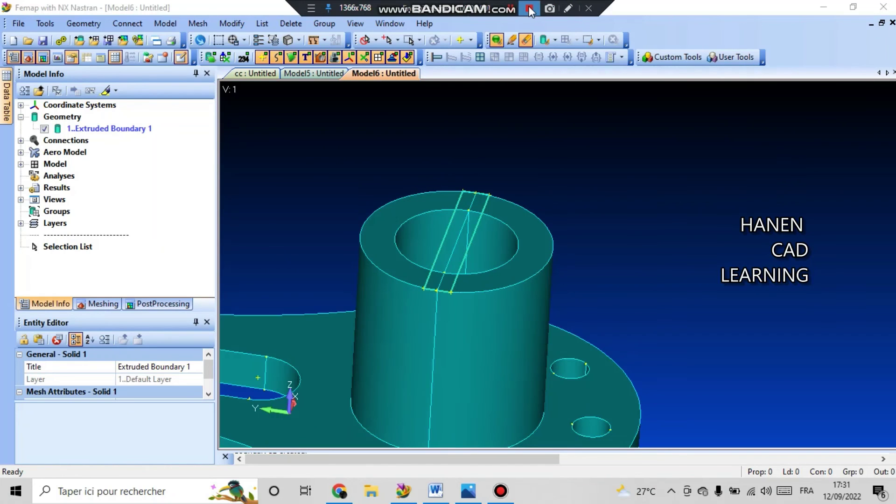
Extrude the strip boundary as a Remove - Hole cut in the negative direction, to a depth of 12
click(84, 23)
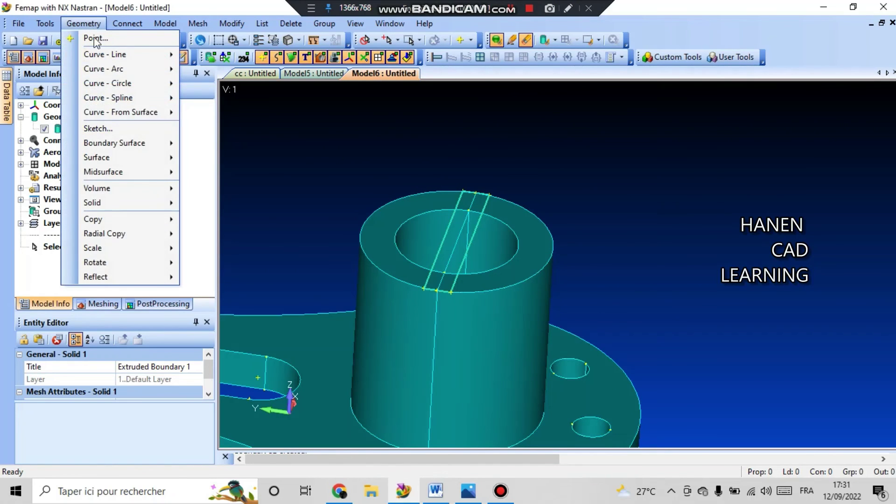
mouse_move(128, 202)
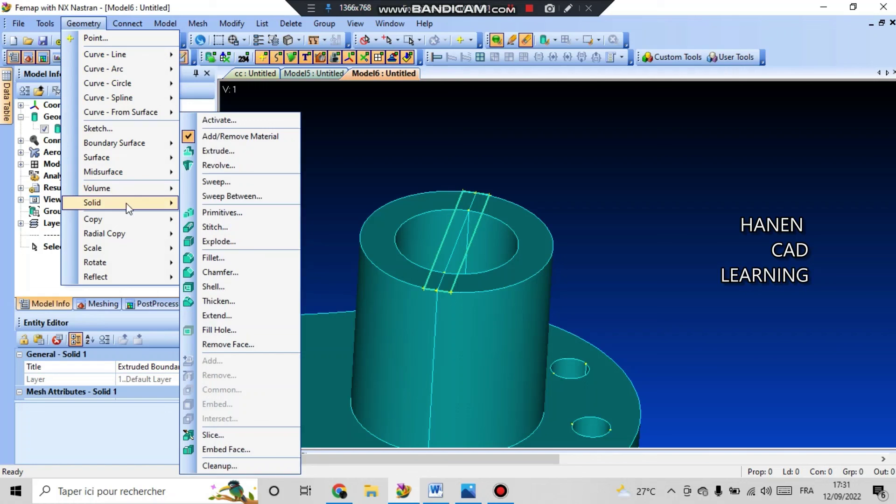
click(232, 152)
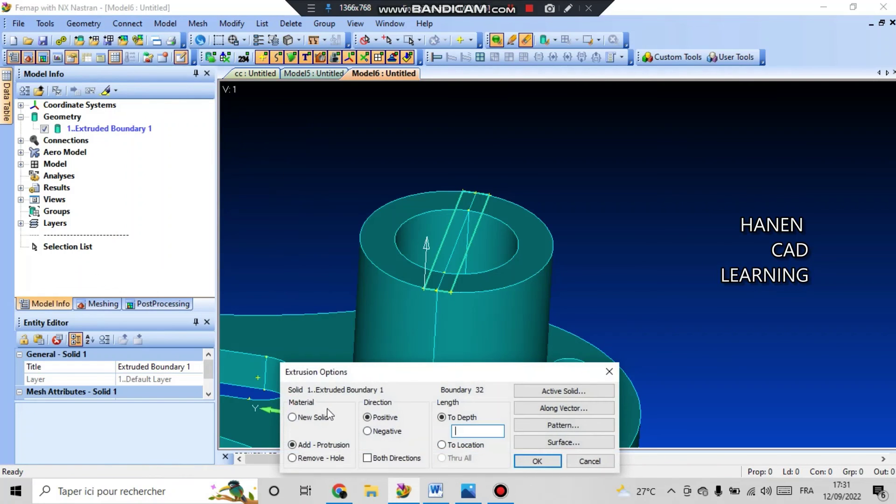
click(316, 459)
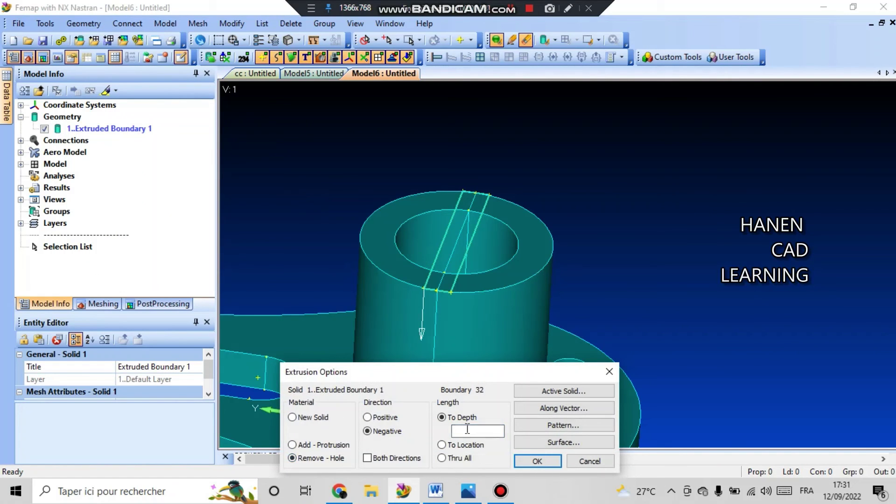
text(12)
click(536, 461)
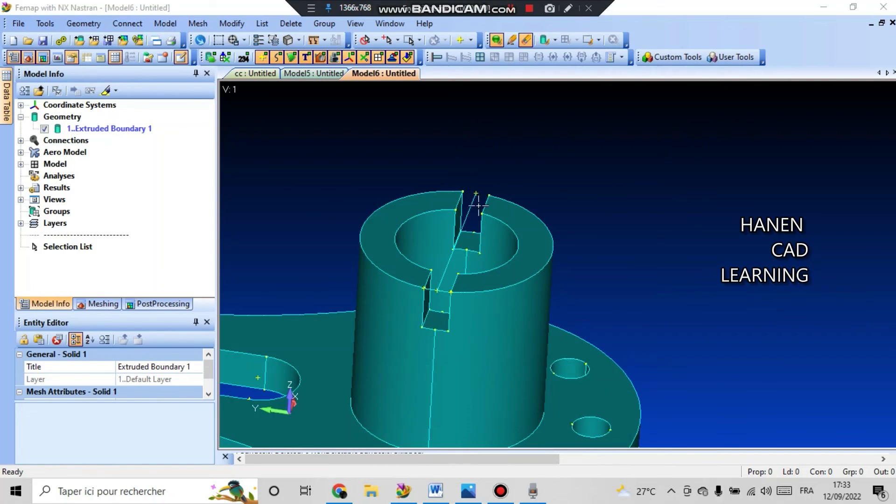
Delete the leftover construction curves by selecting all curves for deletion and accepting
scroll(478, 205, down, 4)
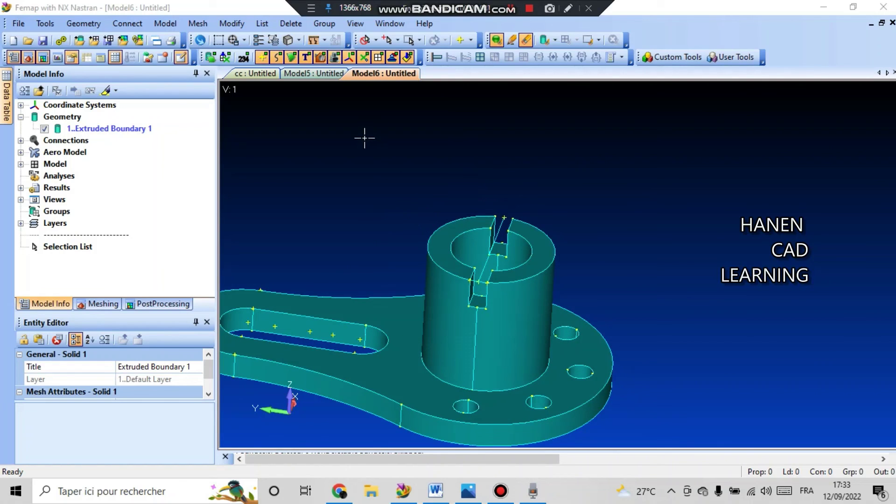
click(291, 24)
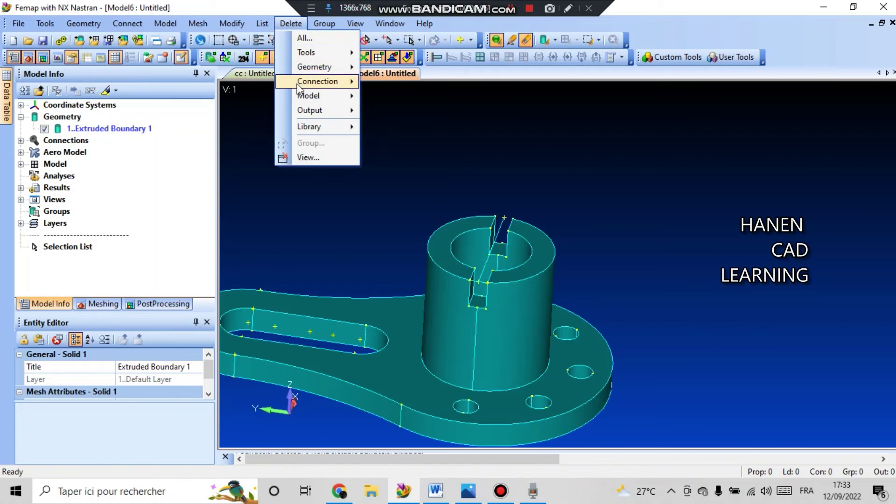
mouse_move(327, 67)
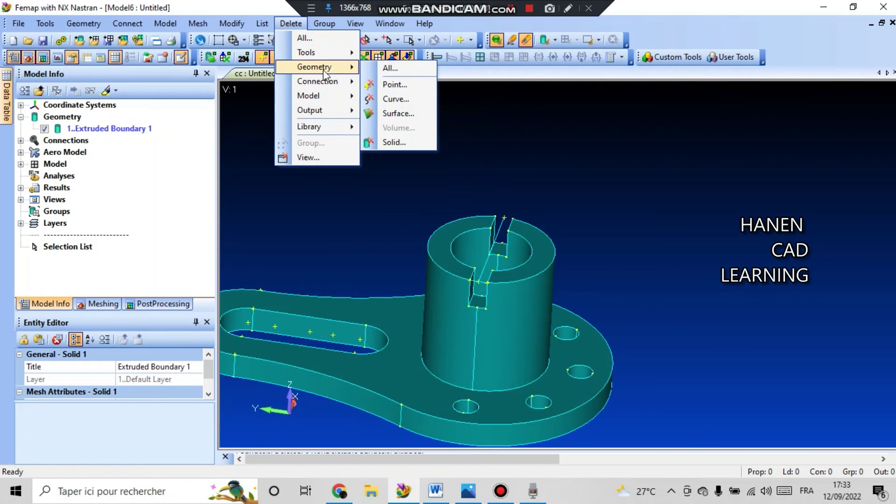
click(402, 99)
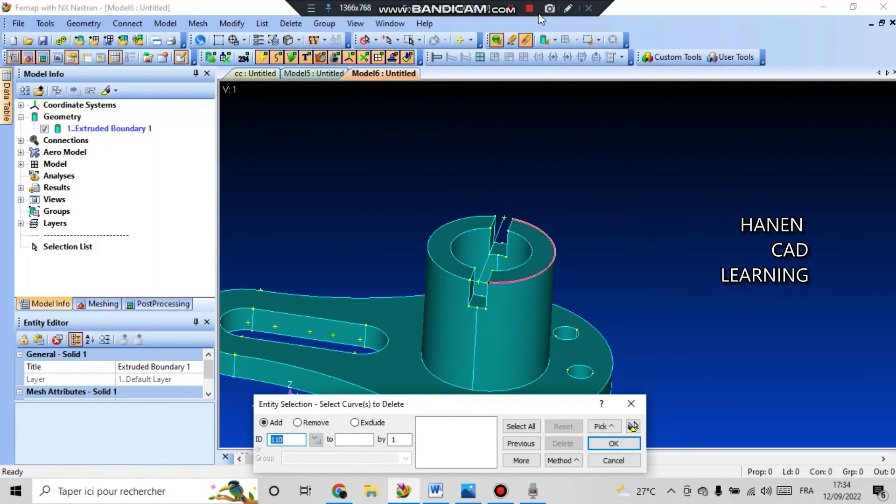
scroll(494, 282, up, 3)
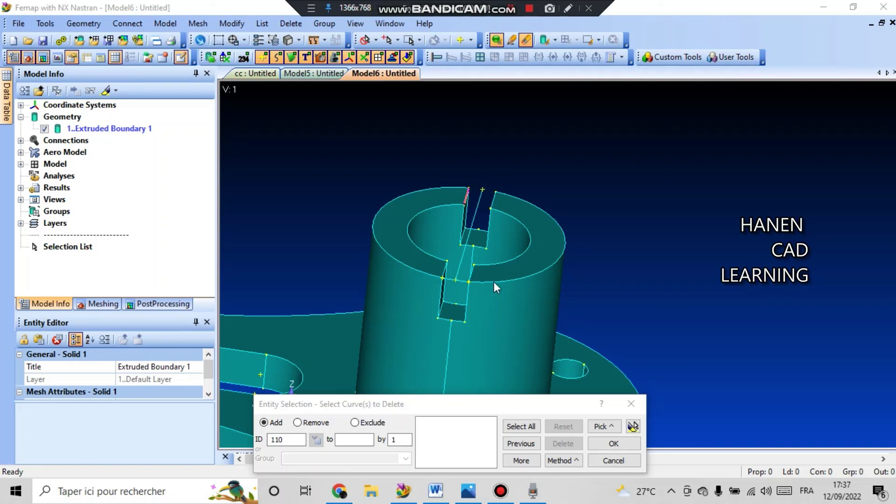
click(524, 427)
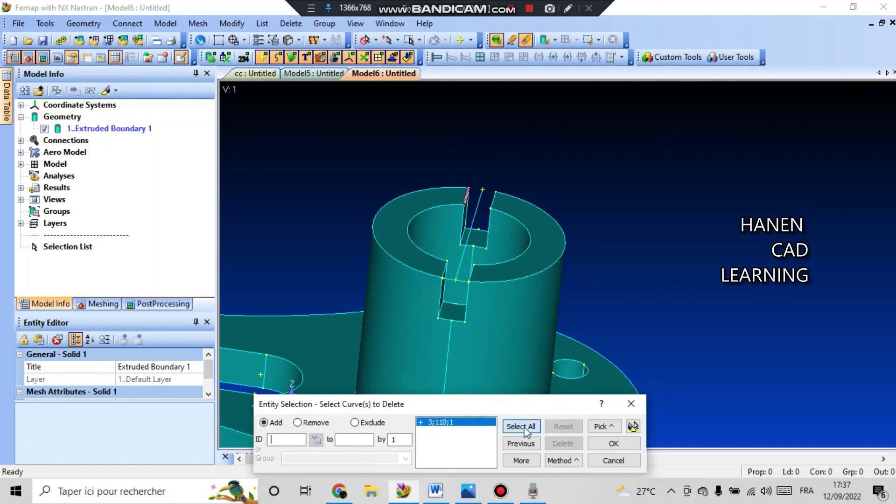
click(626, 445)
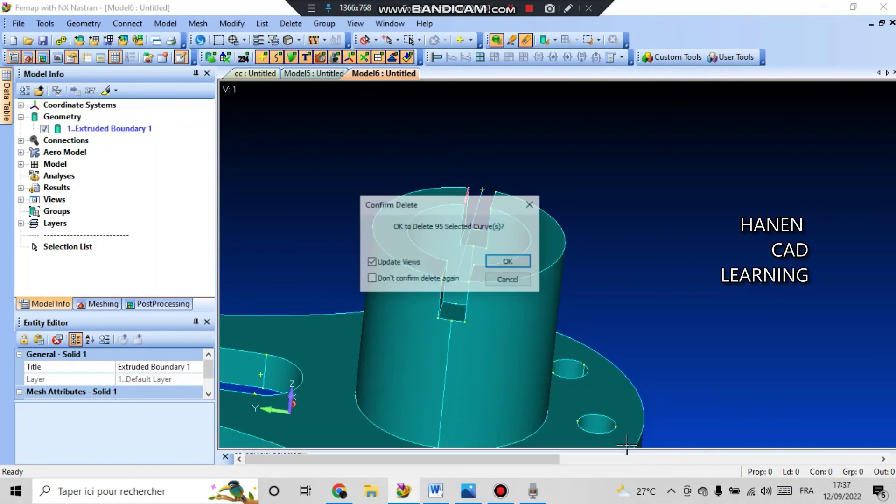
click(509, 262)
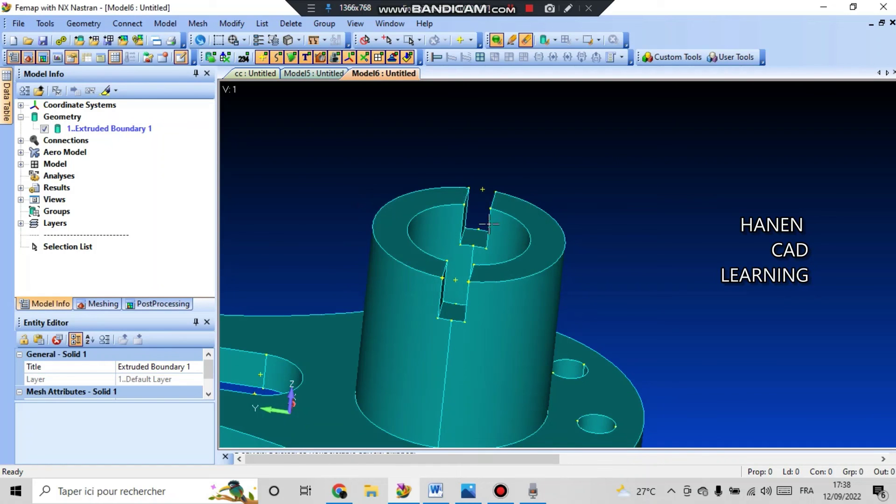
Delete the leftover construction points by selecting all points for deletion and accepting
scroll(500, 246, down, 1)
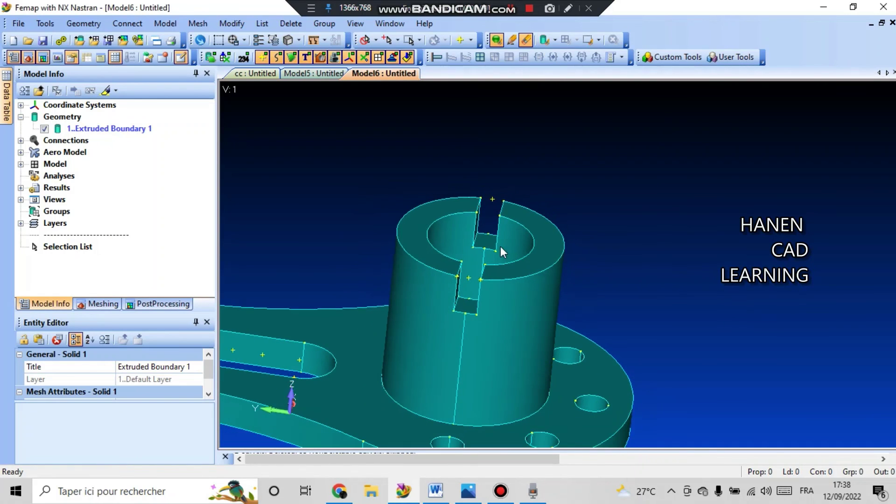
scroll(497, 252, down, 1)
scroll(565, 280, down, 1)
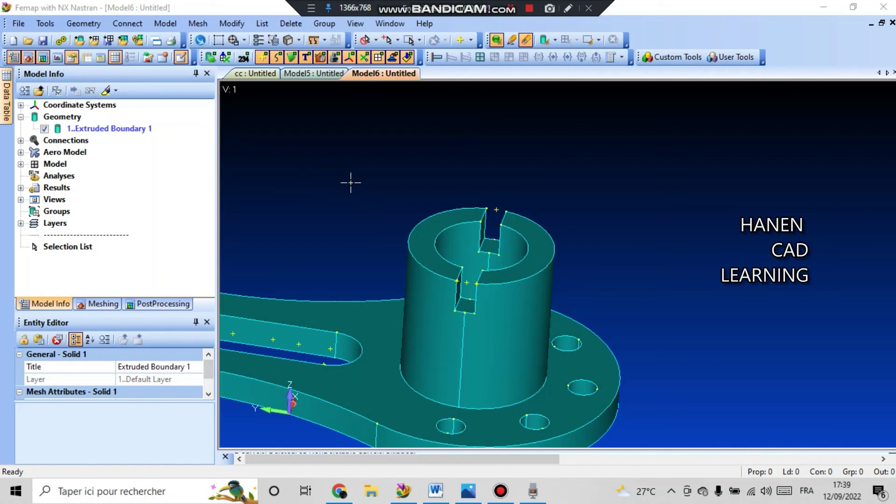
click(293, 24)
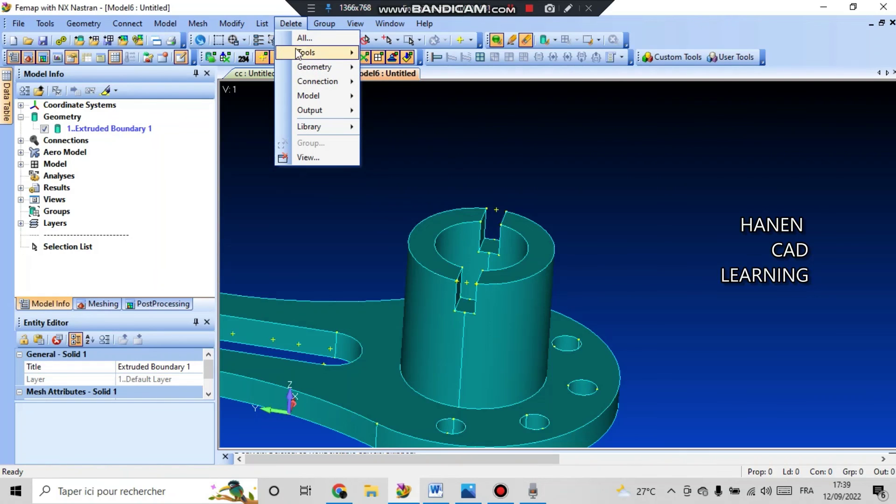
mouse_move(311, 102)
mouse_move(322, 67)
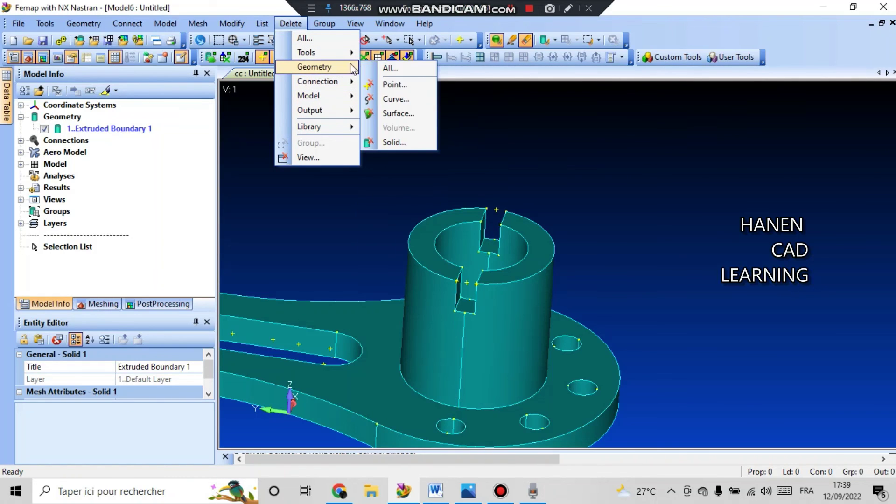
click(394, 84)
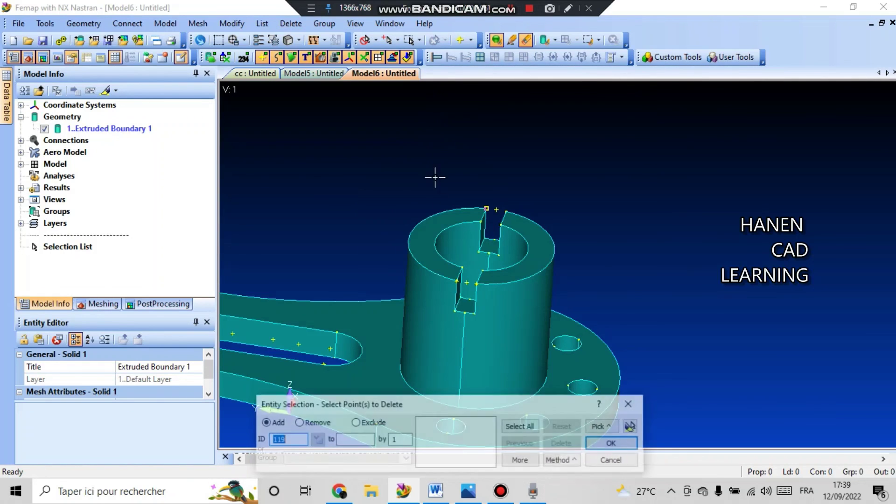
click(519, 426)
click(615, 444)
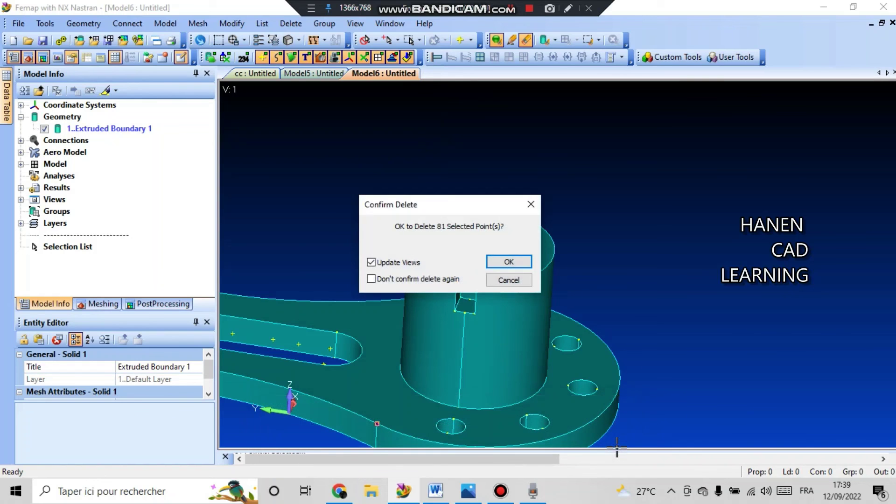
click(496, 258)
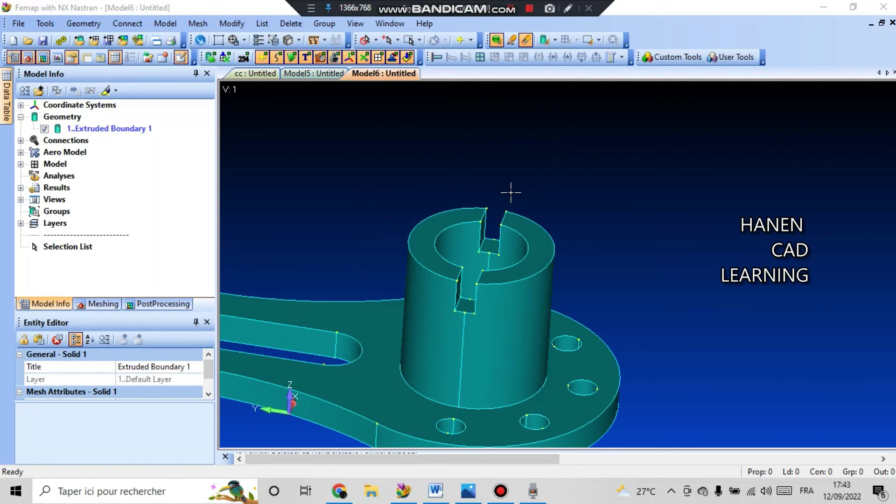
scroll(511, 267, down, 3)
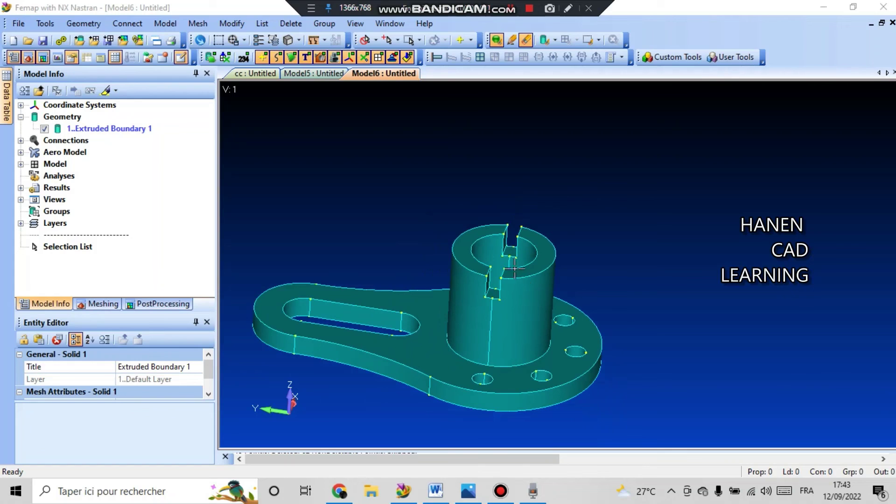
scroll(515, 264, down, 2)
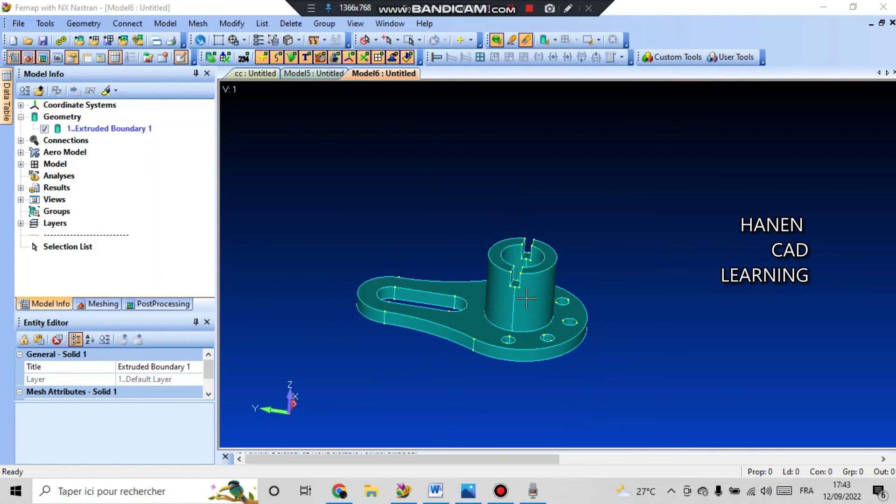
middle_drag(518, 296, 503, 262)
scroll(493, 317, up, 2)
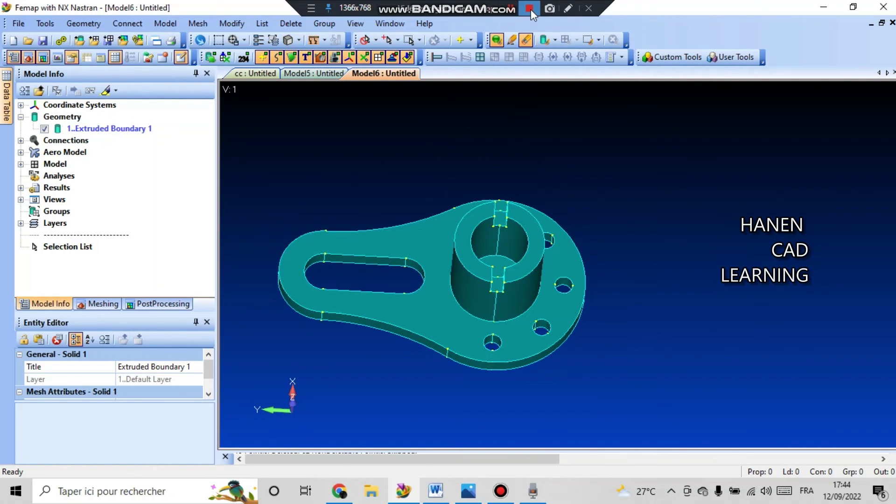